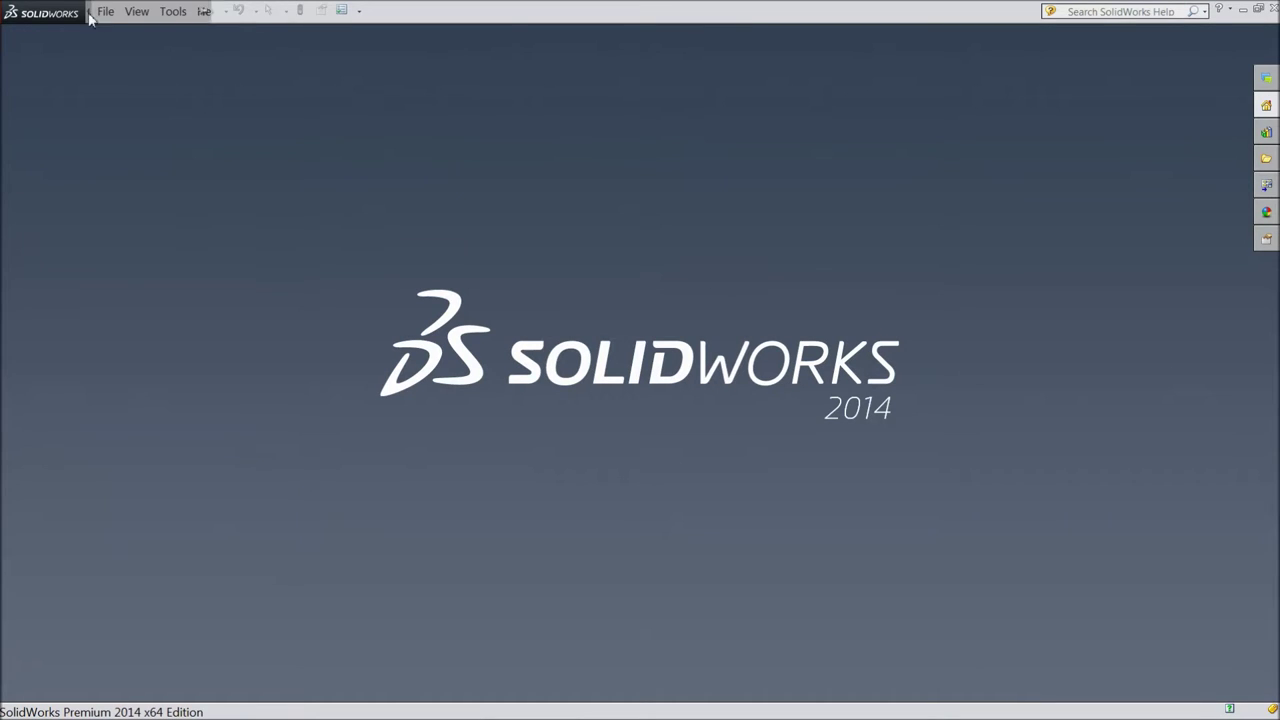
Open the recent '1 Assembly' Stirling engine file and orbit to see the whole stand
{"action": "left_click", "coordinate": [105, 11]}
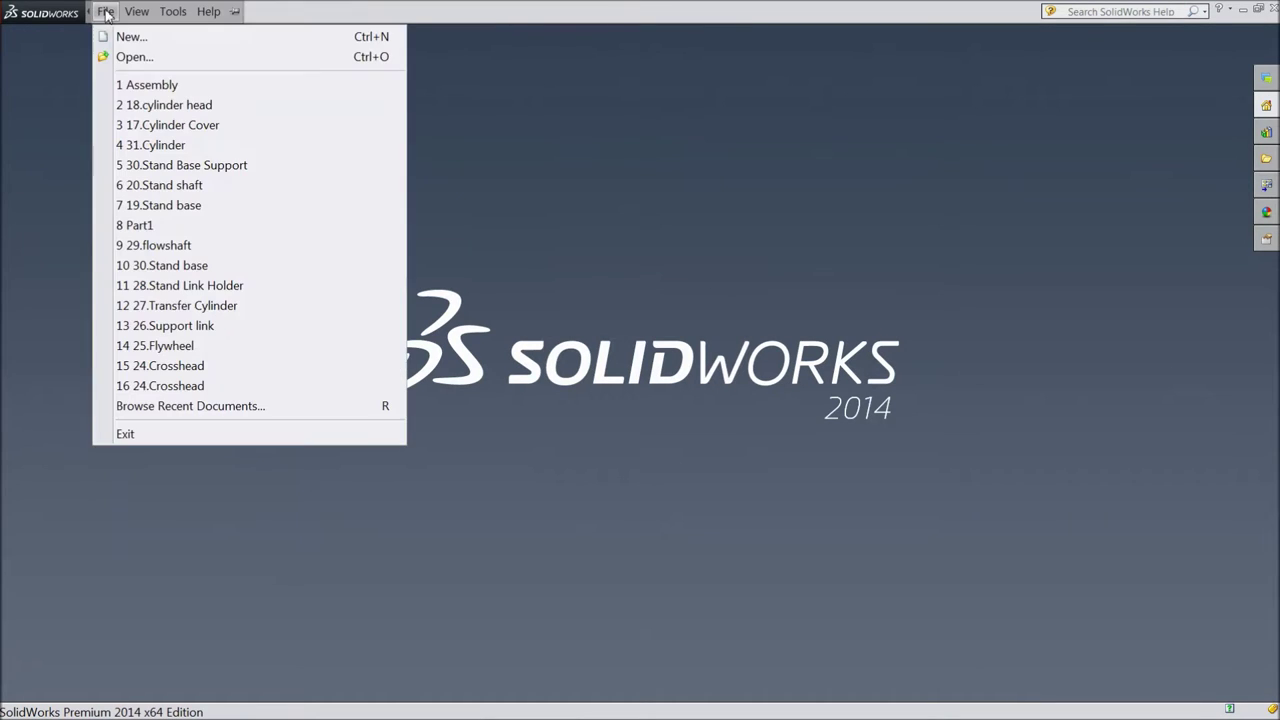
{"action": "left_click", "coordinate": [158, 90]}
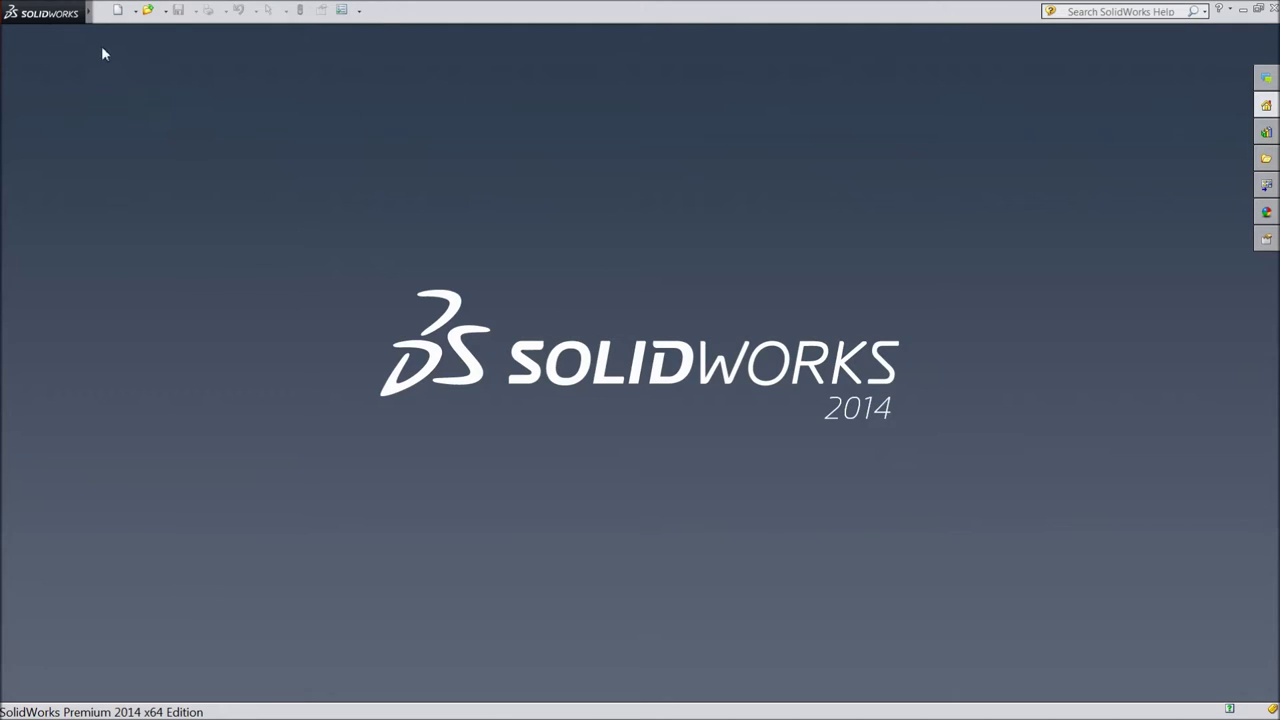
{"action": "left_click", "coordinate": [106, 11]}
{"action": "left_click", "coordinate": [140, 90]}
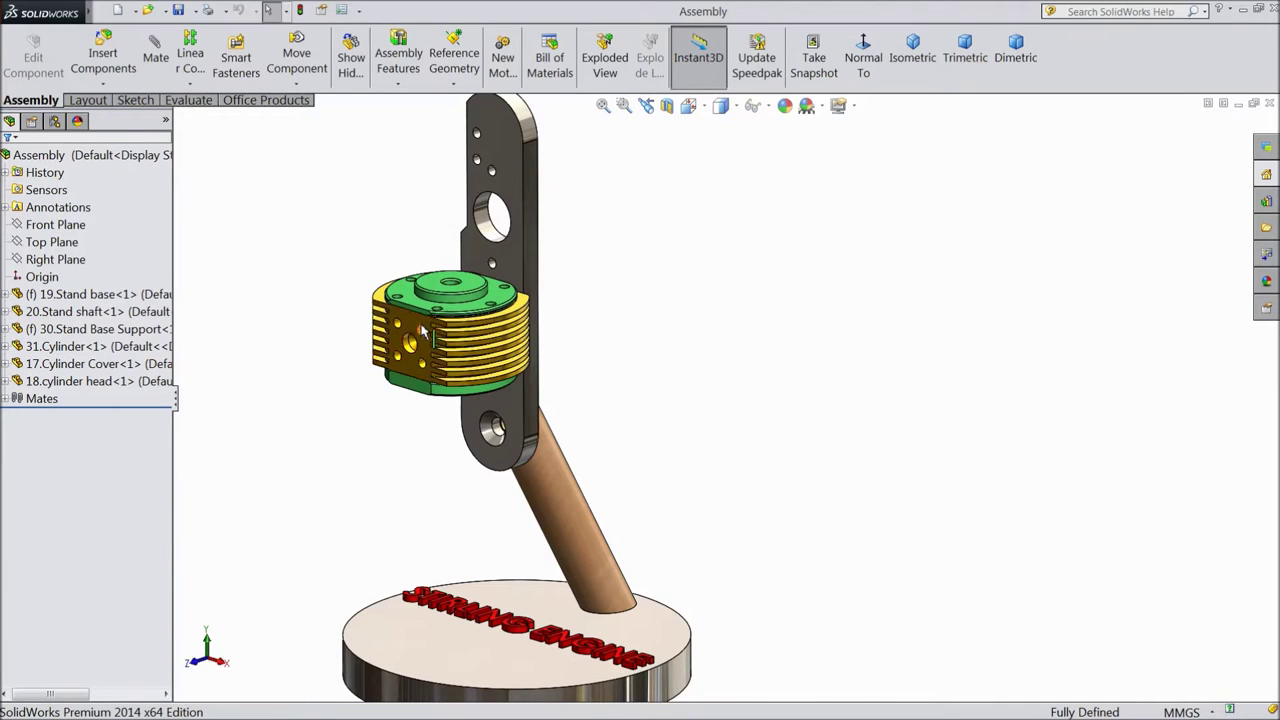
{"action": "middle_click_drag", "start_coordinate": [441, 343], "coordinate": [514, 436]}
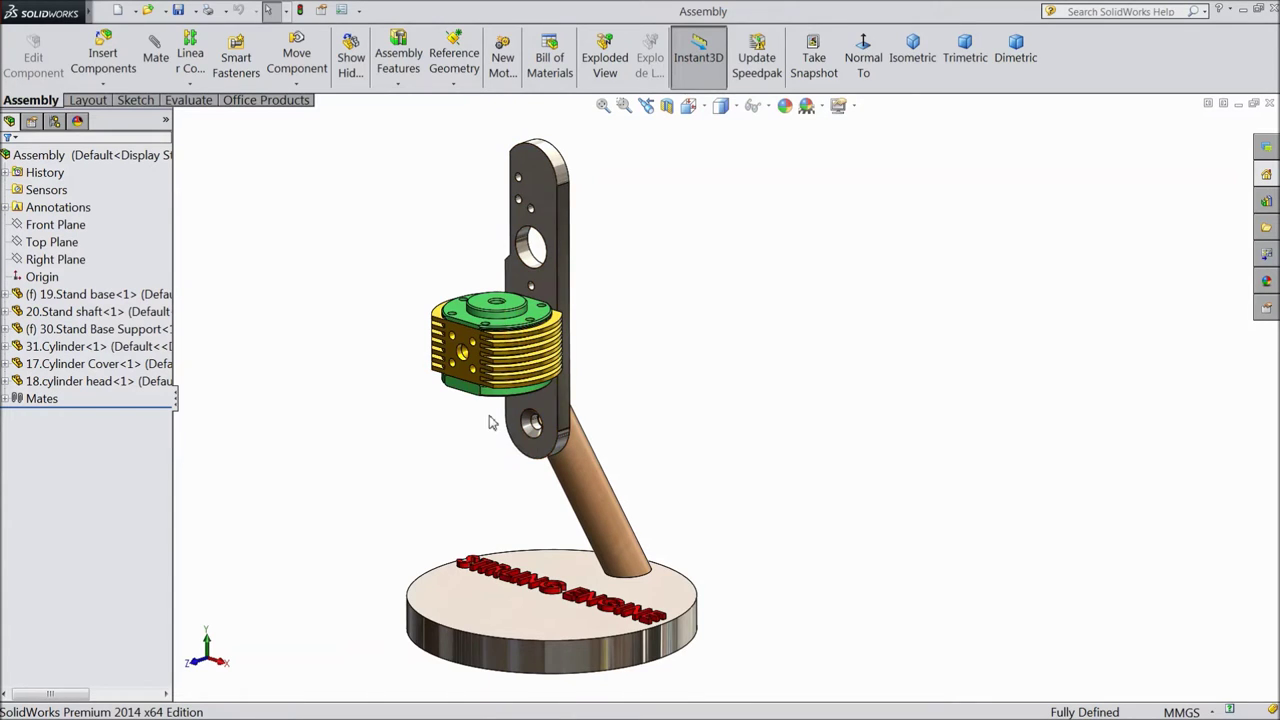
{"action": "middle_click_drag", "start_coordinate": [449, 390], "coordinate": [447, 402]}
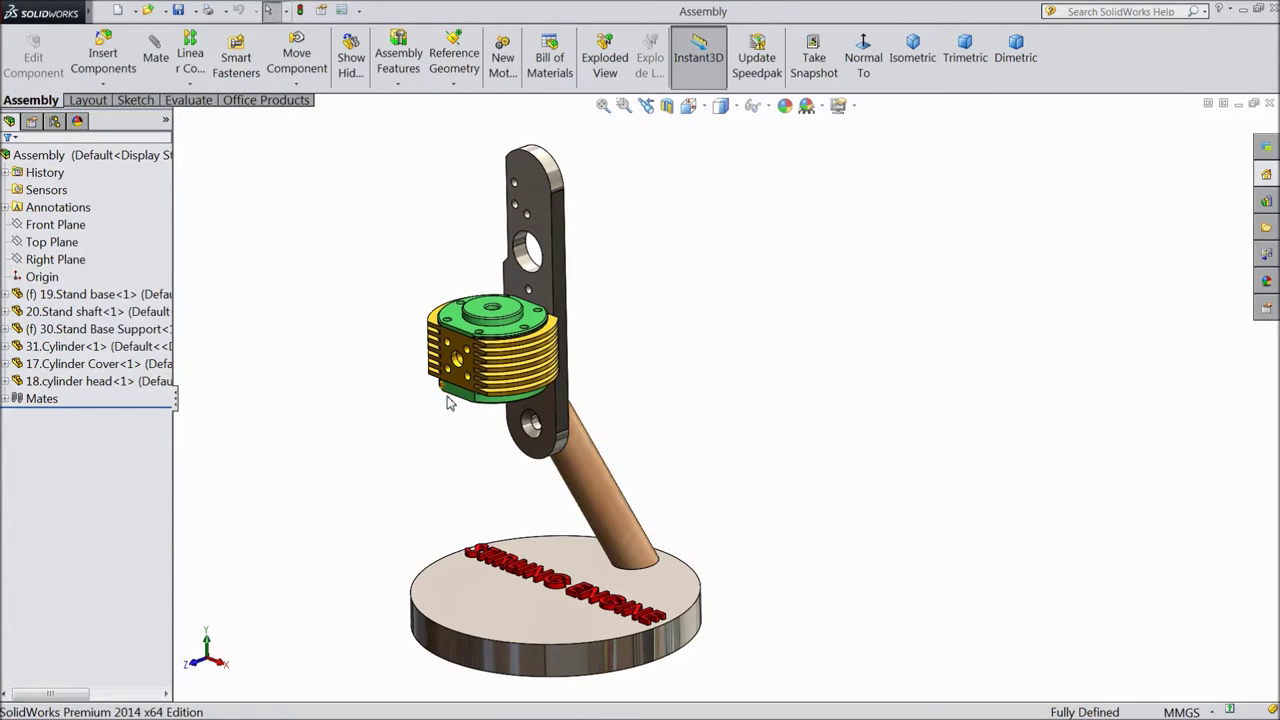
Insert the 28.Stand Link Holder part and drop it beside the finned cylinder
{"action": "left_click", "coordinate": [110, 70]}
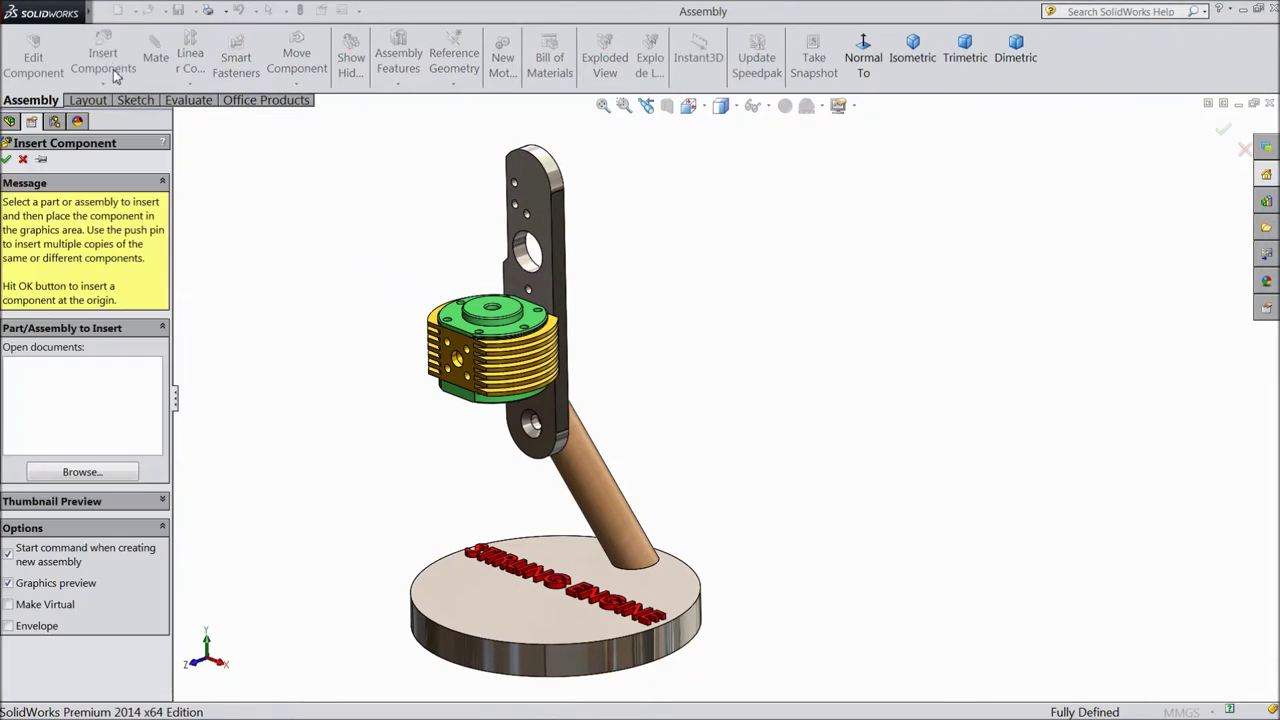
{"action": "left_click", "coordinate": [91, 473]}
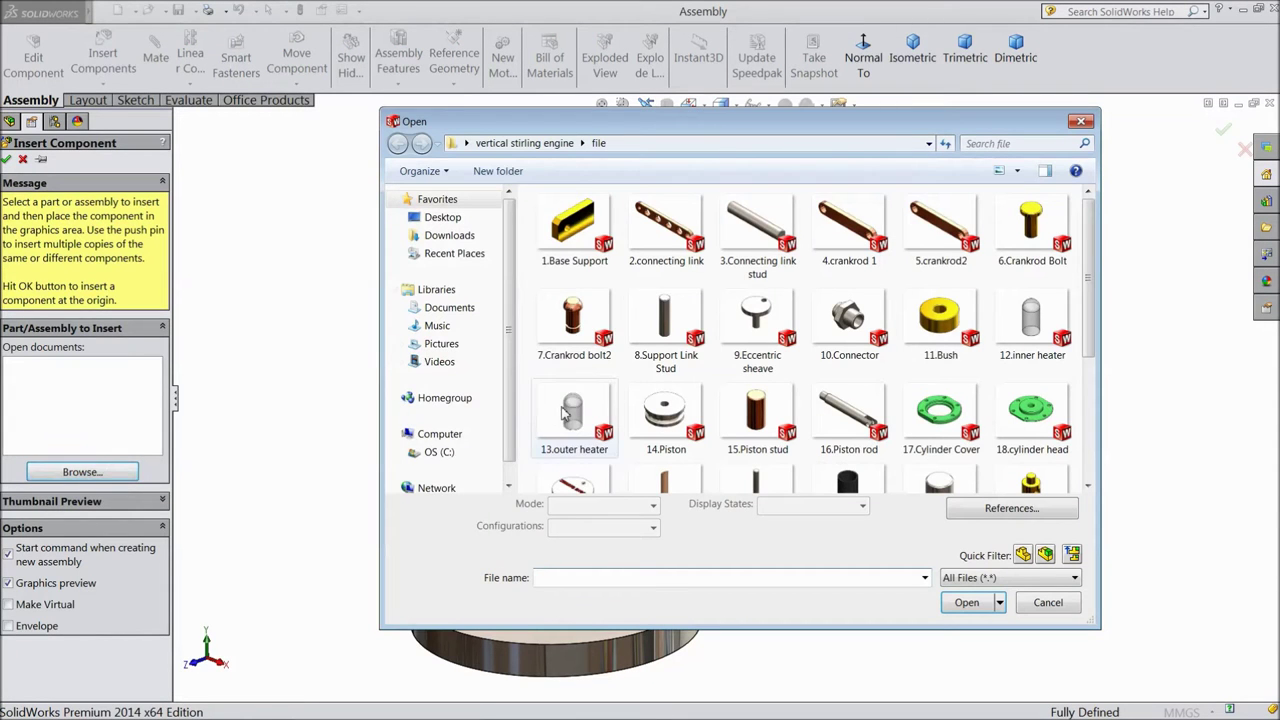
{"action": "left_click_drag", "start_coordinate": [1090, 320], "coordinate": [1087, 424]}
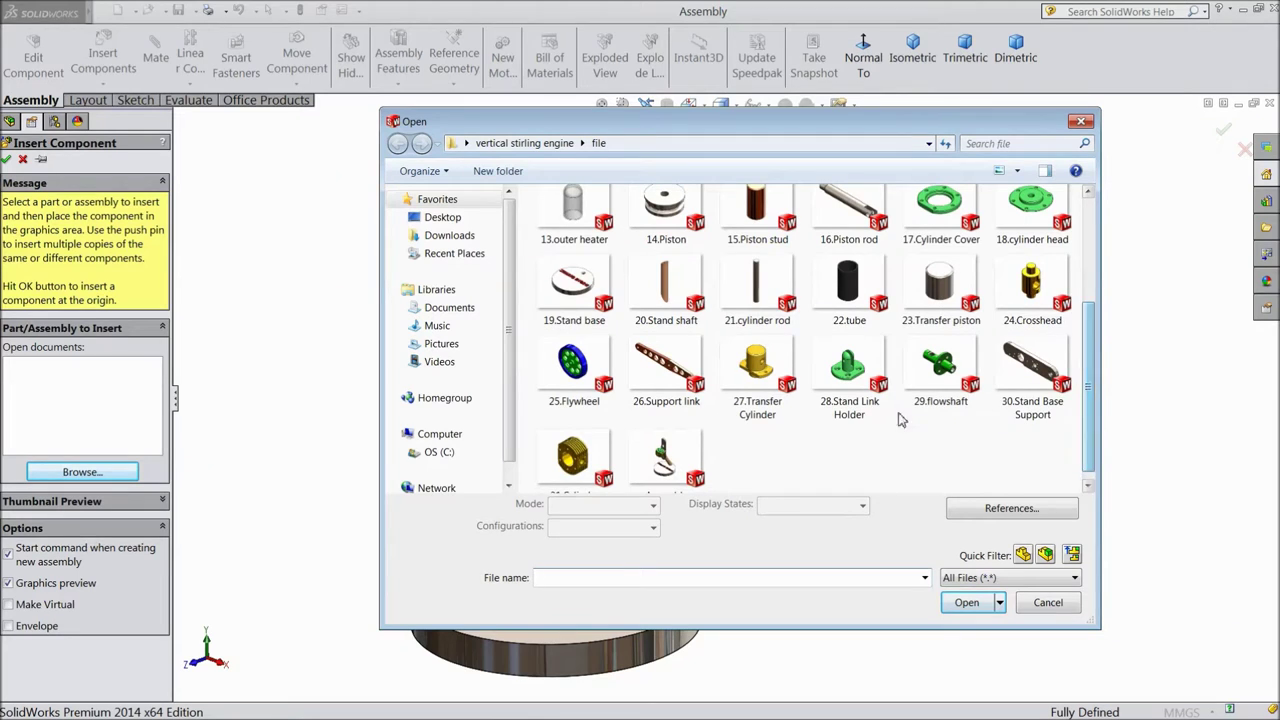
{"action": "left_click", "coordinate": [848, 405]}
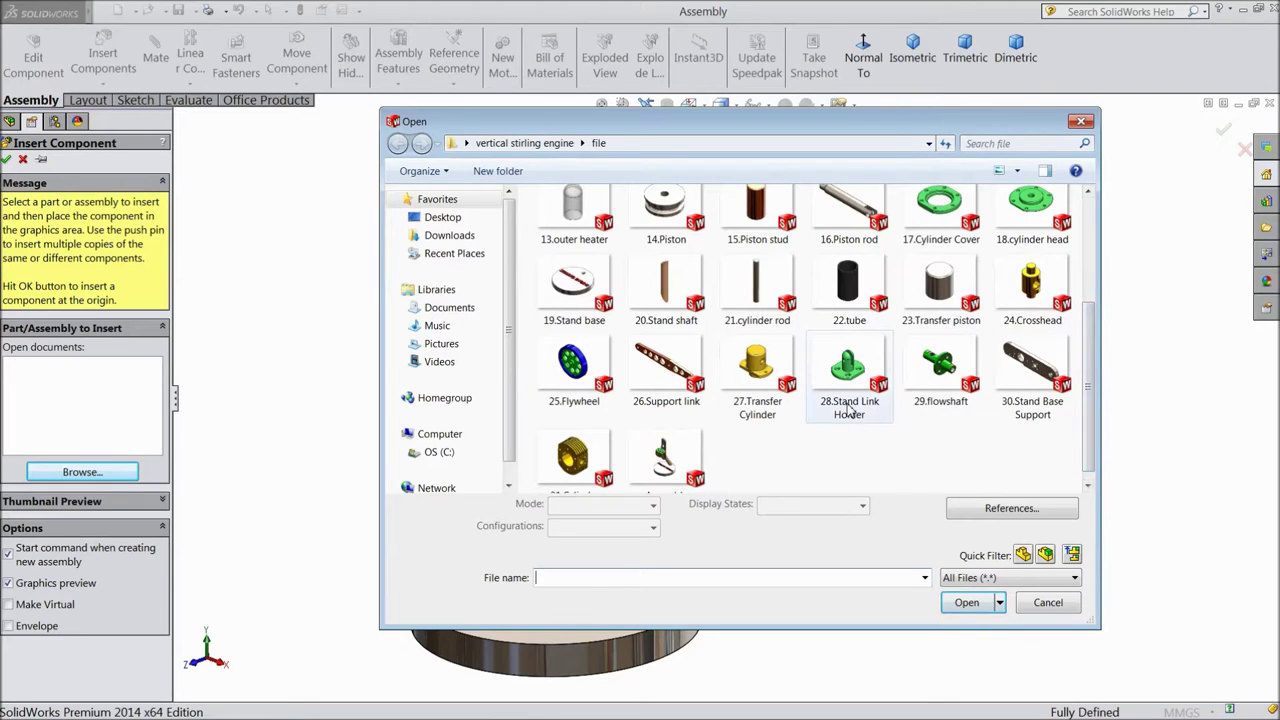
{"action": "left_click", "coordinate": [966, 602]}
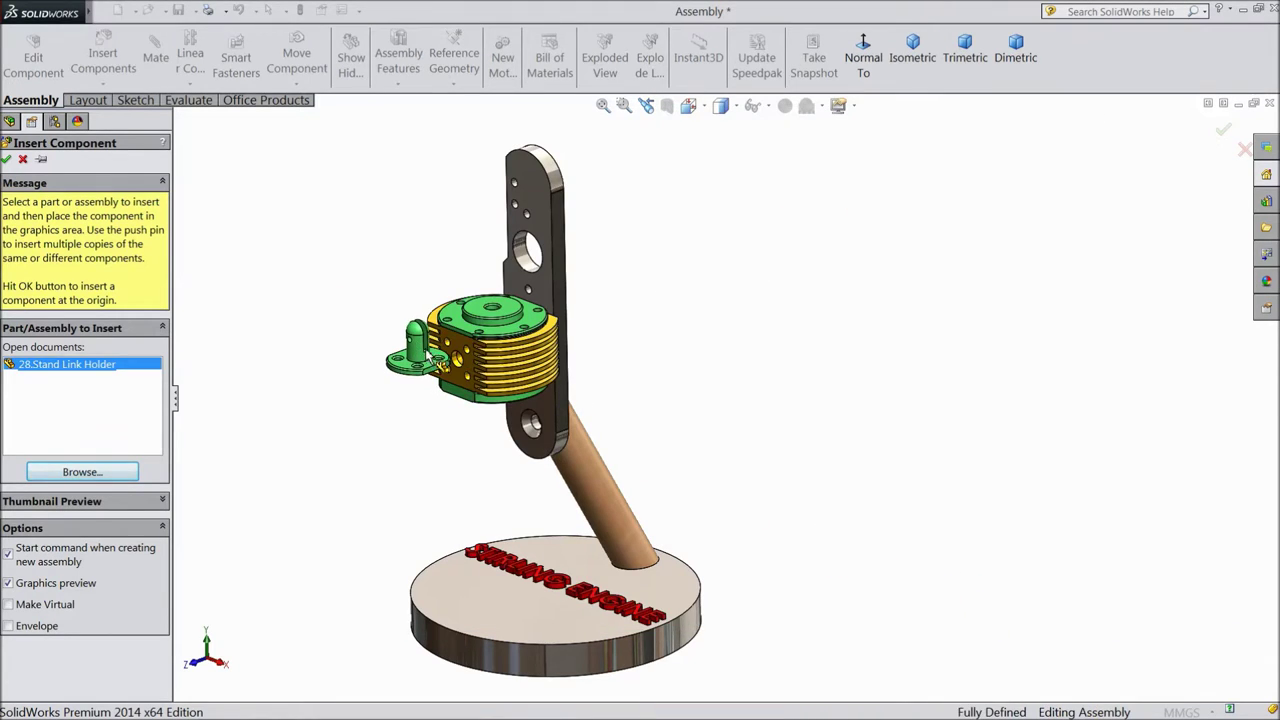
{"action": "left_click", "coordinate": [425, 348]}
{"action": "scroll", "coordinate": [450, 355], "scroll_direction": "down", "scroll_amount": 4}
{"action": "left_click_drag", "start_coordinate": [472, 408], "coordinate": [482, 430]}
{"action": "scroll", "coordinate": [483, 420], "scroll_direction": "down", "scroll_amount": 2}
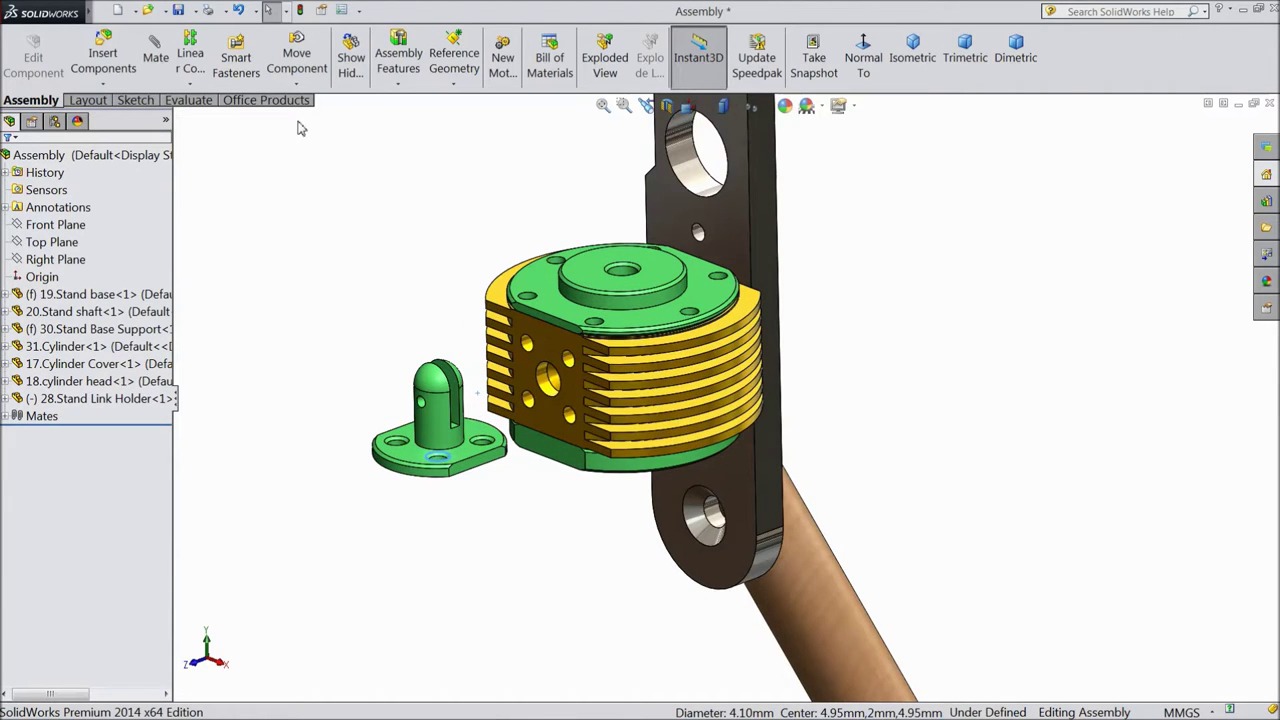
Rotate the Stand Link Holder so its flange faces the cylinder
{"action": "left_click", "coordinate": [295, 85]}
{"action": "left_click", "coordinate": [340, 124]}
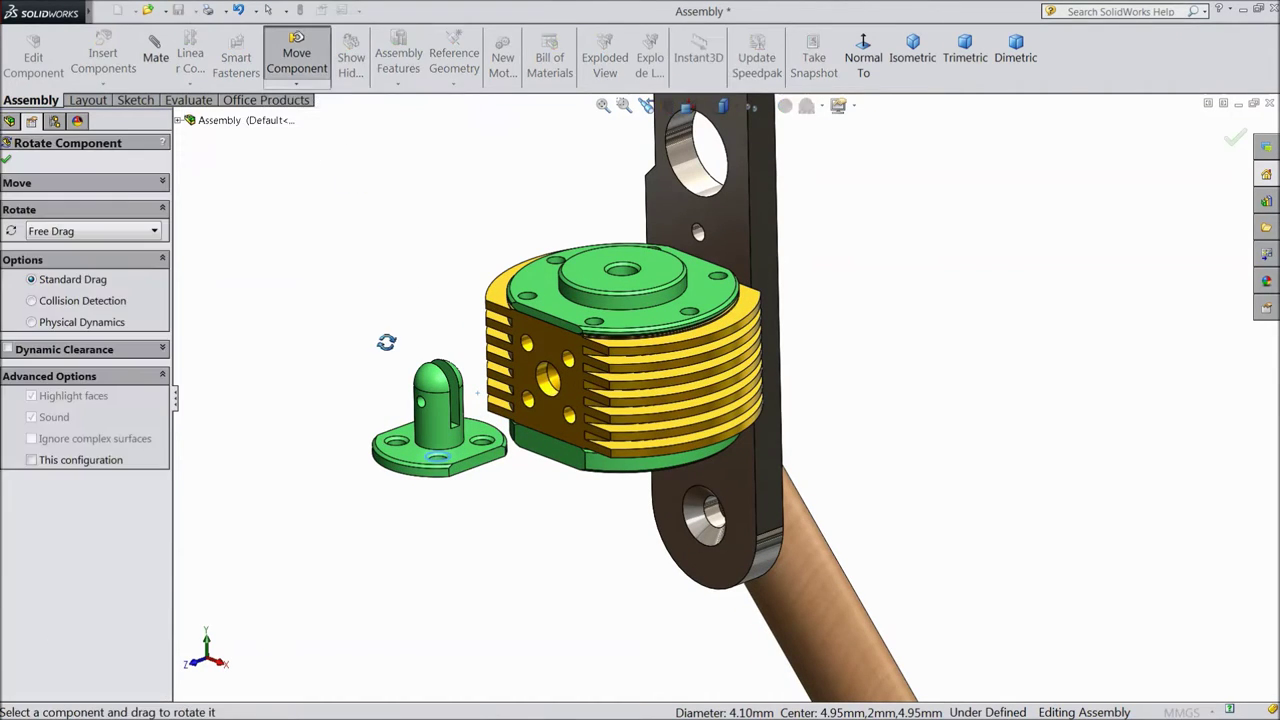
{"action": "left_click_drag", "start_coordinate": [433, 395], "coordinate": [435, 501]}
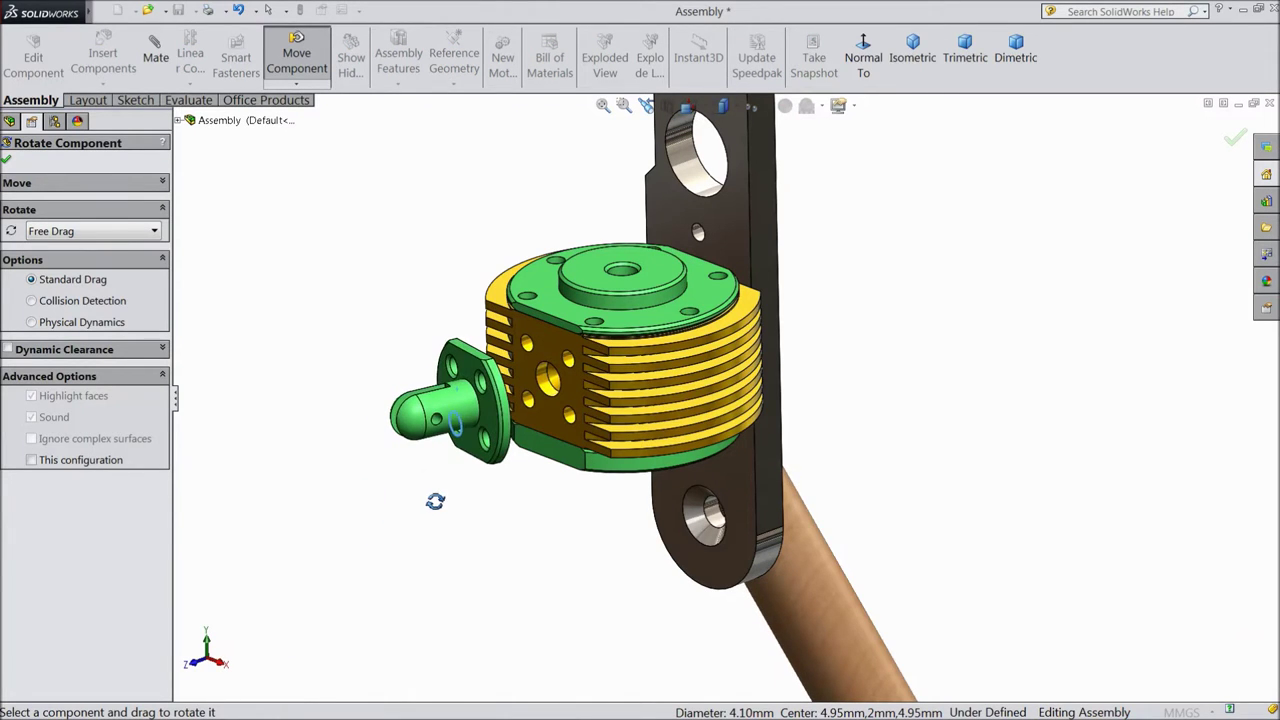
{"action": "mouse_move", "coordinate": [459, 415]}
{"action": "left_mouse_down"}
{"action": "mouse_move", "coordinate": [452, 398]}
{"action": "mouse_move", "coordinate": [461, 422]}
{"action": "left_mouse_up"}
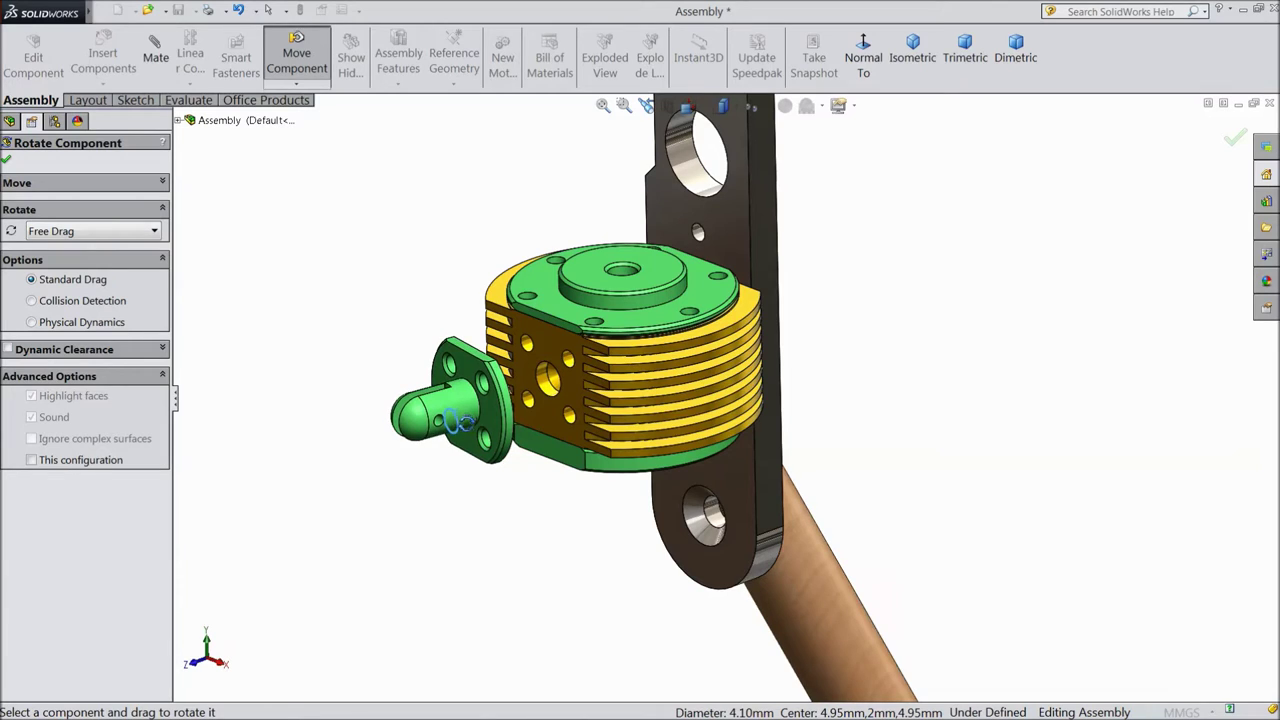
Move the Stand Link Holder down-left next to the cylinder's side
{"action": "left_click", "coordinate": [297, 85]}
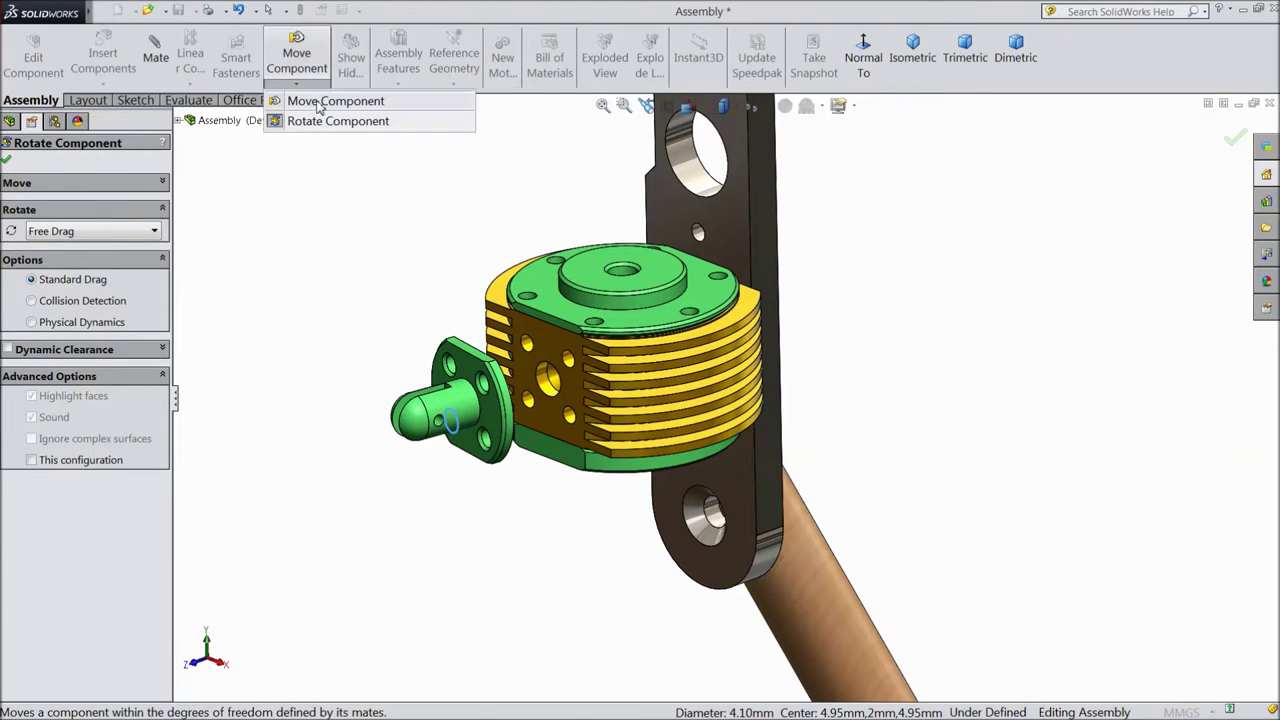
{"action": "left_click", "coordinate": [330, 98]}
{"action": "left_click_drag", "start_coordinate": [475, 392], "coordinate": [440, 432]}
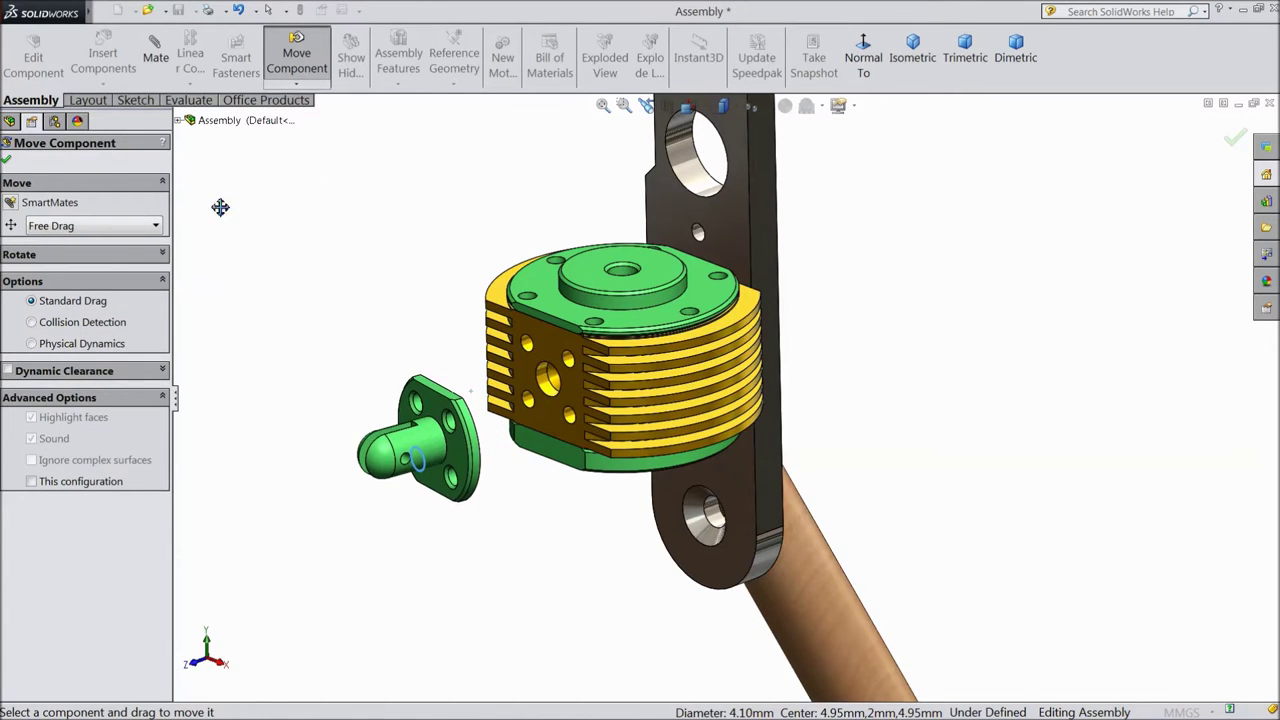
{"action": "left_click", "coordinate": [7, 160]}
{"action": "middle_click_drag", "start_coordinate": [294, 331], "coordinate": [378, 395]}
{"action": "scroll", "coordinate": [378, 395], "scroll_direction": "down", "scroll_amount": 3}
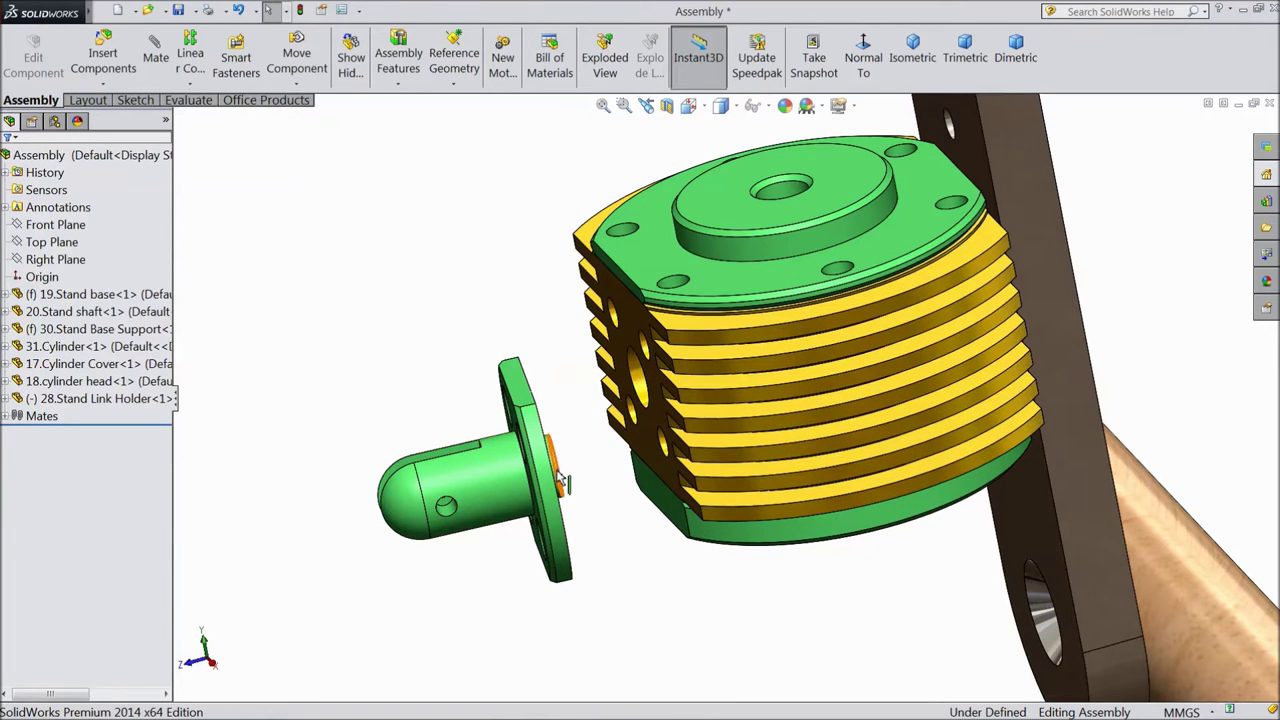
Mate a cylinder side hole concentric with the Stand Link Holder's hole
{"action": "left_click", "coordinate": [155, 57]}
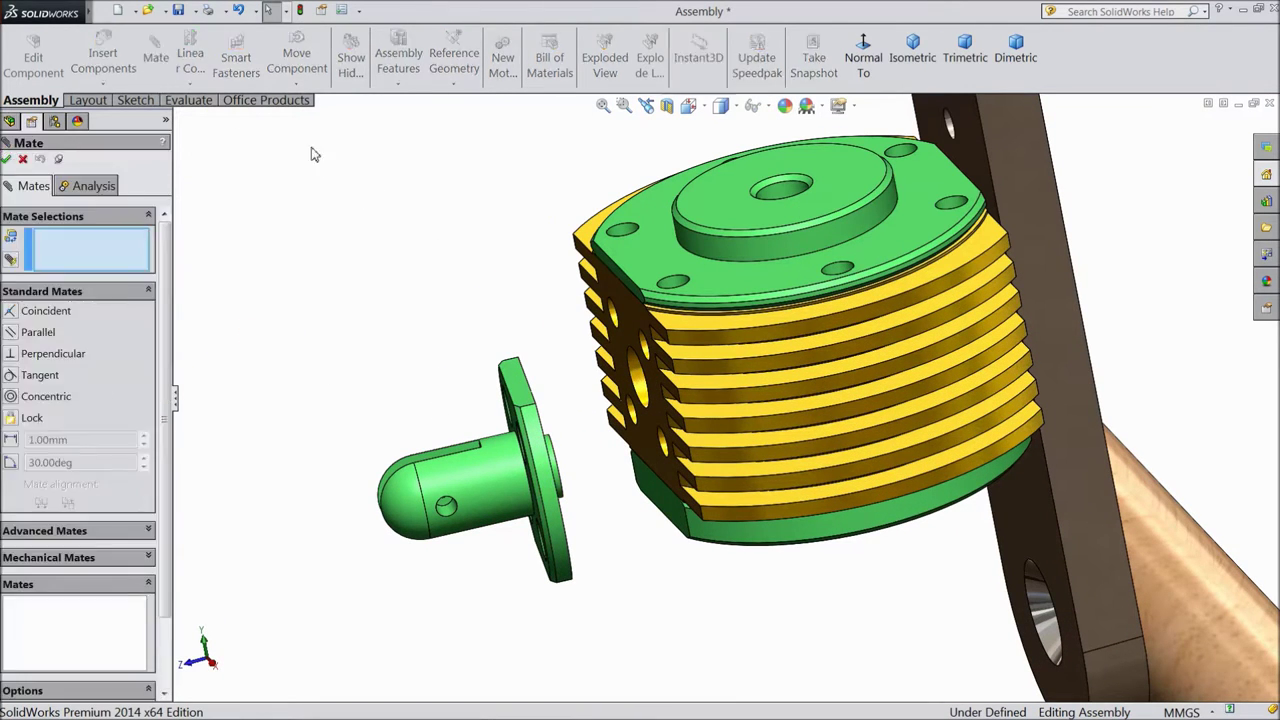
{"action": "left_click", "coordinate": [643, 388]}
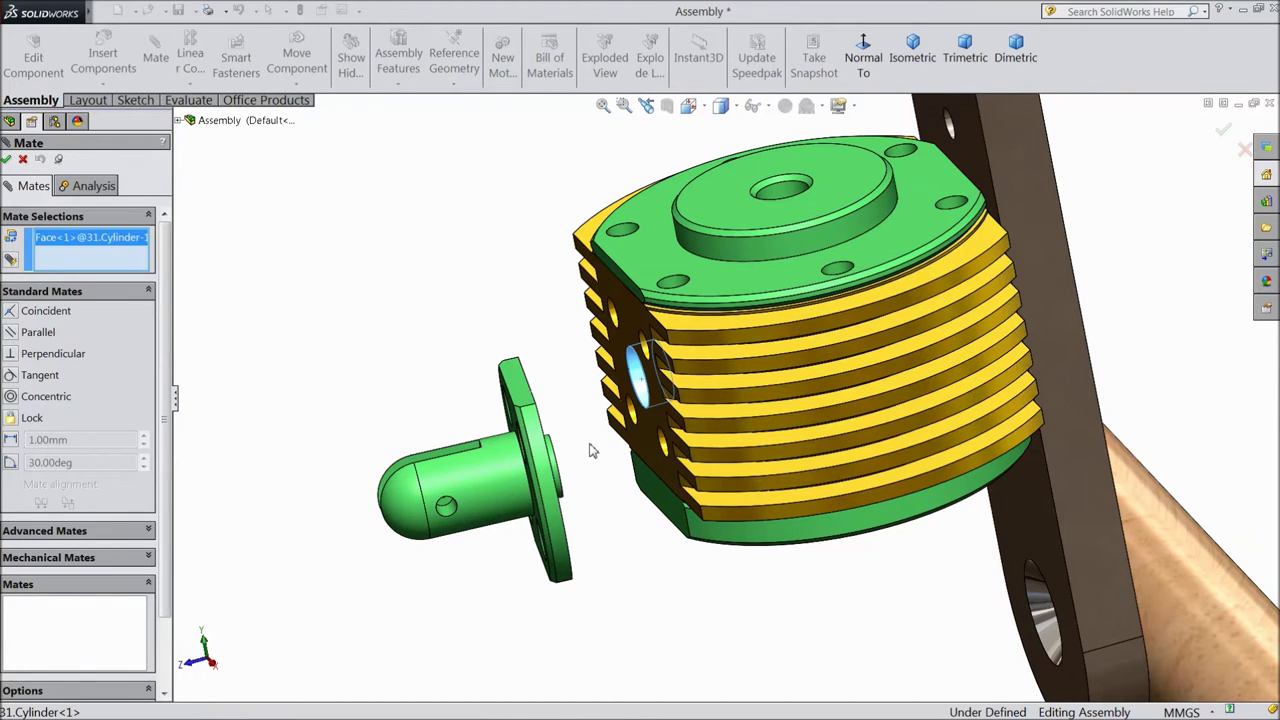
{"action": "scroll", "coordinate": [578, 475], "scroll_direction": "down", "scroll_amount": 2}
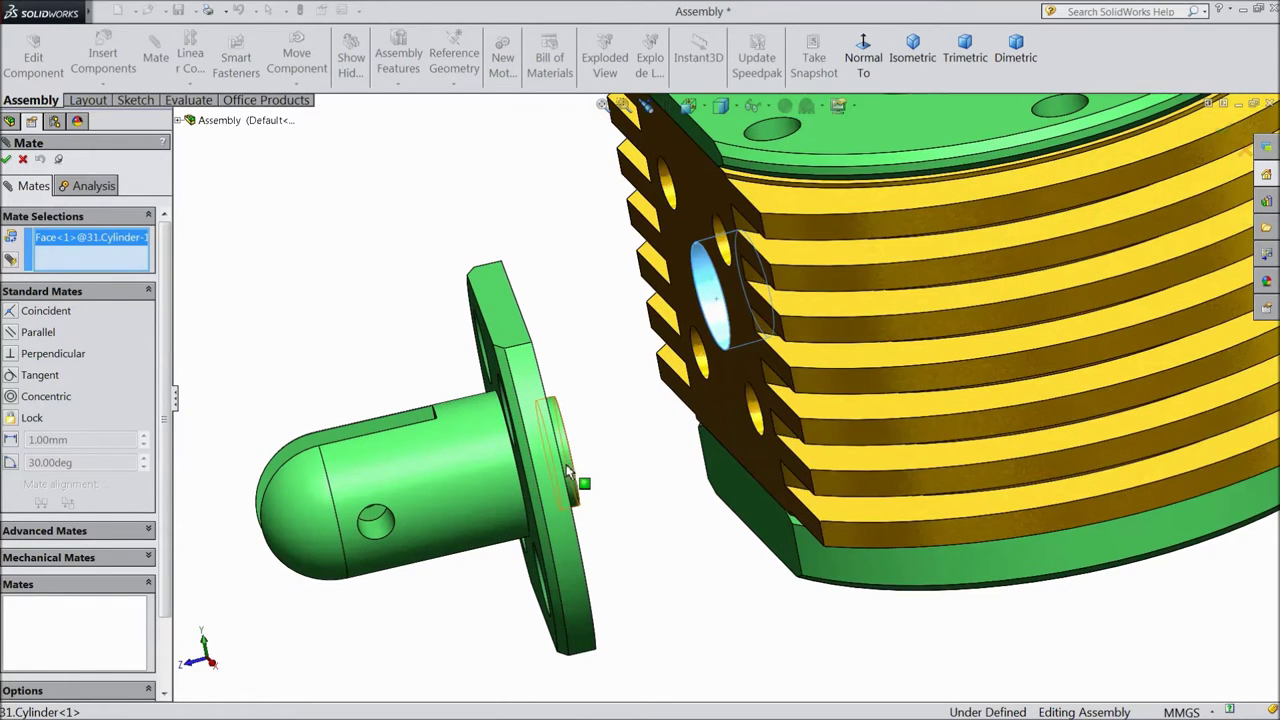
{"action": "left_click", "coordinate": [566, 468]}
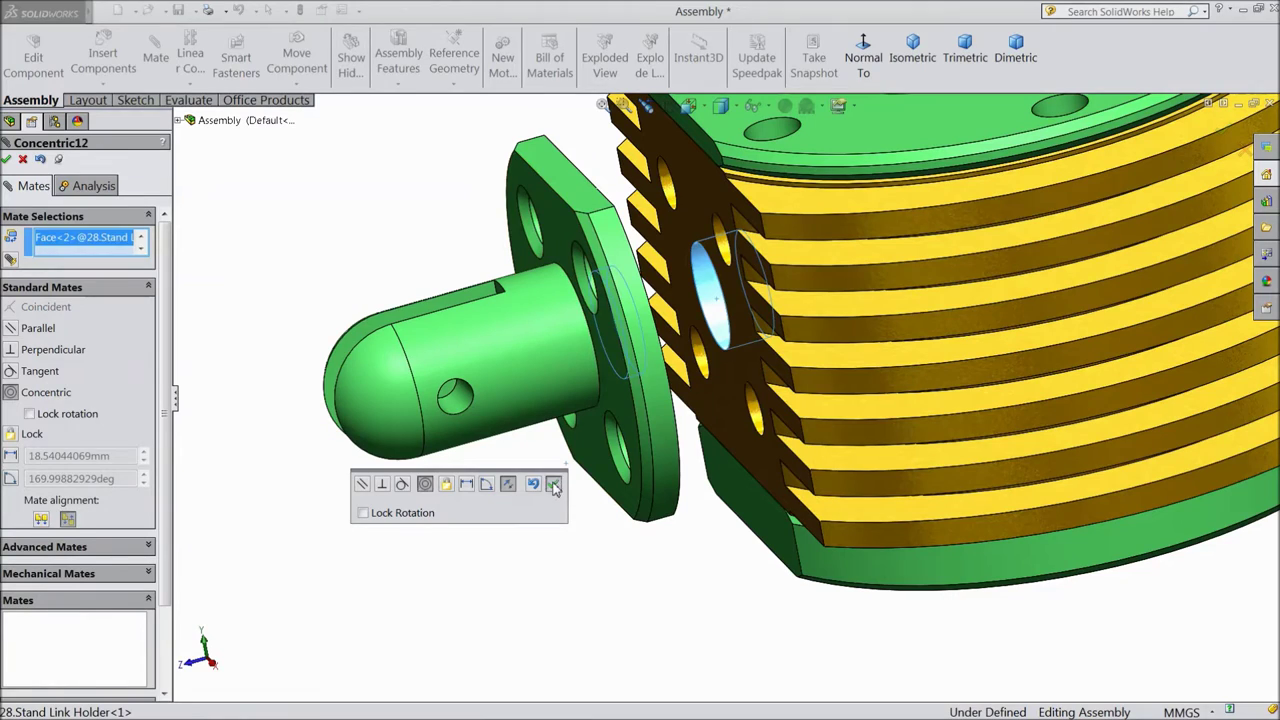
{"action": "left_click", "coordinate": [554, 485]}
Add a second concentric mate between another cylinder hole and the holder flange bolt hole
{"action": "scroll", "coordinate": [540, 468], "scroll_direction": "up", "scroll_amount": 4}
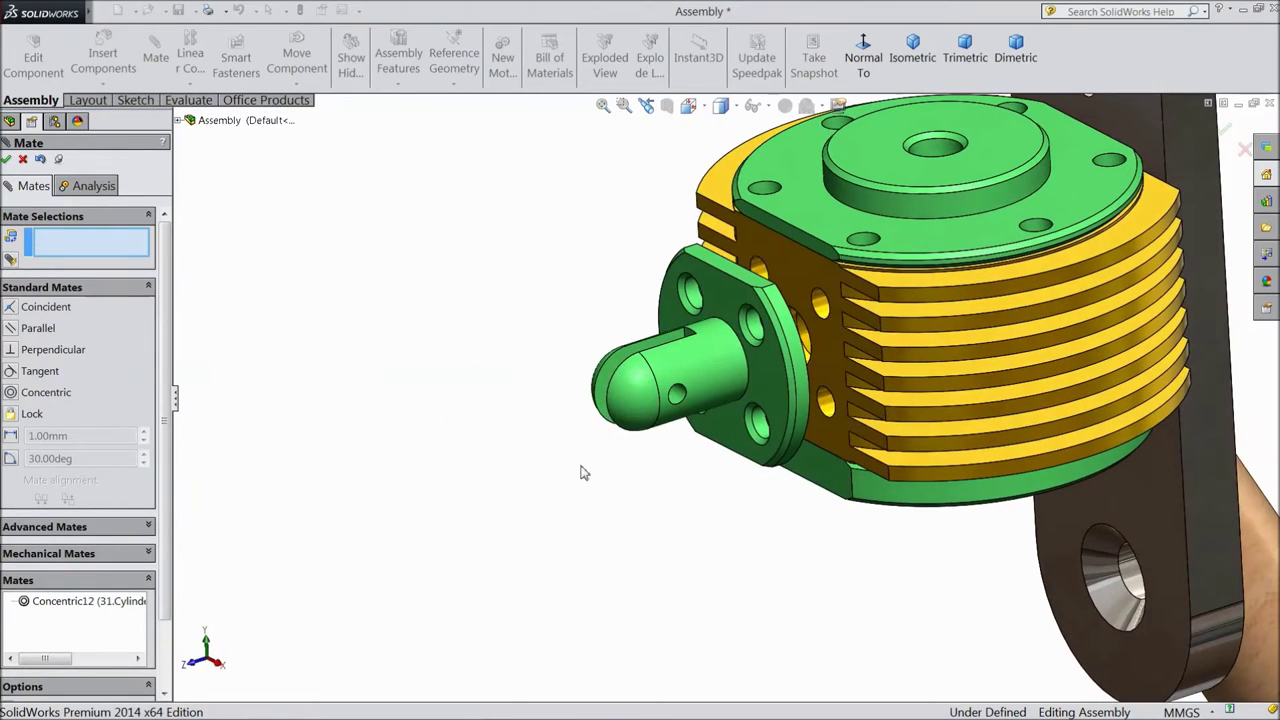
{"action": "middle_click_drag", "start_coordinate": [584, 473], "coordinate": [620, 494]}
{"action": "scroll", "coordinate": [900, 335], "scroll_direction": "down", "scroll_amount": 4}
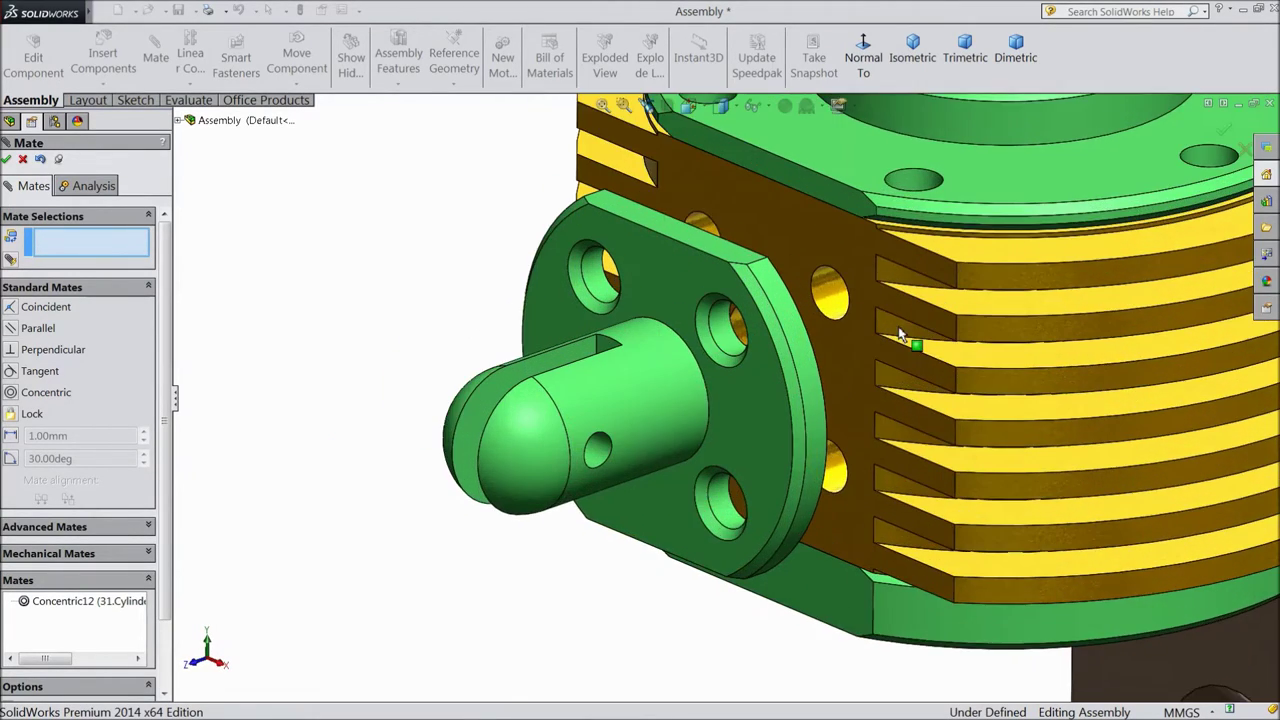
{"action": "scroll", "coordinate": [875, 326], "scroll_direction": "down", "scroll_amount": 2}
{"action": "left_click", "coordinate": [788, 300]}
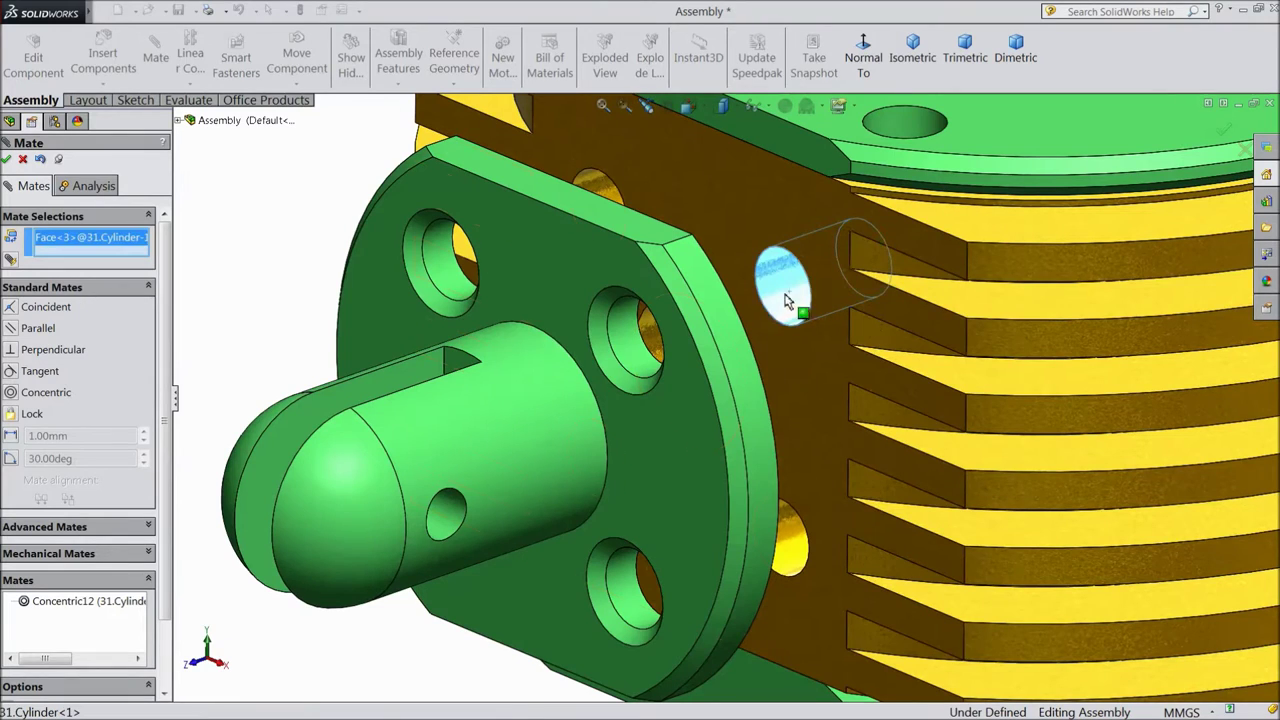
{"action": "left_click", "coordinate": [620, 345]}
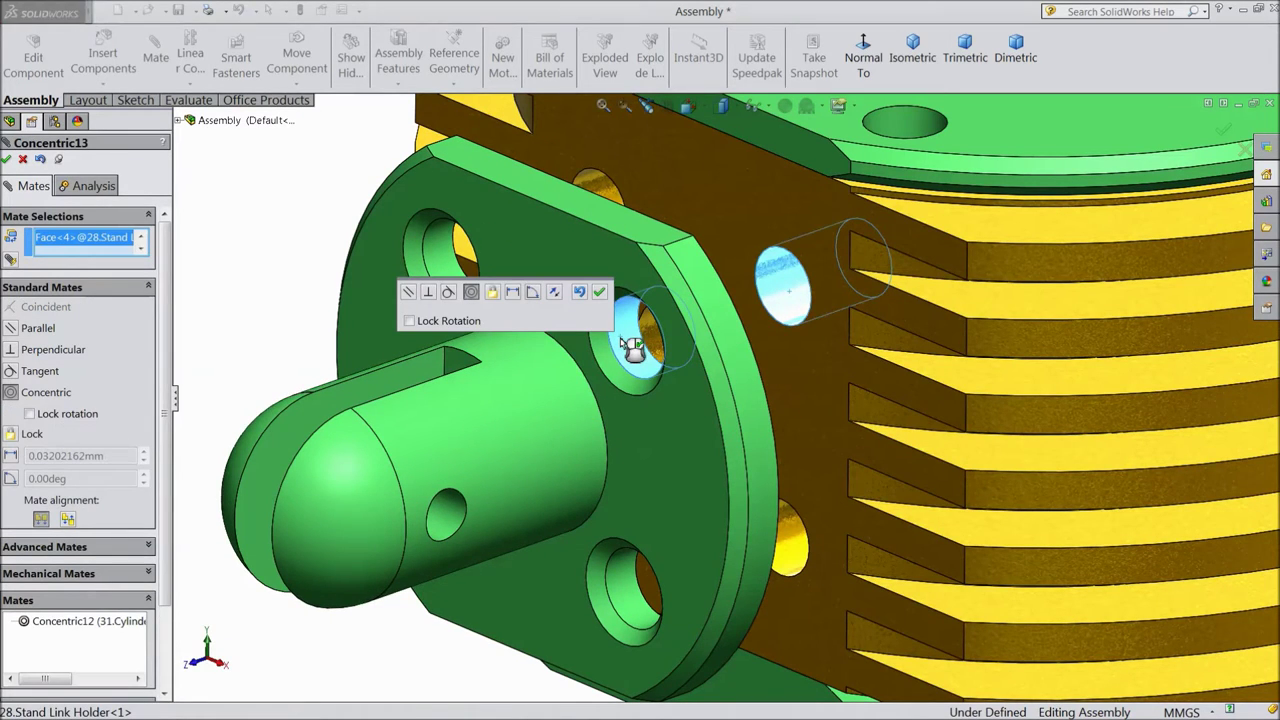
{"action": "left_click", "coordinate": [599, 292]}
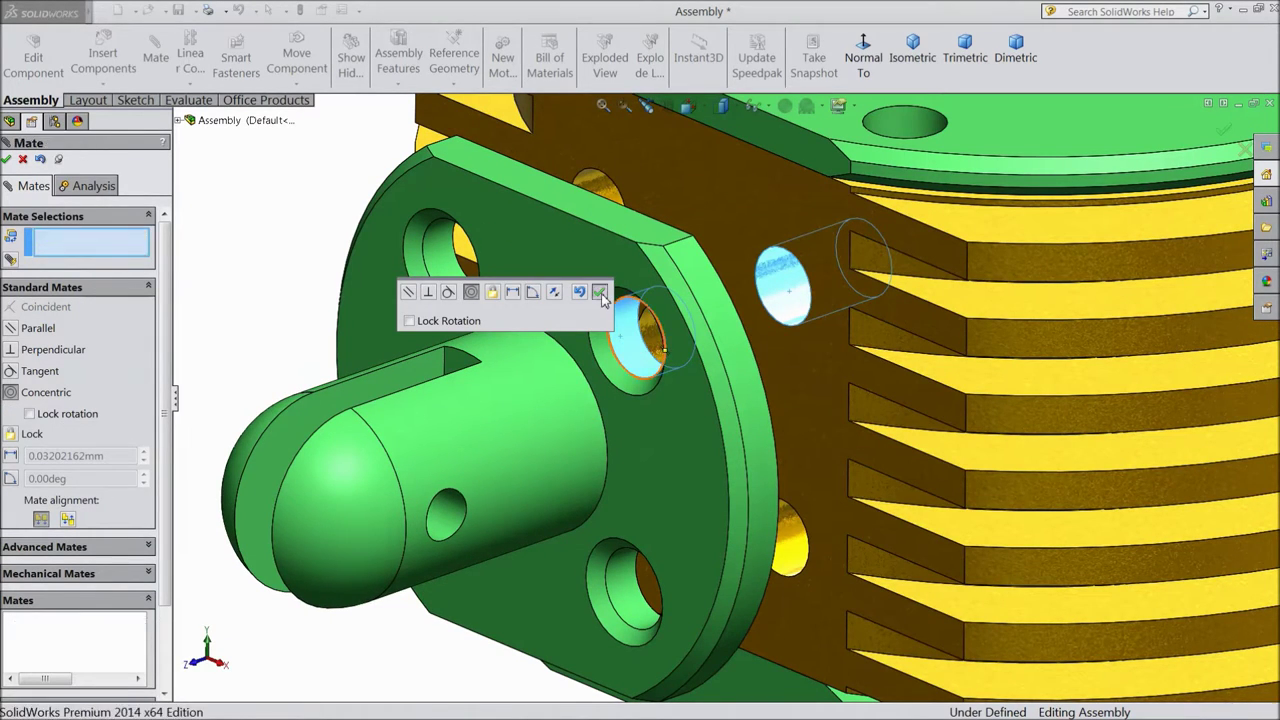
Make the holder flange coincident with the cylinder's flat side face
{"action": "left_click", "coordinate": [745, 225]}
{"action": "left_click", "coordinate": [640, 430]}
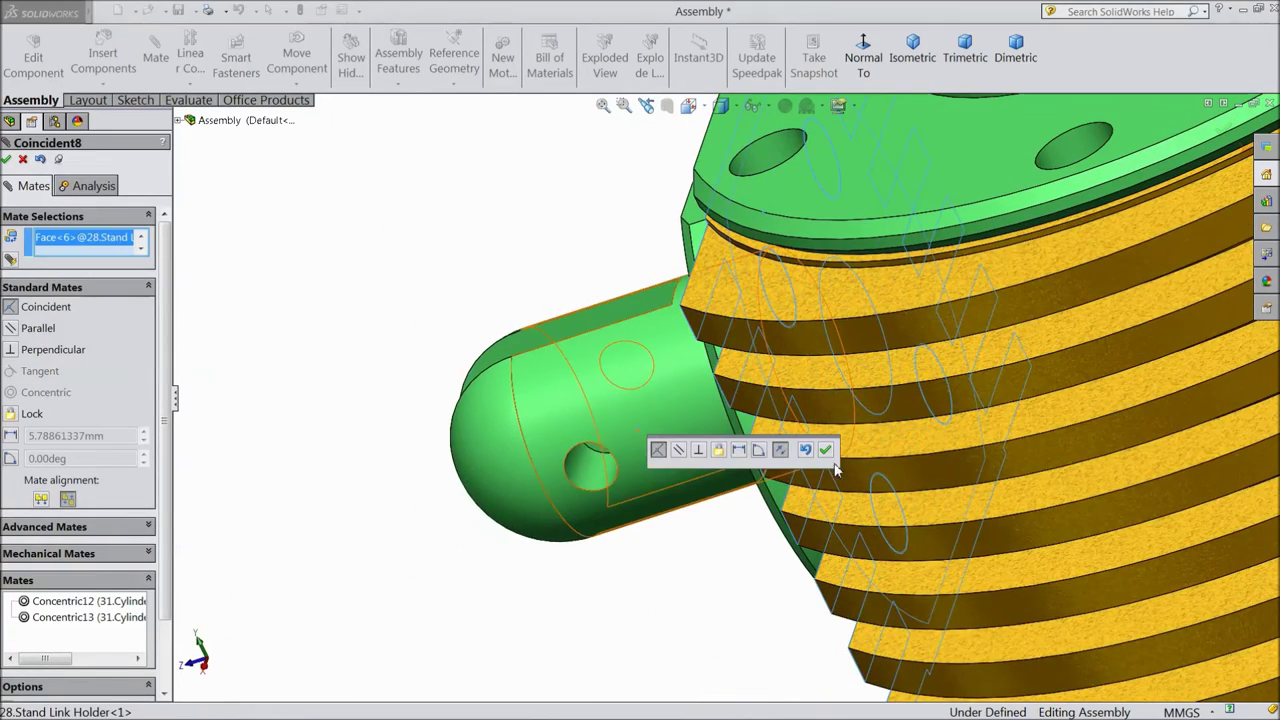
{"action": "left_click", "coordinate": [825, 449]}
{"action": "middle_click_drag", "start_coordinate": [700, 420], "coordinate": [600, 448]}
{"action": "scroll", "coordinate": [595, 450], "scroll_direction": "down", "scroll_amount": 2}
{"action": "scroll", "coordinate": [600, 451], "scroll_direction": "up", "scroll_amount": 4}
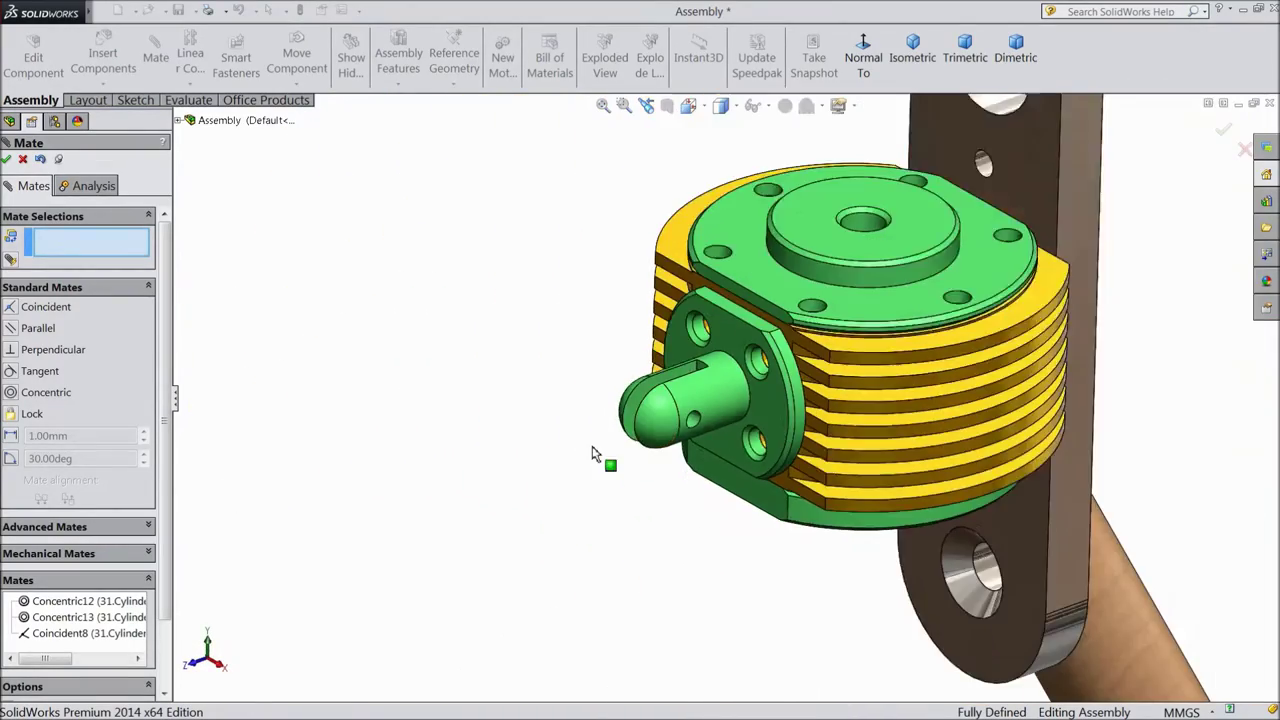
{"action": "scroll", "coordinate": [893, 370], "scroll_direction": "up", "scroll_amount": 5}
{"action": "scroll", "coordinate": [893, 370], "scroll_direction": "down", "scroll_amount": 2}
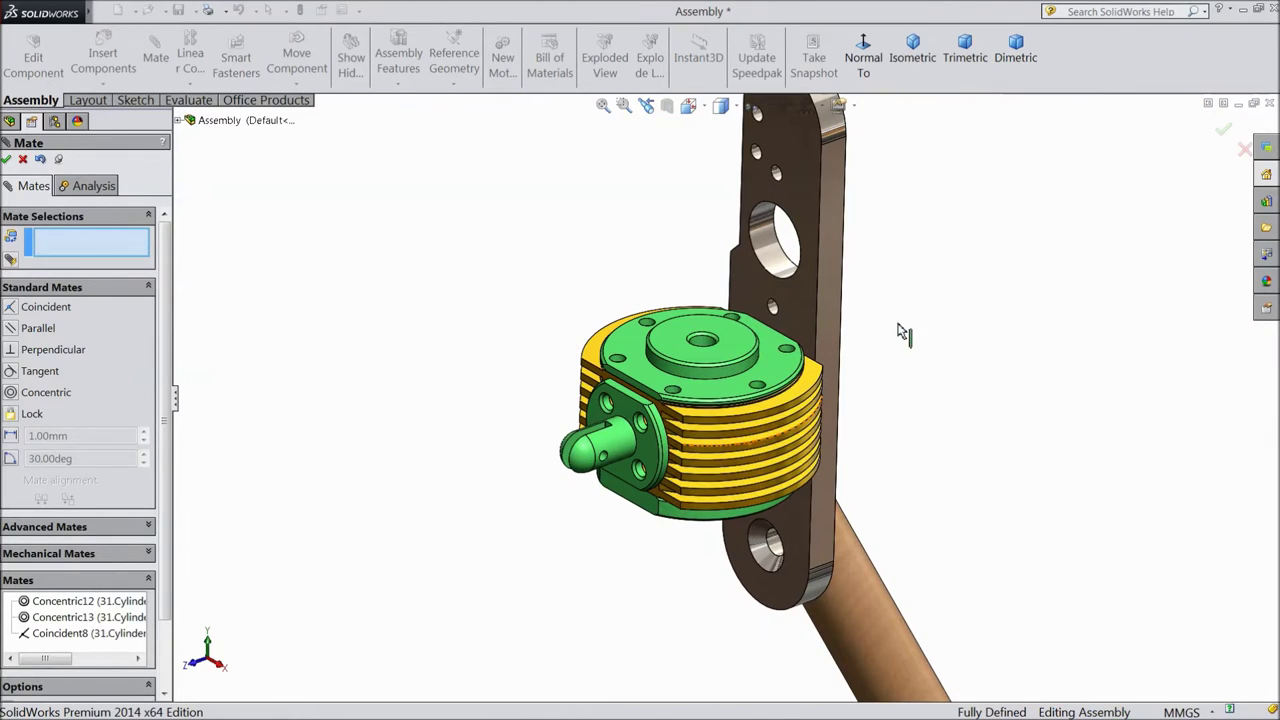
Close the mate session and insert 29.flowshaft to the right of the stand plate
{"action": "left_click", "coordinate": [6, 159]}
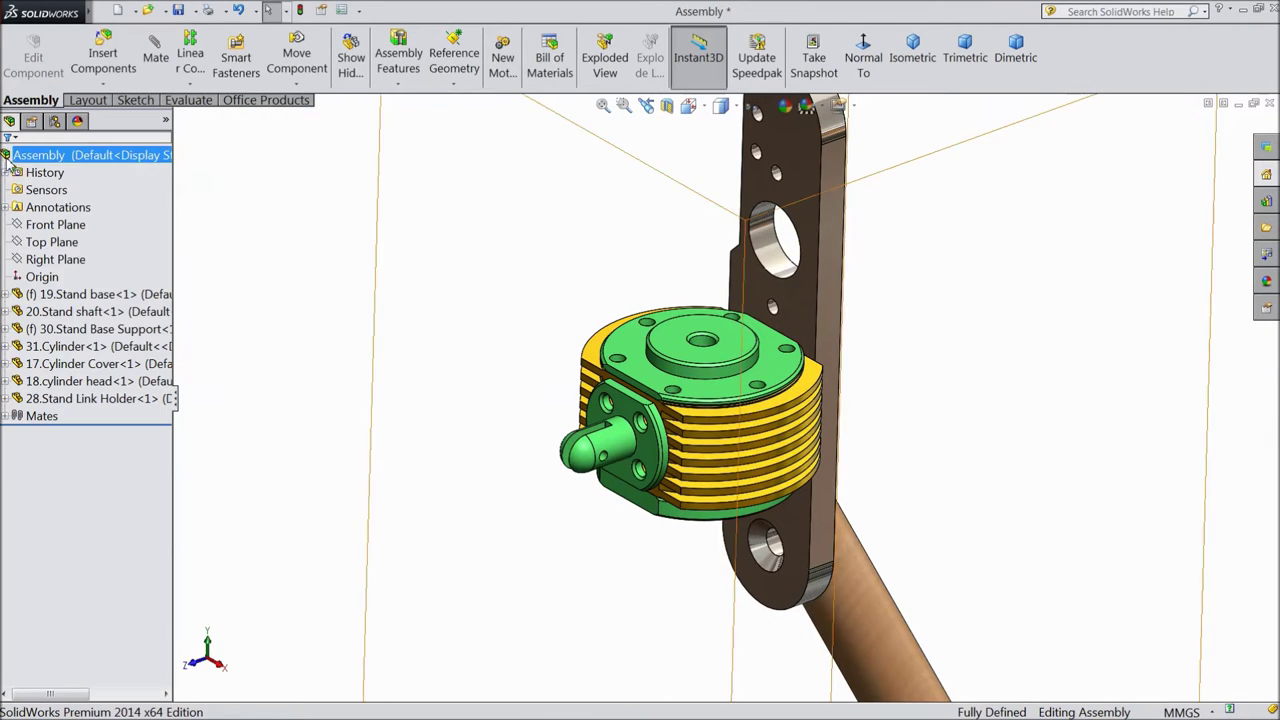
{"action": "left_click", "coordinate": [103, 58]}
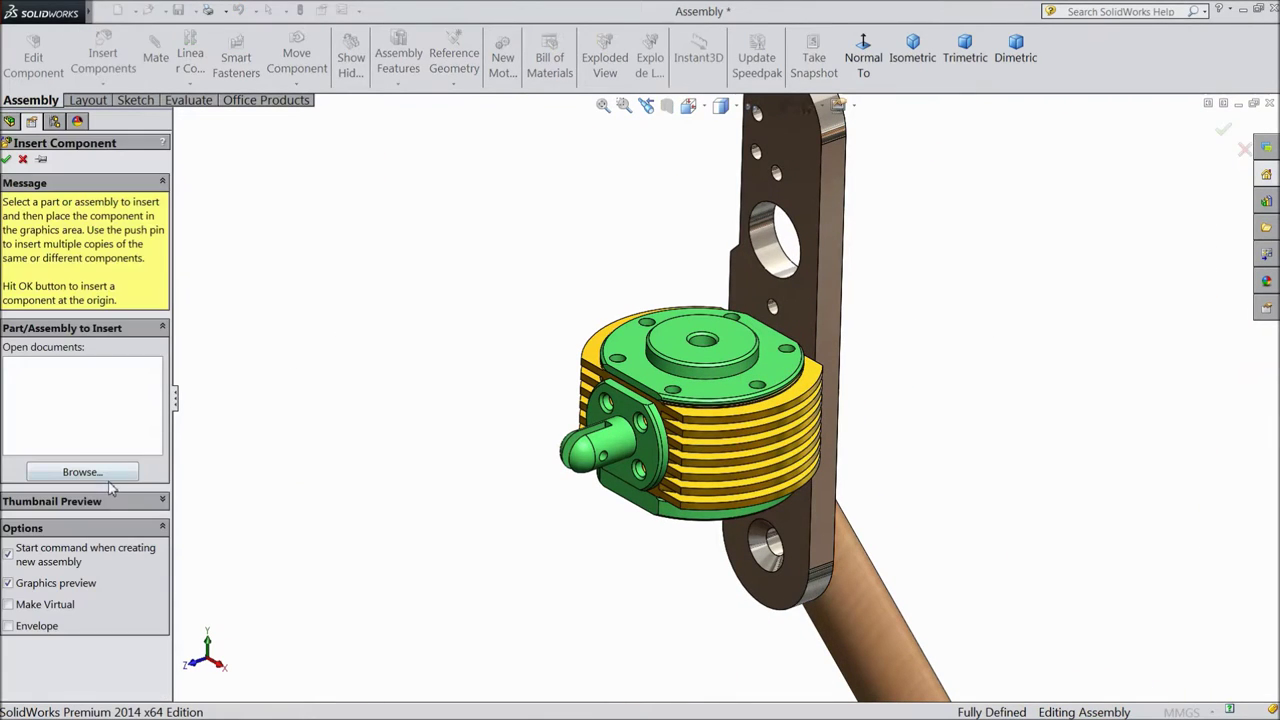
{"action": "left_click", "coordinate": [110, 474]}
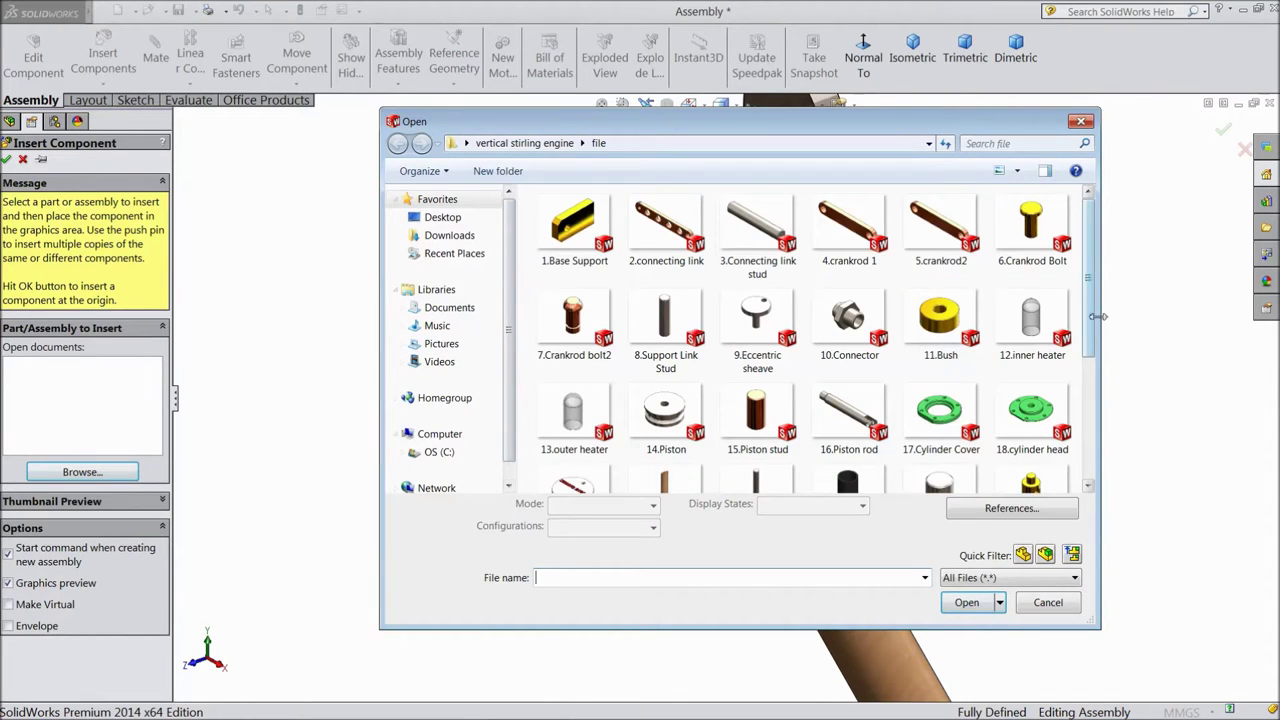
{"action": "left_click_drag", "start_coordinate": [1094, 317], "coordinate": [1092, 417]}
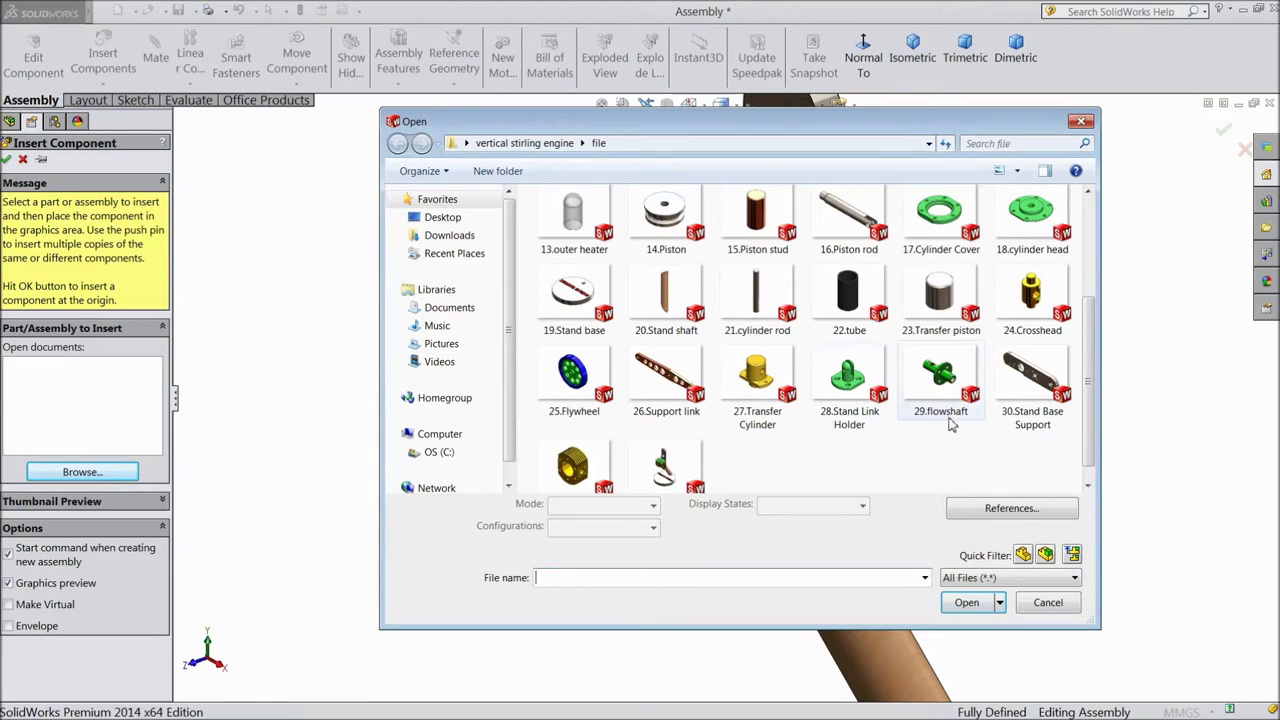
{"action": "left_click", "coordinate": [945, 385]}
{"action": "left_click", "coordinate": [967, 604]}
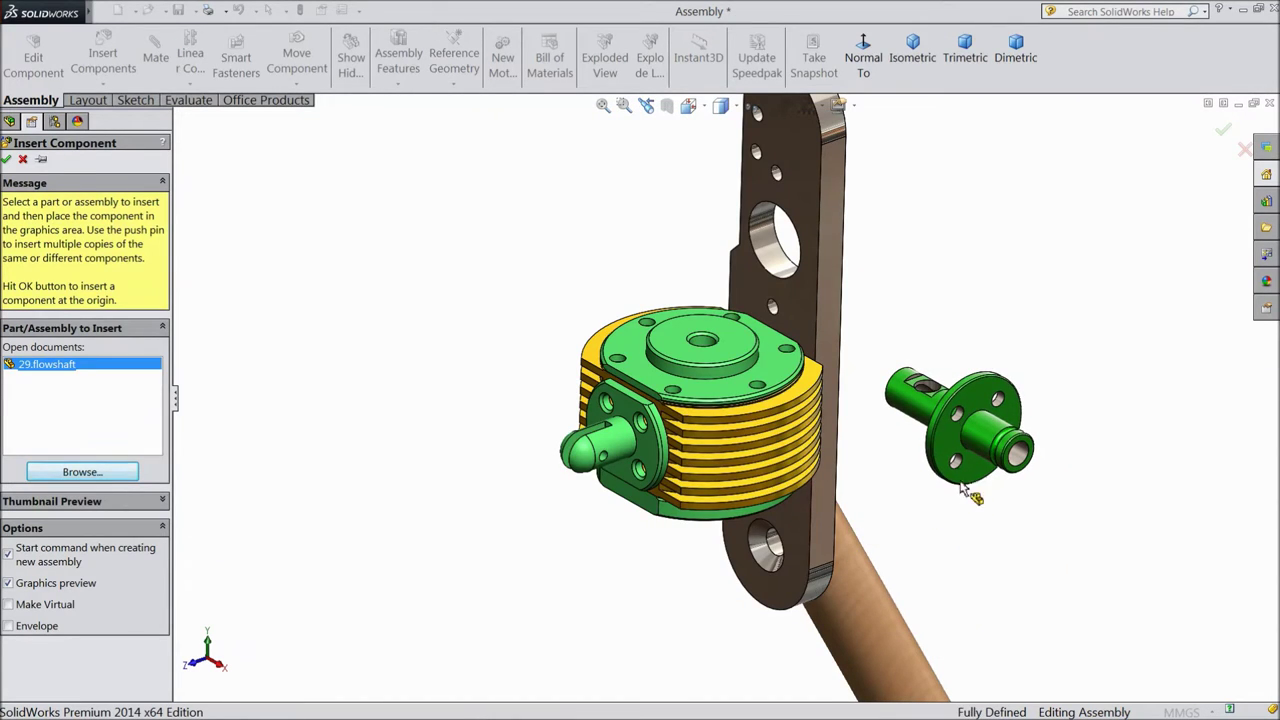
{"action": "left_click", "coordinate": [962, 490]}
{"action": "middle_click_drag", "start_coordinate": [966, 517], "coordinate": [926, 515]}
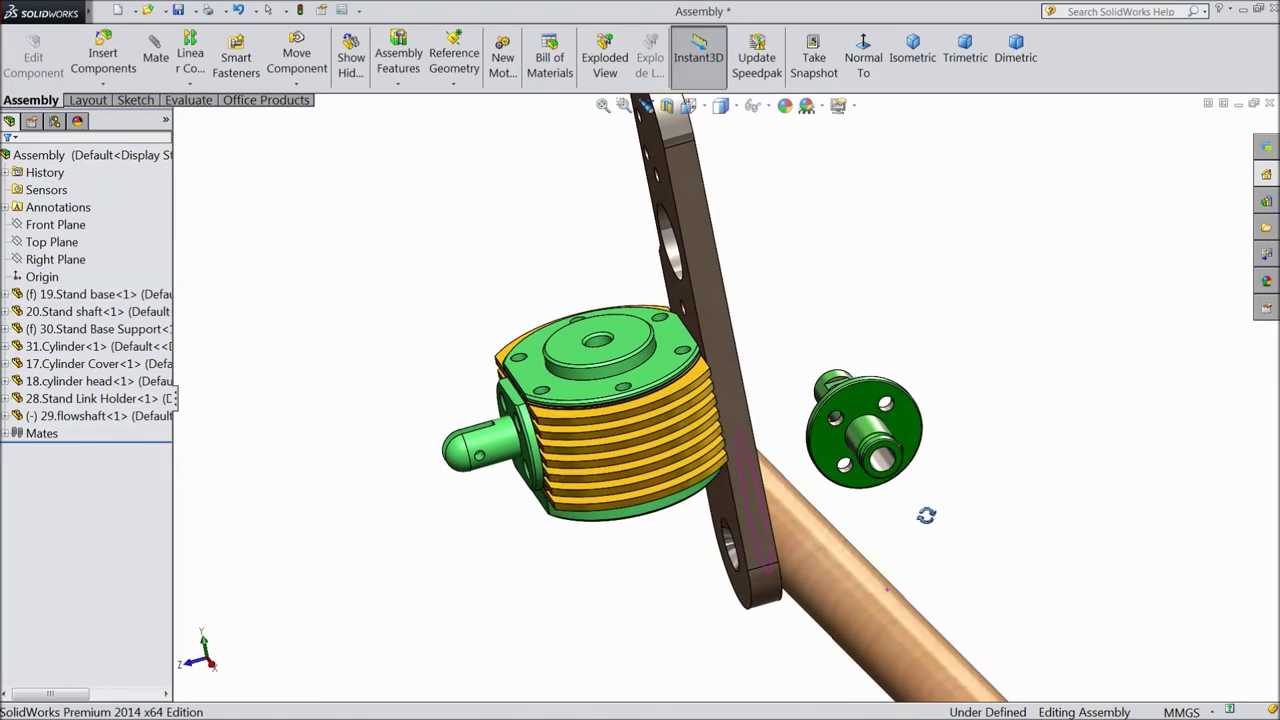
Drag the flowshaft up and to the right, facing the stand plate
{"action": "left_click_drag", "start_coordinate": [880, 460], "coordinate": [937, 466]}
{"action": "middle_click_drag", "start_coordinate": [937, 466], "coordinate": [886, 517]}
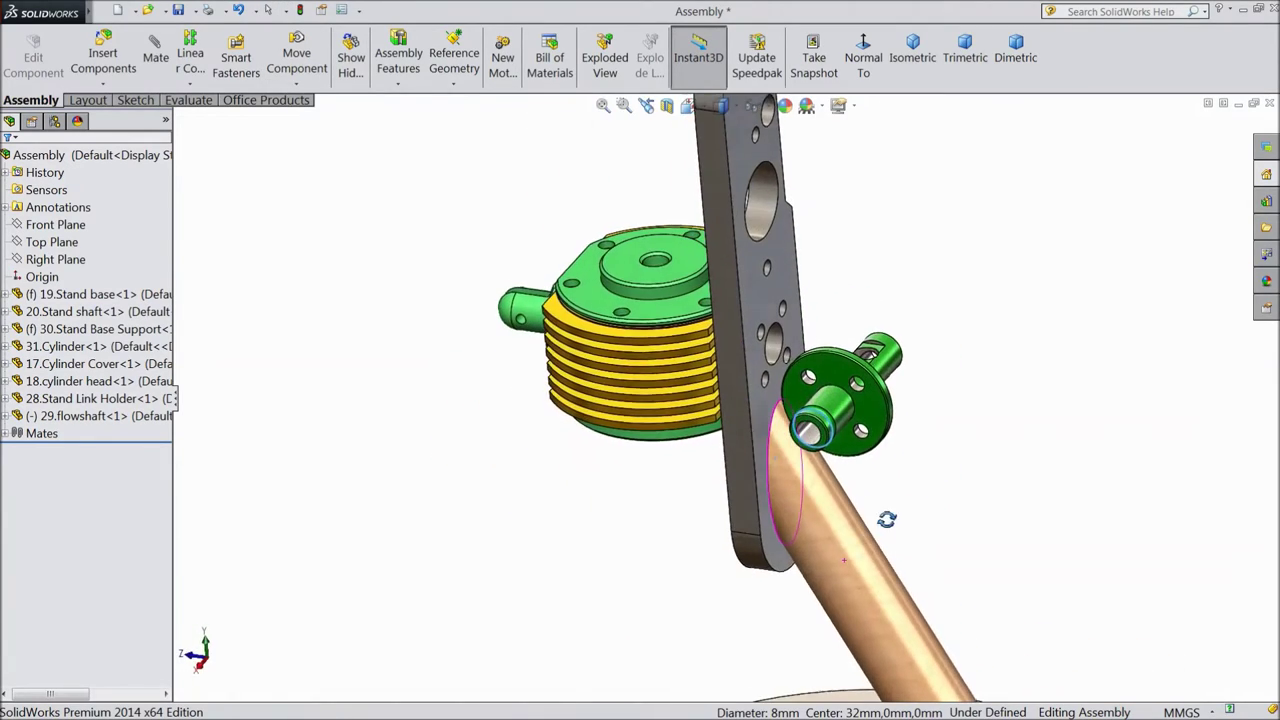
{"action": "left_click", "coordinate": [857, 441]}
{"action": "left_click_drag", "start_coordinate": [857, 441], "coordinate": [890, 386]}
{"action": "scroll", "coordinate": [890, 355], "scroll_direction": "down", "scroll_amount": 3}
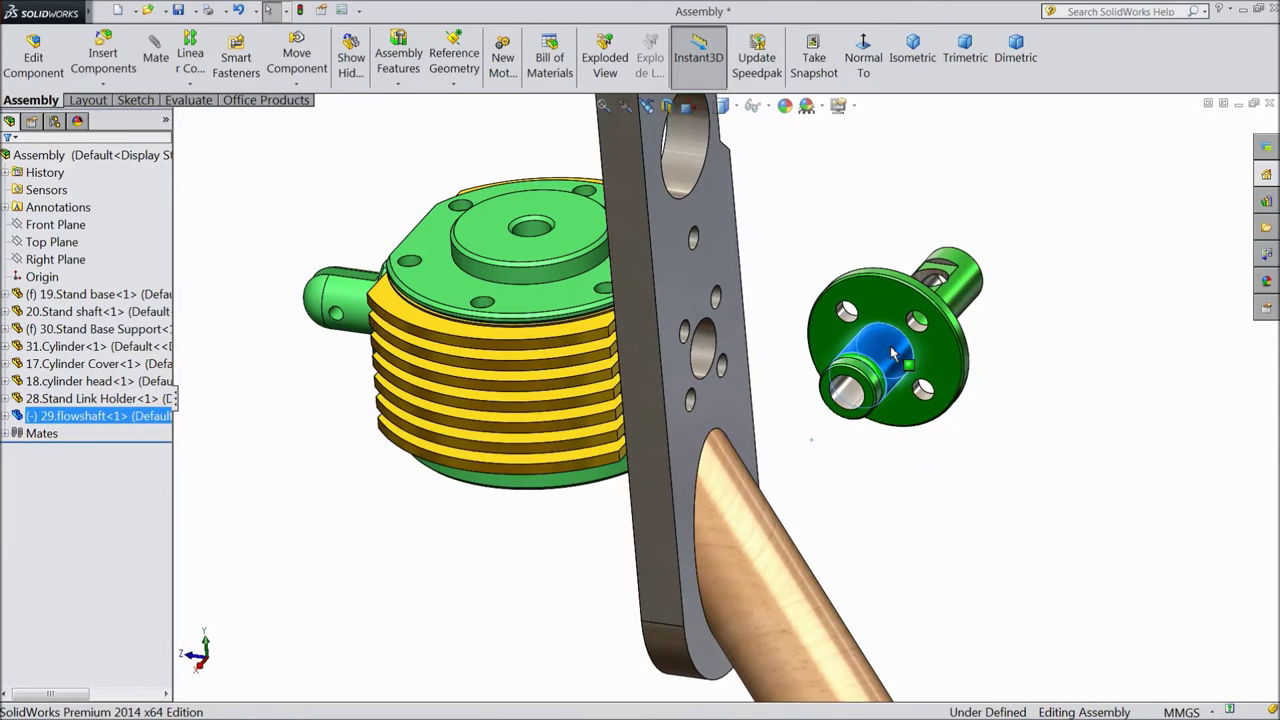
Add two concentric mates aligning stand plate holes with the flowshaft flange holes
{"action": "left_click", "coordinate": [167, 61]}
{"action": "left_click", "coordinate": [709, 348]}
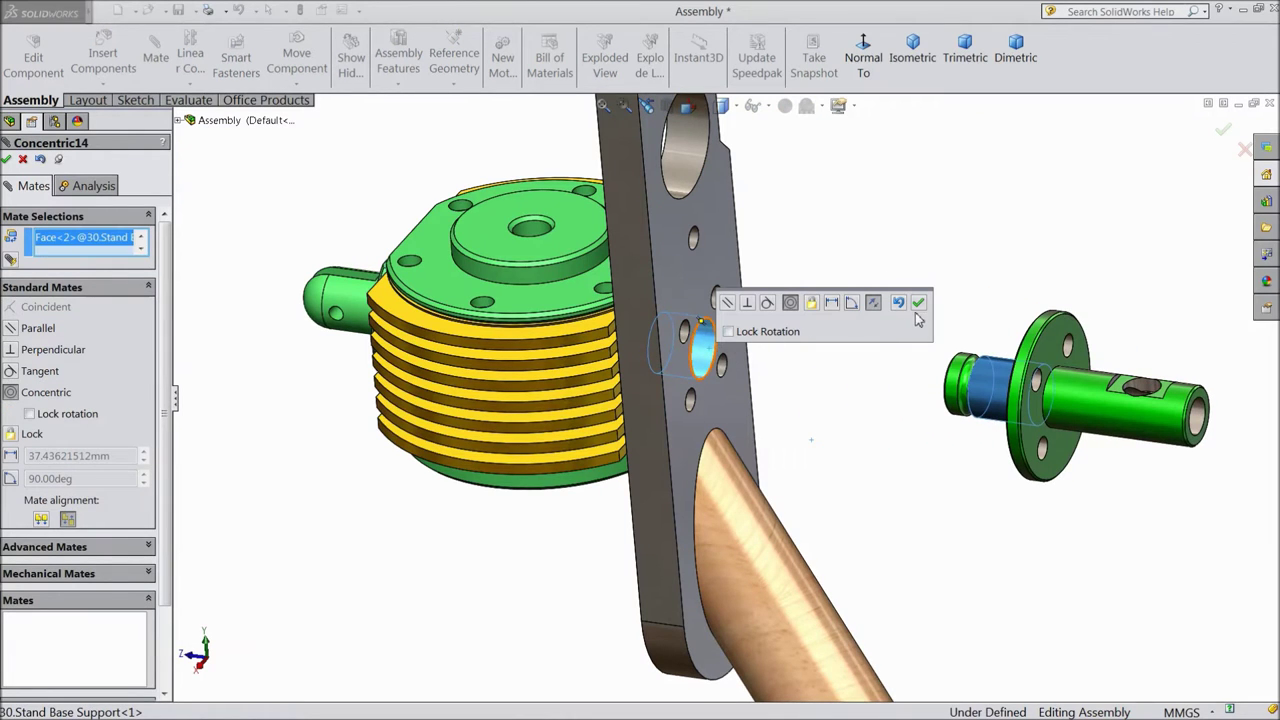
{"action": "left_click", "coordinate": [918, 304]}
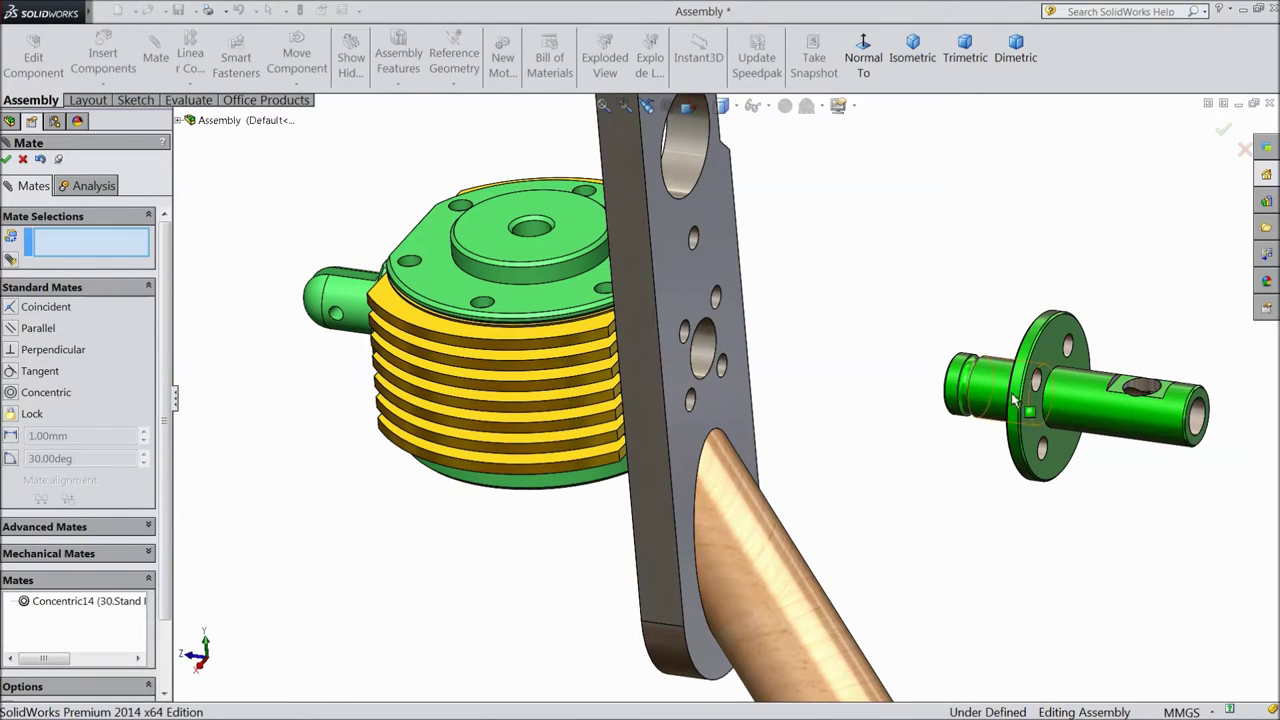
{"action": "left_click", "coordinate": [687, 335]}
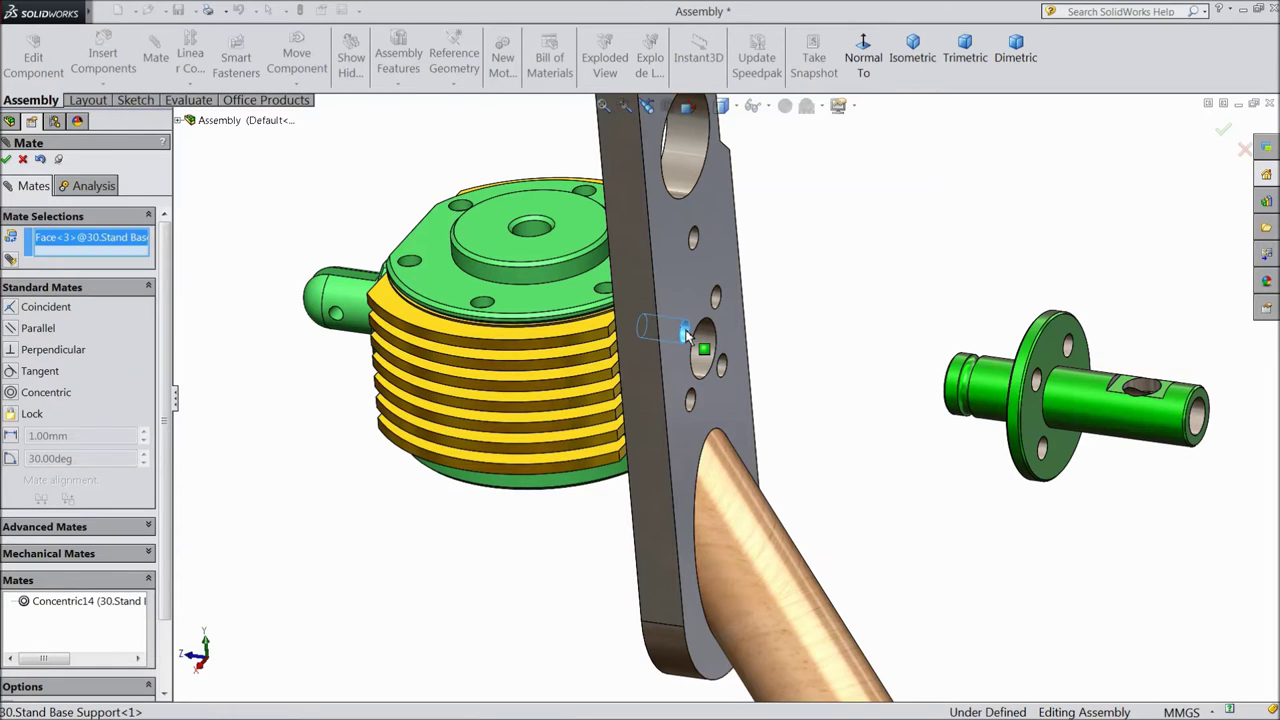
{"action": "left_click", "coordinate": [1042, 390]}
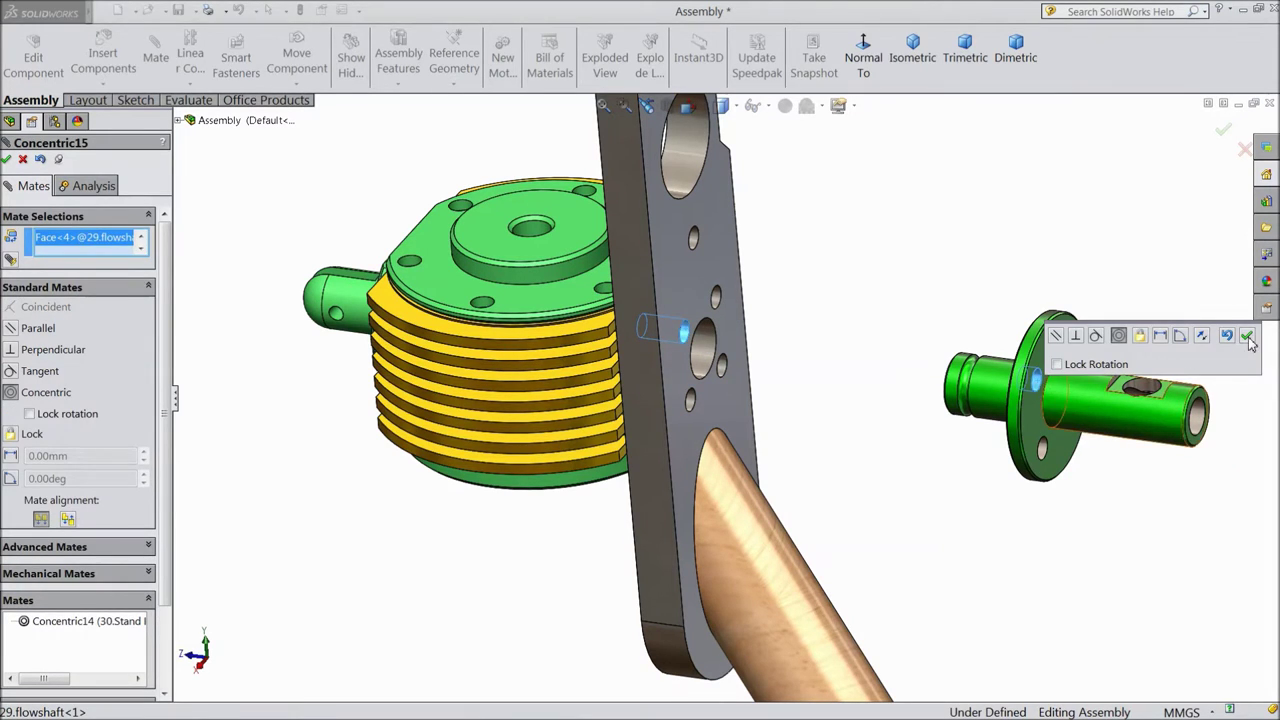
{"action": "left_click", "coordinate": [1249, 338]}
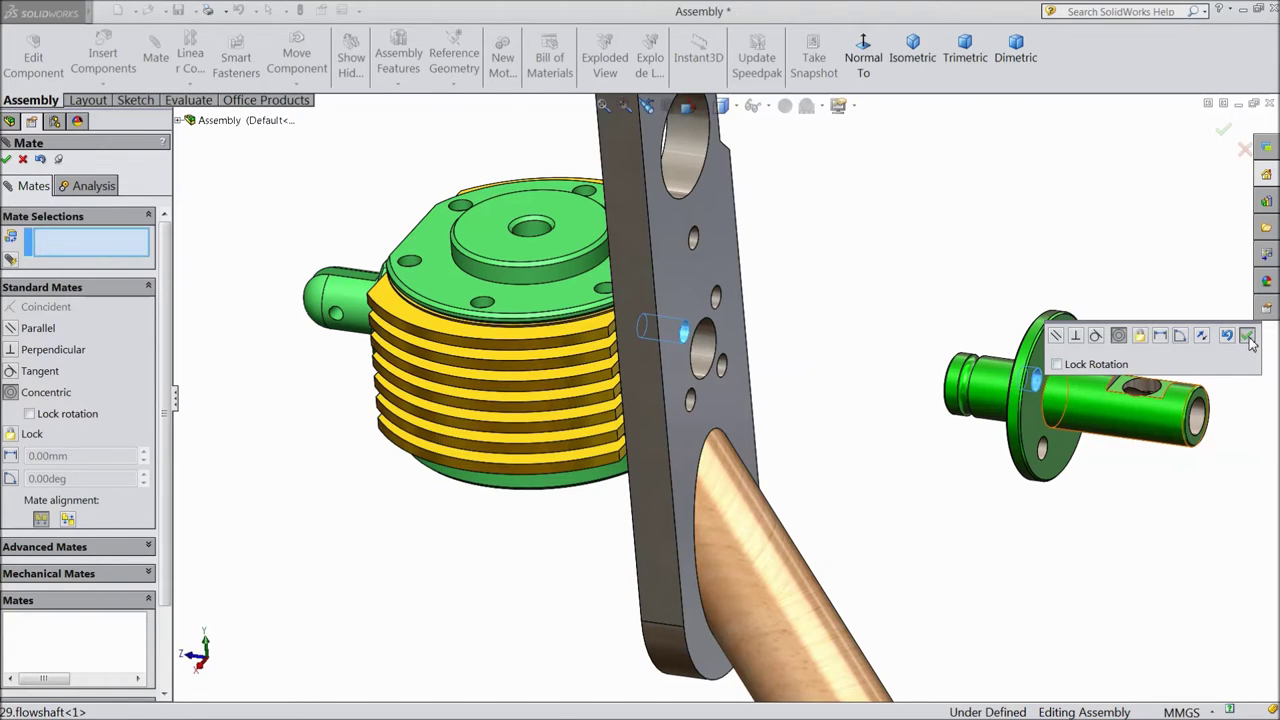
Make the flowshaft flange face coincident with the stand plate's flat face
{"action": "left_click", "coordinate": [735, 408]}
{"action": "middle_click_drag", "start_coordinate": [775, 403], "coordinate": [894, 397]}
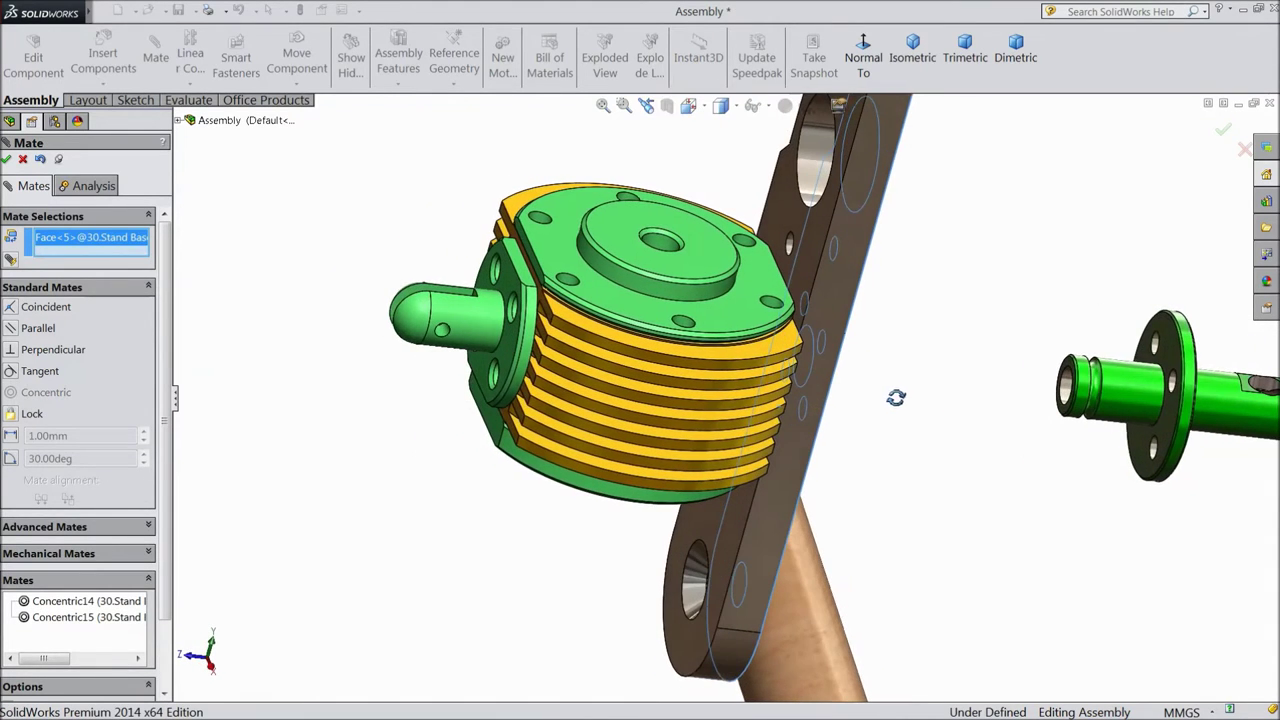
{"action": "left_click", "coordinate": [1170, 364]}
{"action": "mouse_move", "coordinate": [1010, 486]}
{"action": "middle_mouse_down"}
{"action": "mouse_move", "coordinate": [921, 459]}
{"action": "mouse_move", "coordinate": [946, 354]}
{"action": "mouse_move", "coordinate": [914, 374]}
{"action": "mouse_move", "coordinate": [934, 437]}
{"action": "mouse_move", "coordinate": [874, 397]}
{"action": "mouse_move", "coordinate": [875, 375]}
{"action": "mouse_move", "coordinate": [951, 434]}
{"action": "middle_mouse_up"}
{"action": "left_click", "coordinate": [1261, 336]}
{"action": "scroll", "coordinate": [871, 345], "scroll_direction": "down", "scroll_amount": 2}
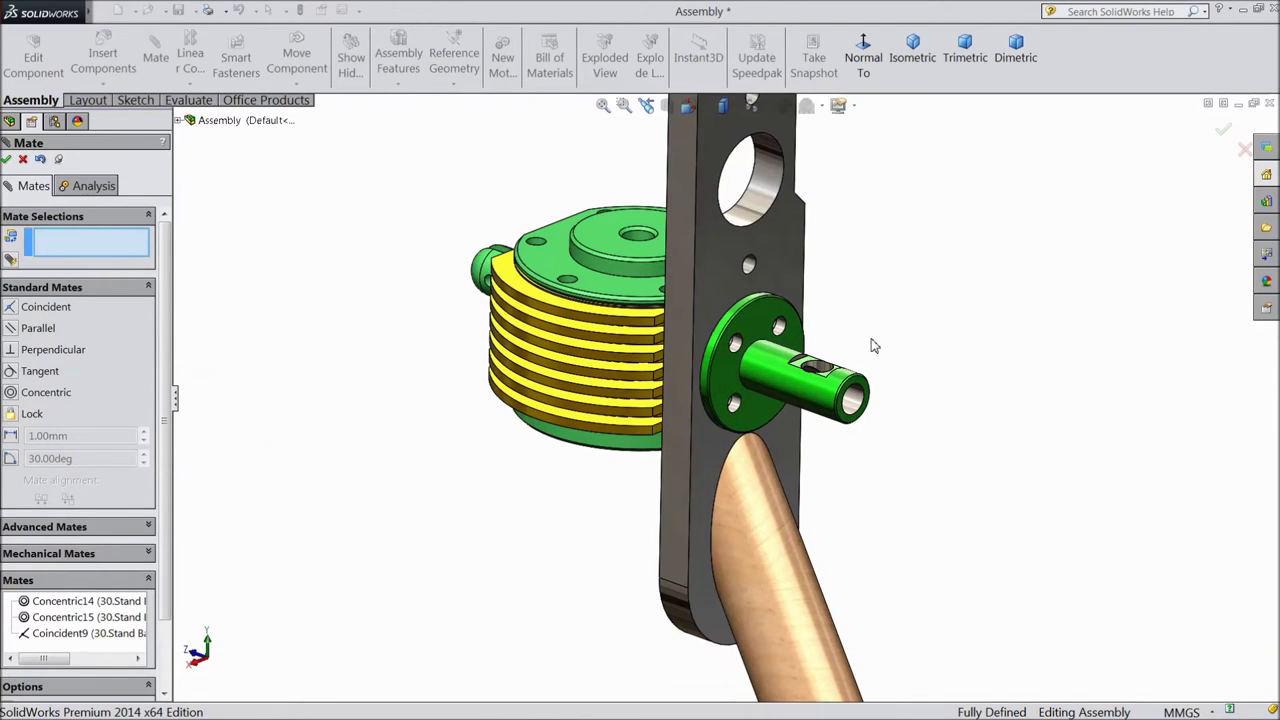
Close the mate session and insert 27.Transfer Cylinder above-right of the stand plate
{"action": "left_click", "coordinate": [6, 160]}
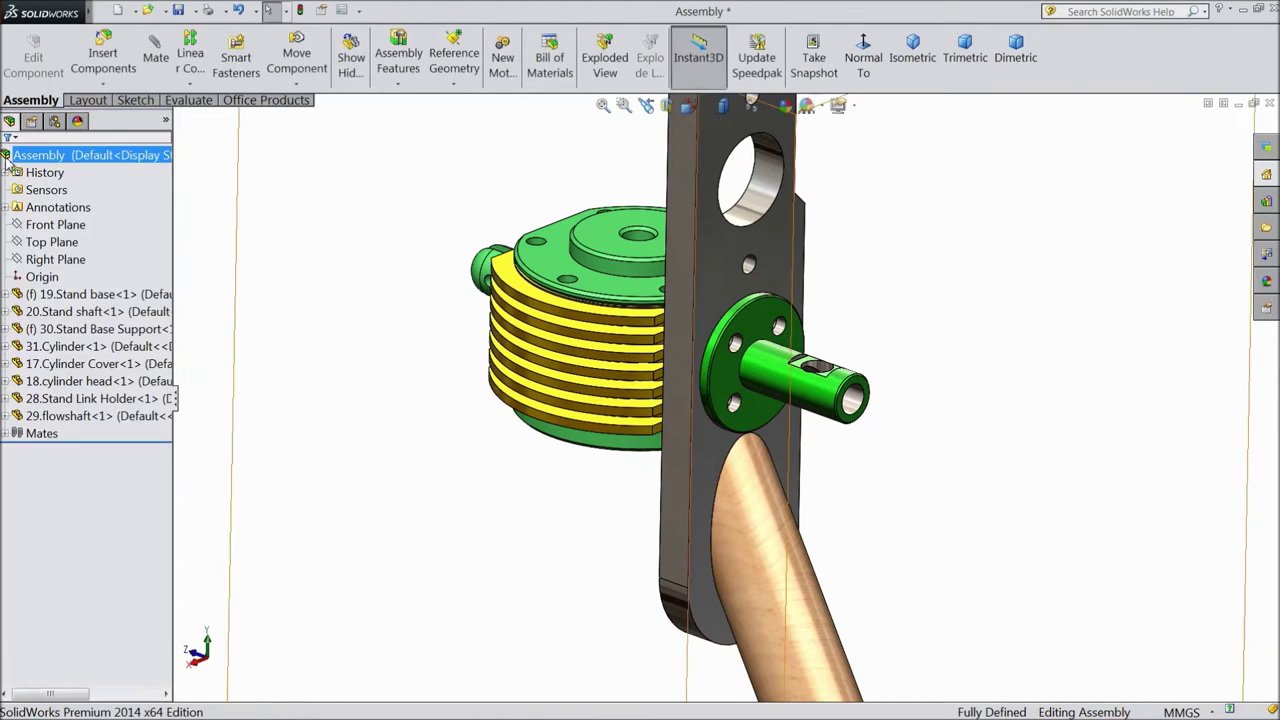
{"action": "left_click", "coordinate": [106, 55]}
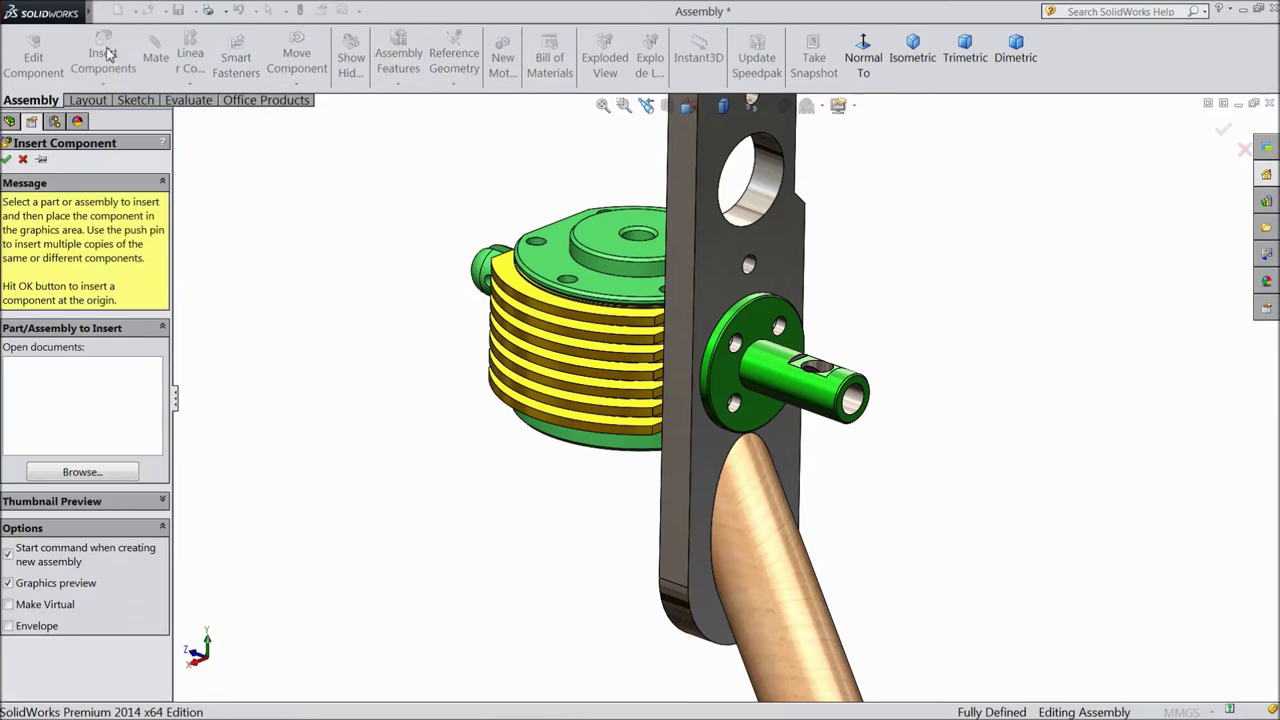
{"action": "left_click", "coordinate": [90, 472]}
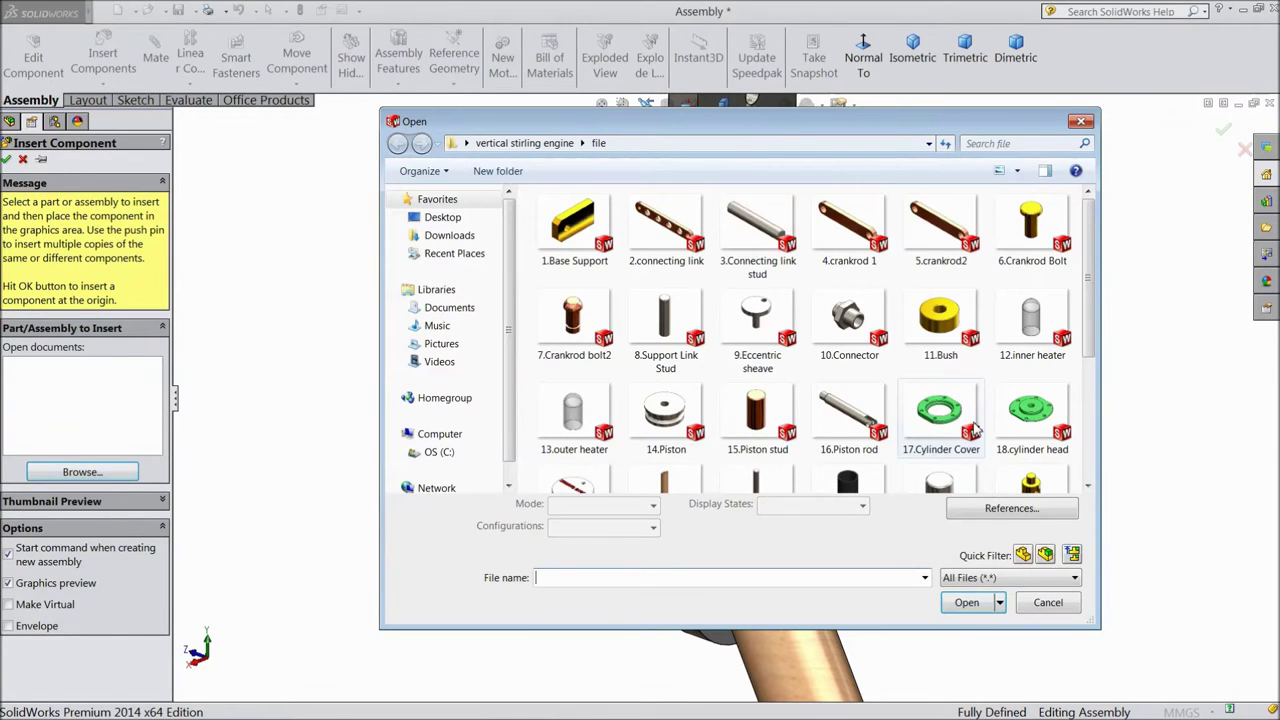
{"action": "scroll", "coordinate": [1090, 365], "scroll_direction": "down", "scroll_amount": 3}
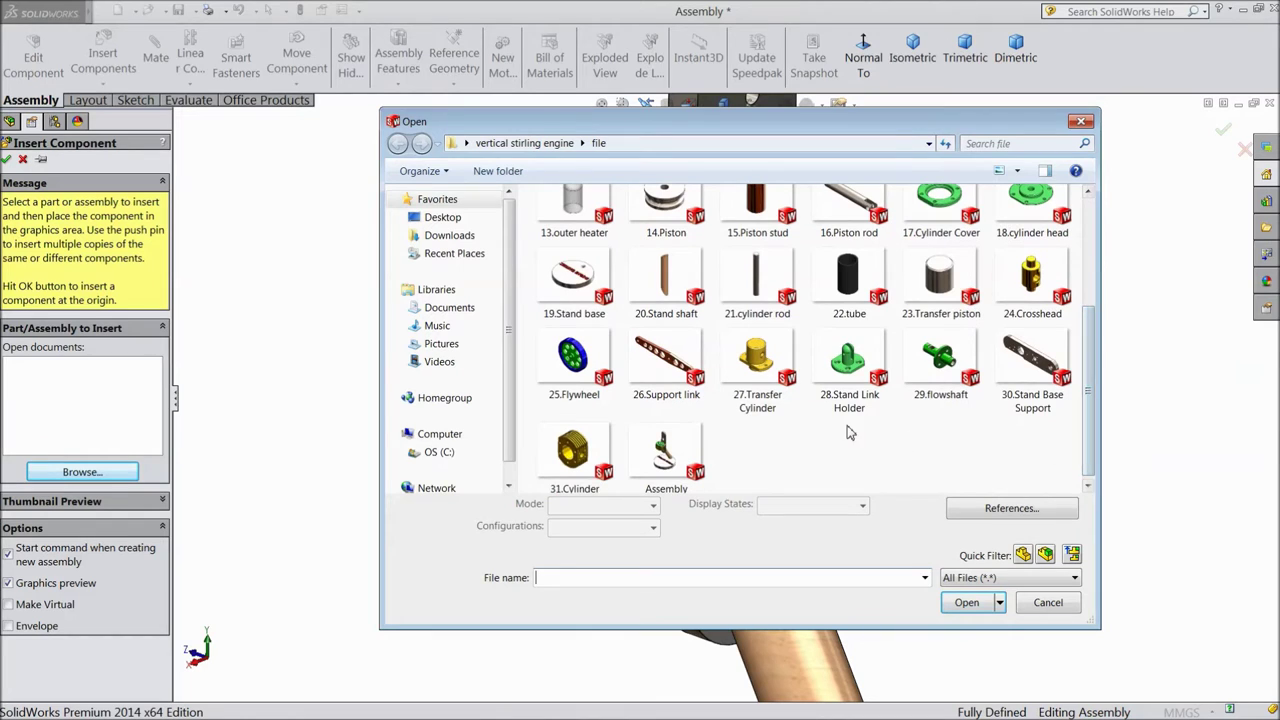
{"action": "left_click", "coordinate": [757, 372]}
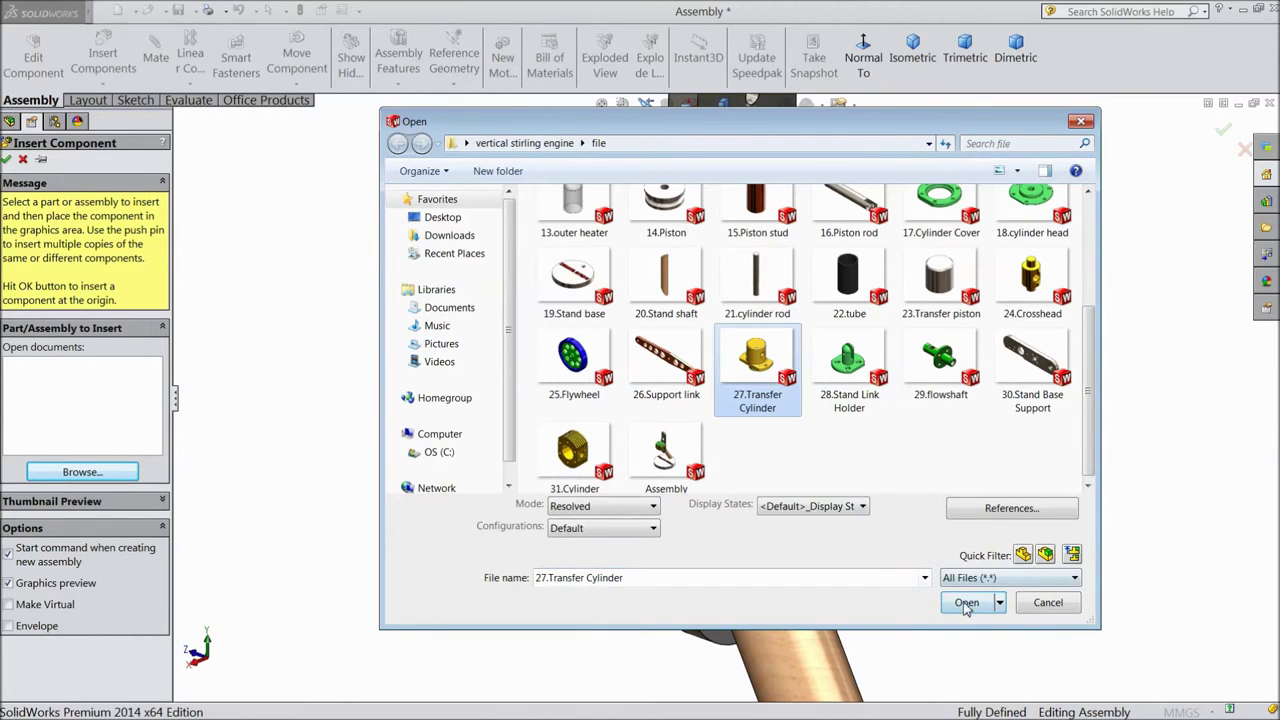
{"action": "left_click", "coordinate": [965, 604]}
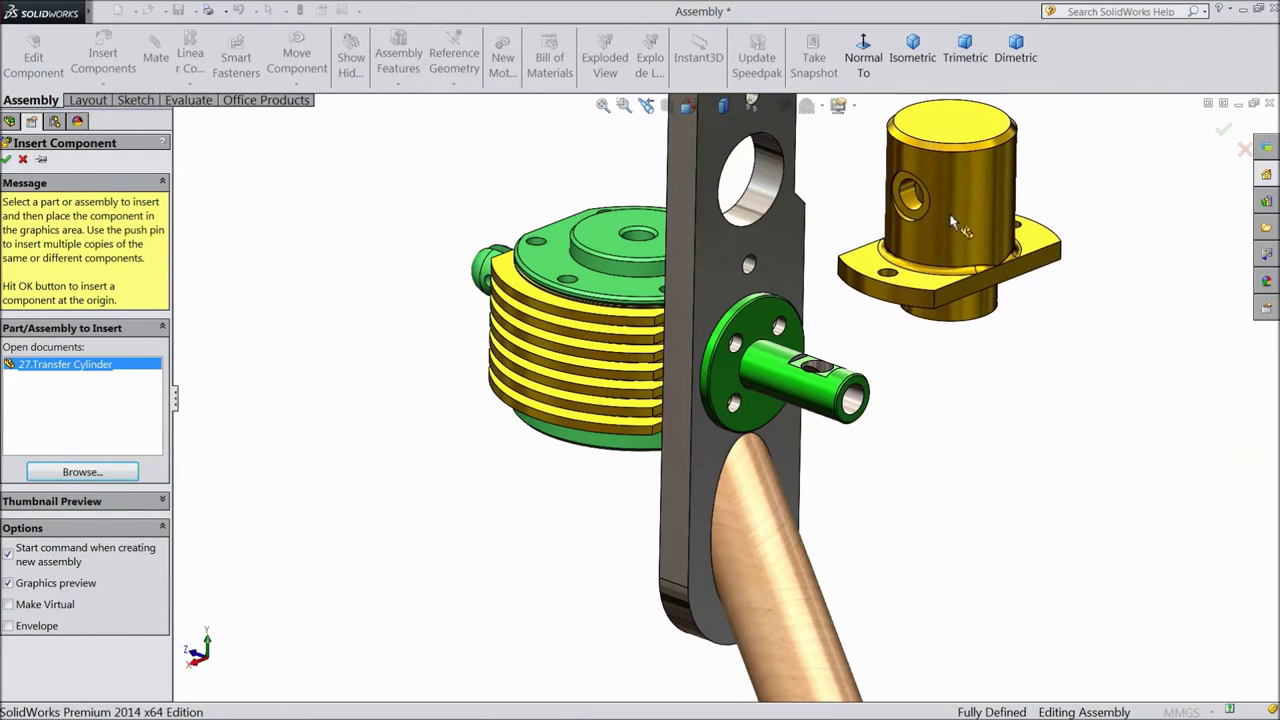
{"action": "left_click", "coordinate": [953, 225]}
Orbit the view and select the large hole face on the Stand Base Support
{"action": "middle_click_drag", "start_coordinate": [954, 366], "coordinate": [968, 428]}
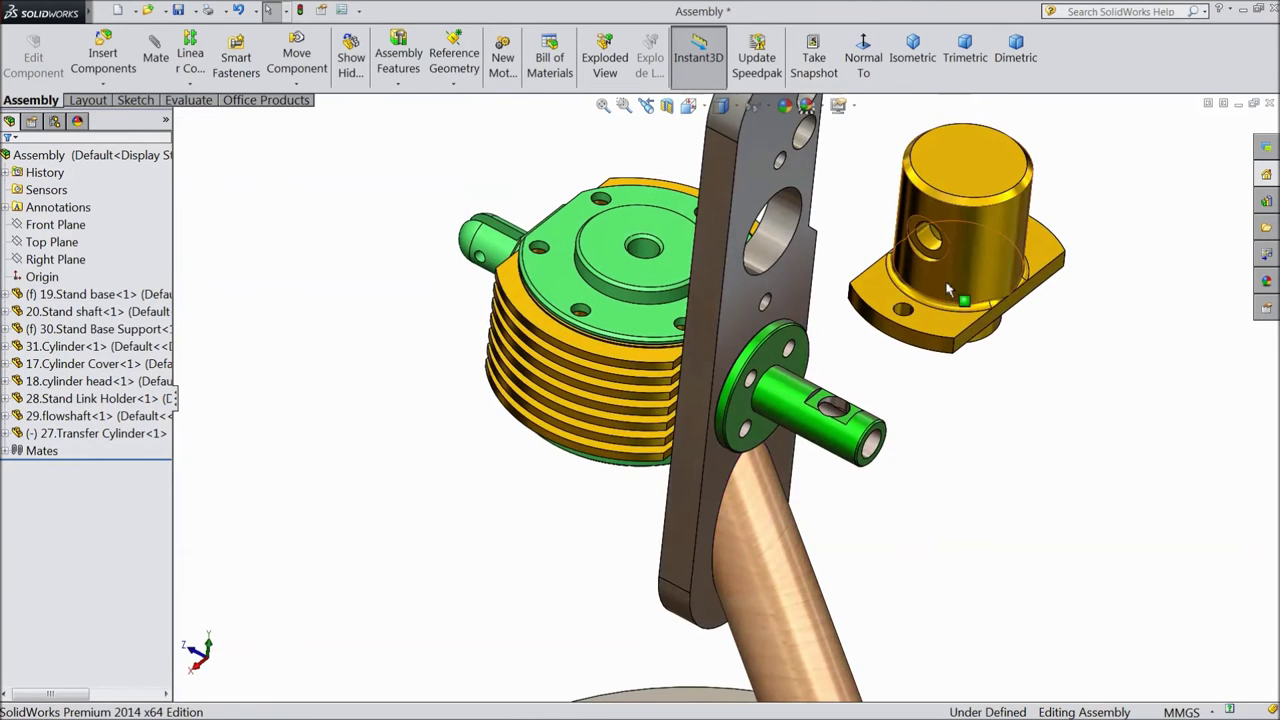
{"action": "scroll", "coordinate": [948, 290], "scroll_direction": "down", "scroll_amount": 2}
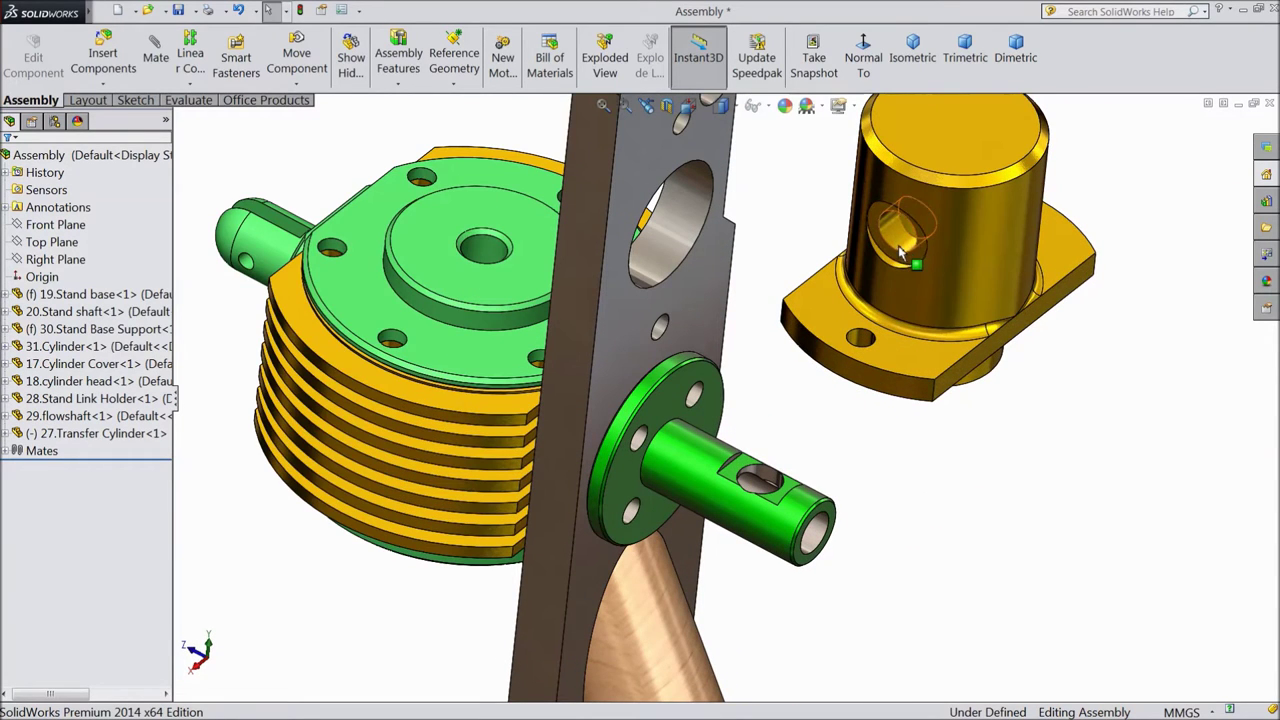
{"action": "scroll", "coordinate": [870, 320], "scroll_direction": "up", "scroll_amount": 3}
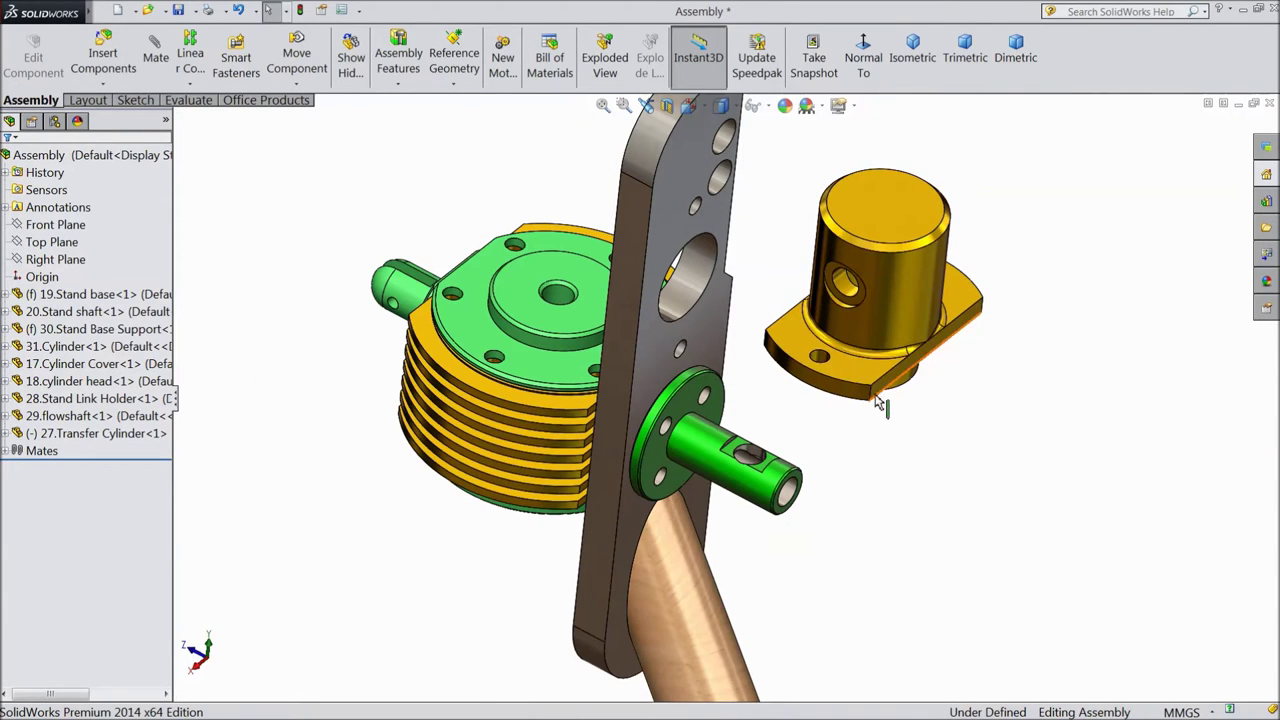
{"action": "left_click", "coordinate": [680, 275]}
{"action": "middle_click_drag", "start_coordinate": [806, 417], "coordinate": [797, 329]}
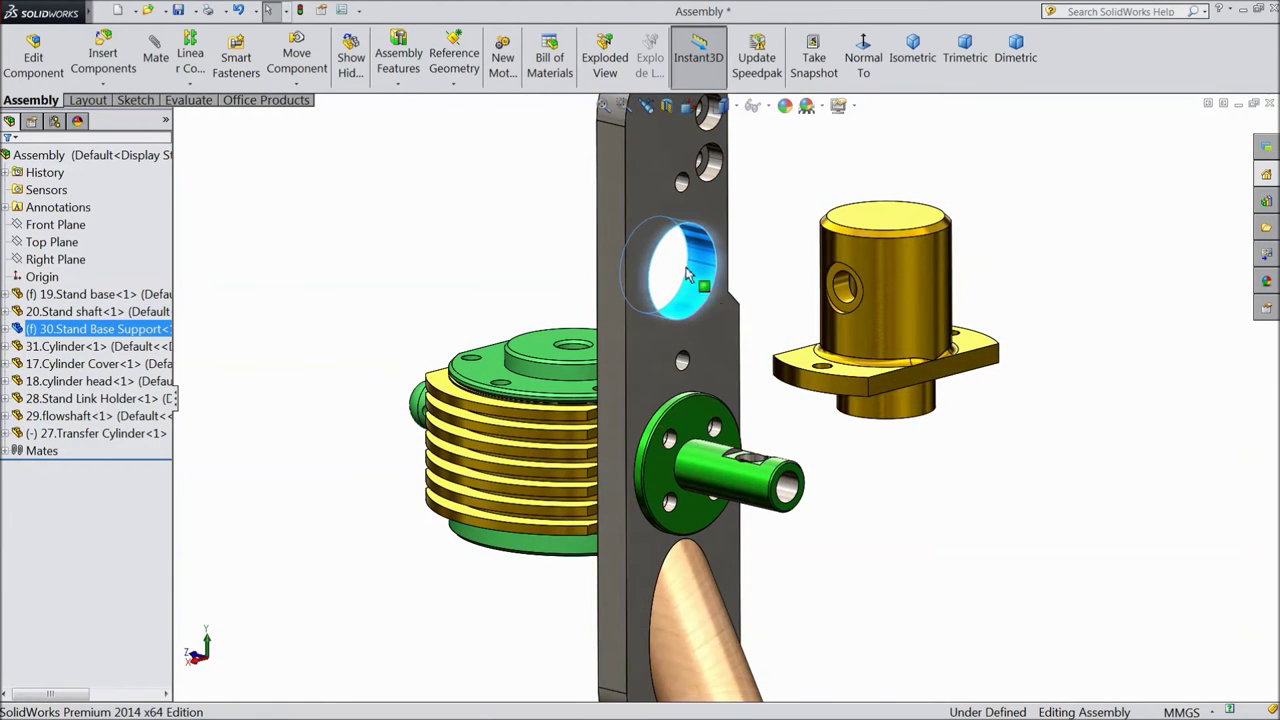
Mate the Transfer Cylinder bore concentric with the plate's large hole, flipped to the other side
{"action": "left_click", "coordinate": [155, 57]}
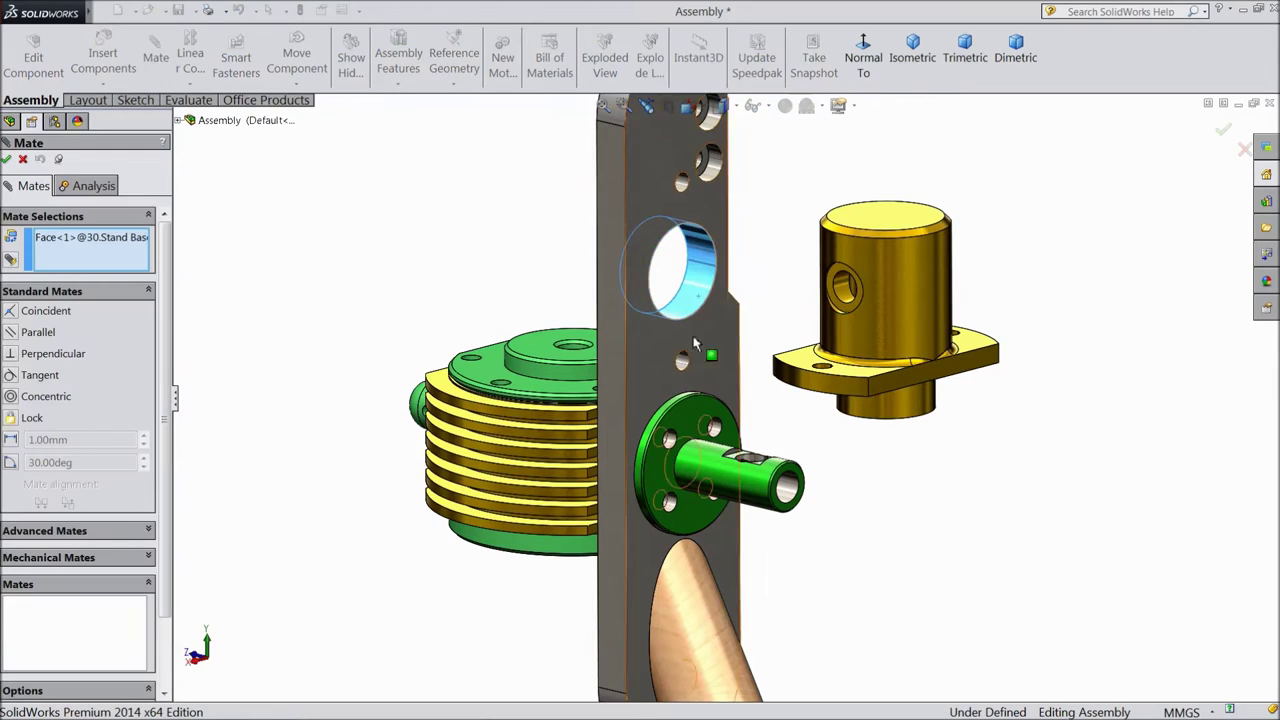
{"action": "left_click", "coordinate": [910, 410]}
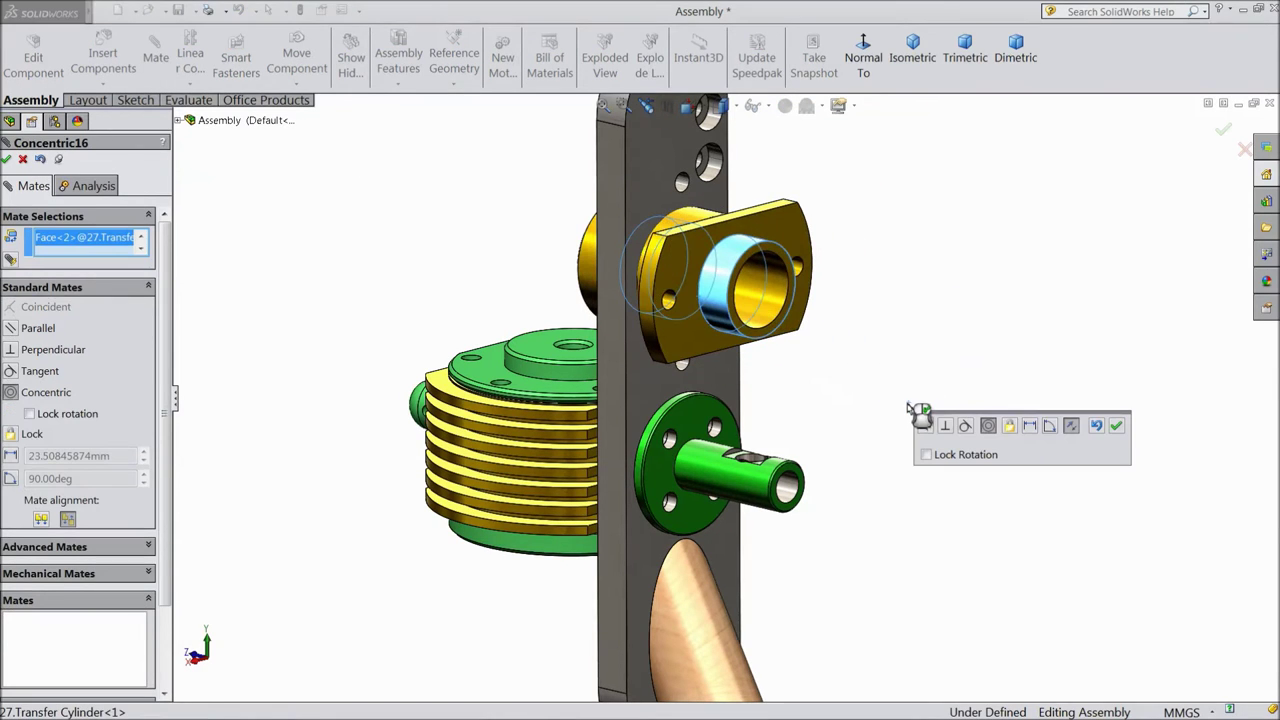
{"action": "left_click", "coordinate": [1071, 427]}
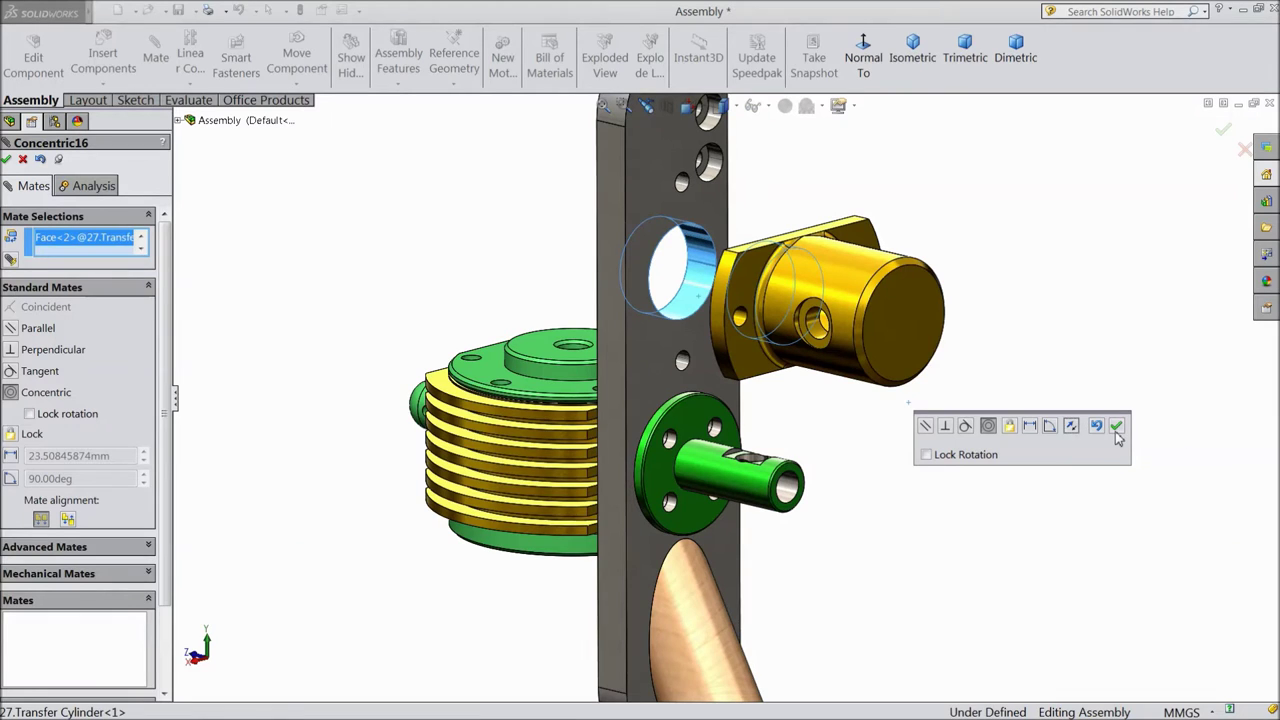
{"action": "left_click", "coordinate": [1117, 427]}
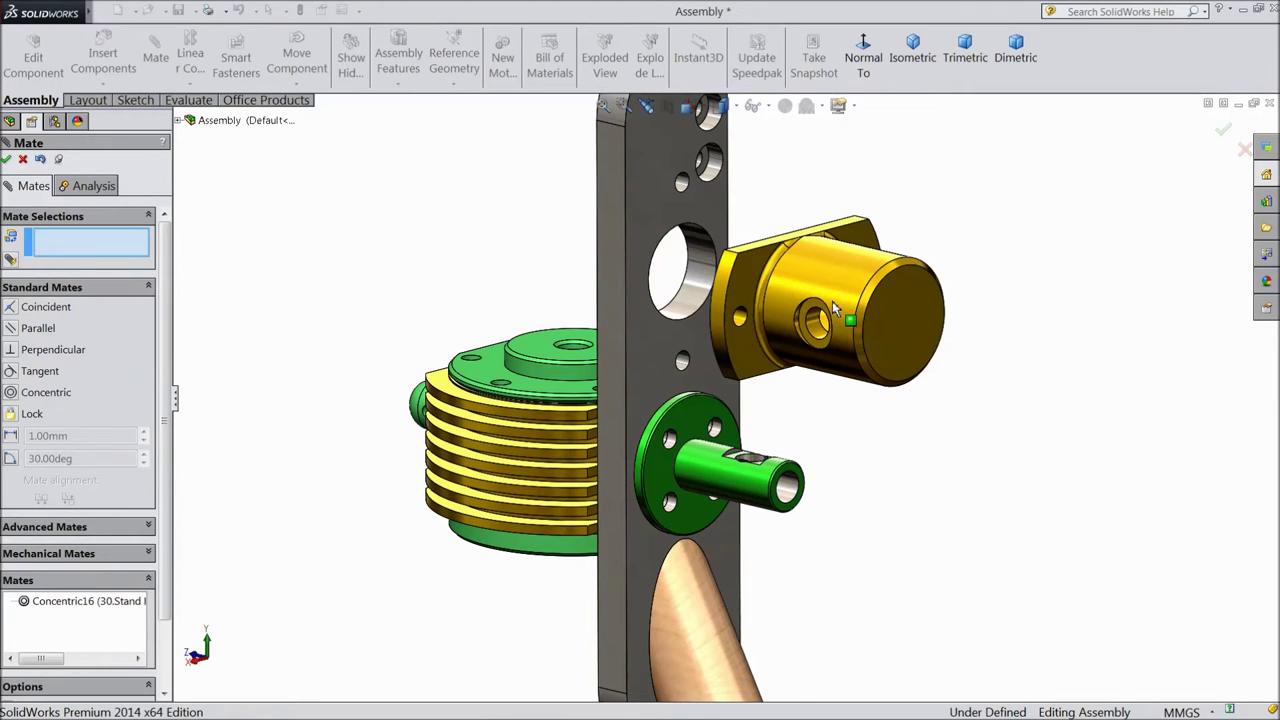
Align the flange's small bolt hole concentric with the plate's small hole
{"action": "left_click", "coordinate": [684, 185]}
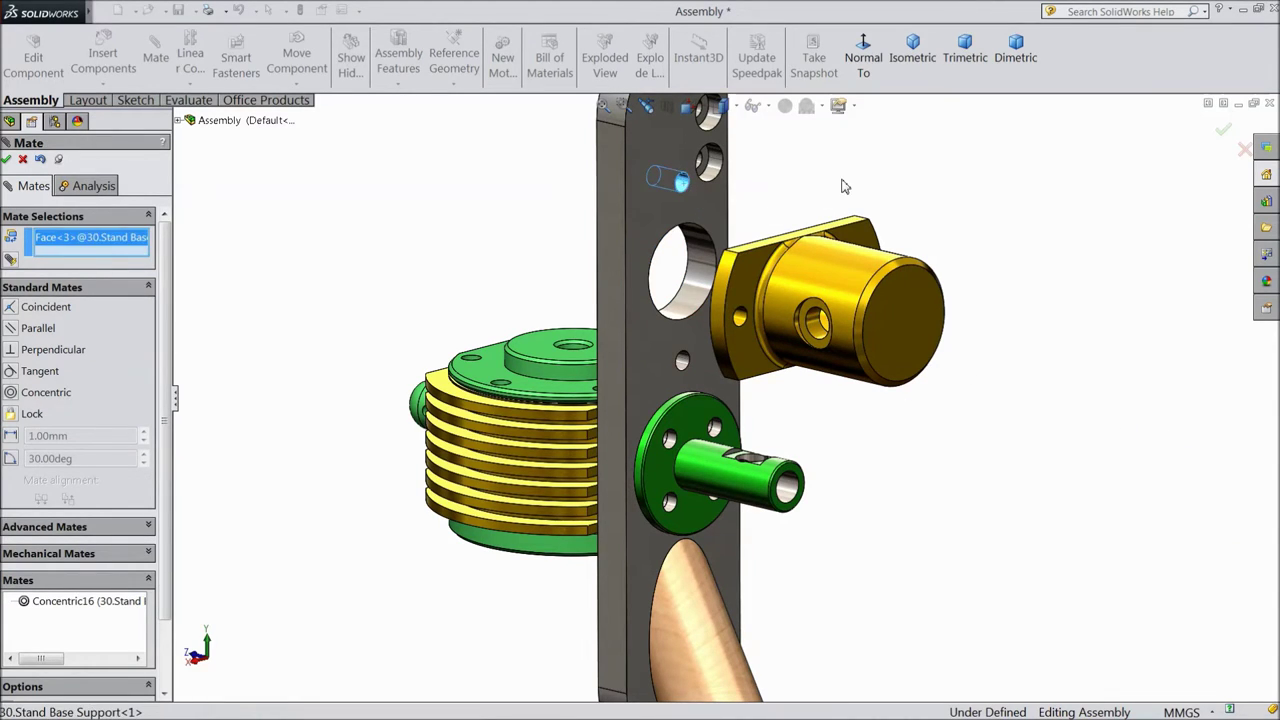
{"action": "middle_click_drag", "start_coordinate": [845, 186], "coordinate": [845, 318]}
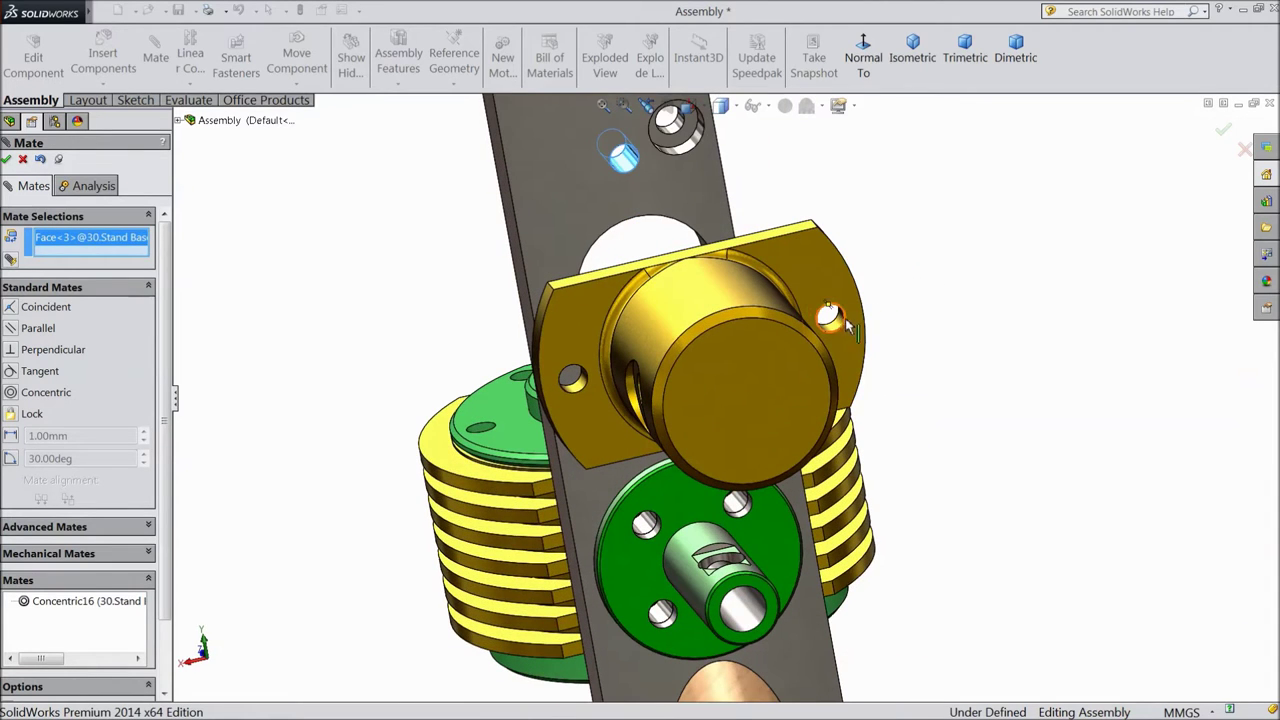
{"action": "left_click", "coordinate": [836, 320]}
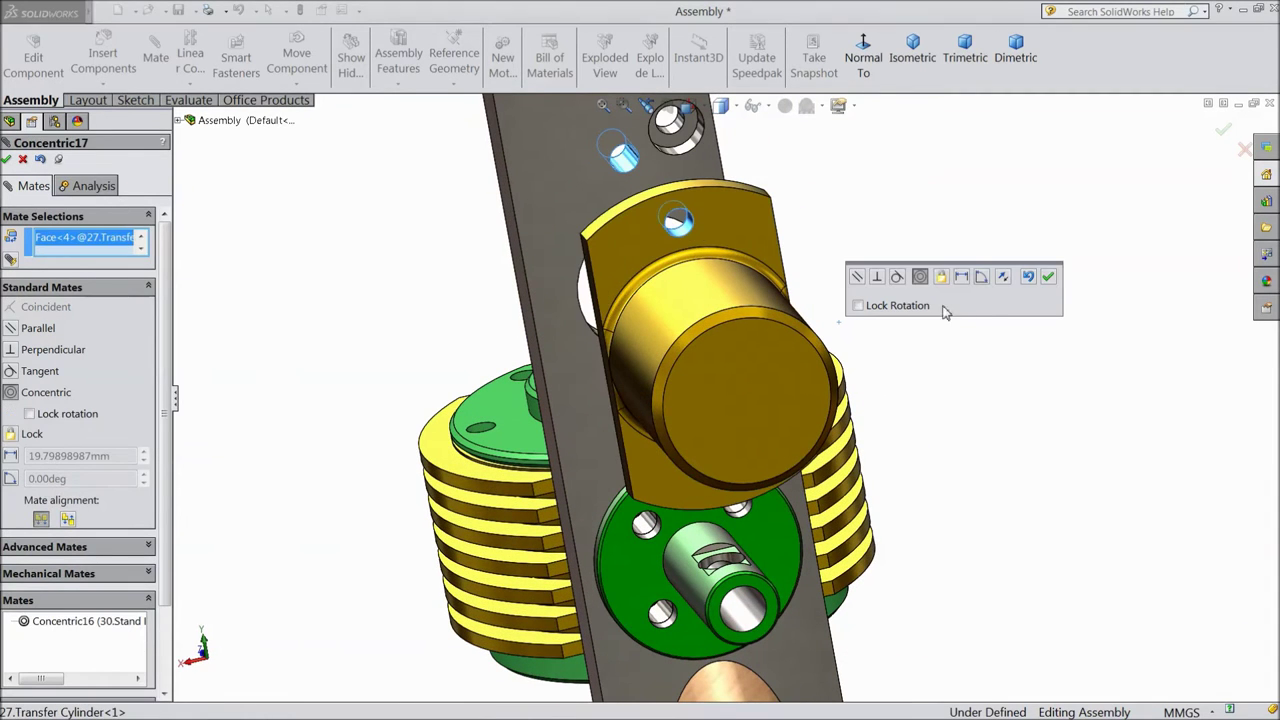
{"action": "left_click", "coordinate": [1048, 277]}
Make the Transfer Cylinder flange coincident with the plate's flat face
{"action": "scroll", "coordinate": [900, 320], "scroll_direction": "up", "scroll_amount": 3}
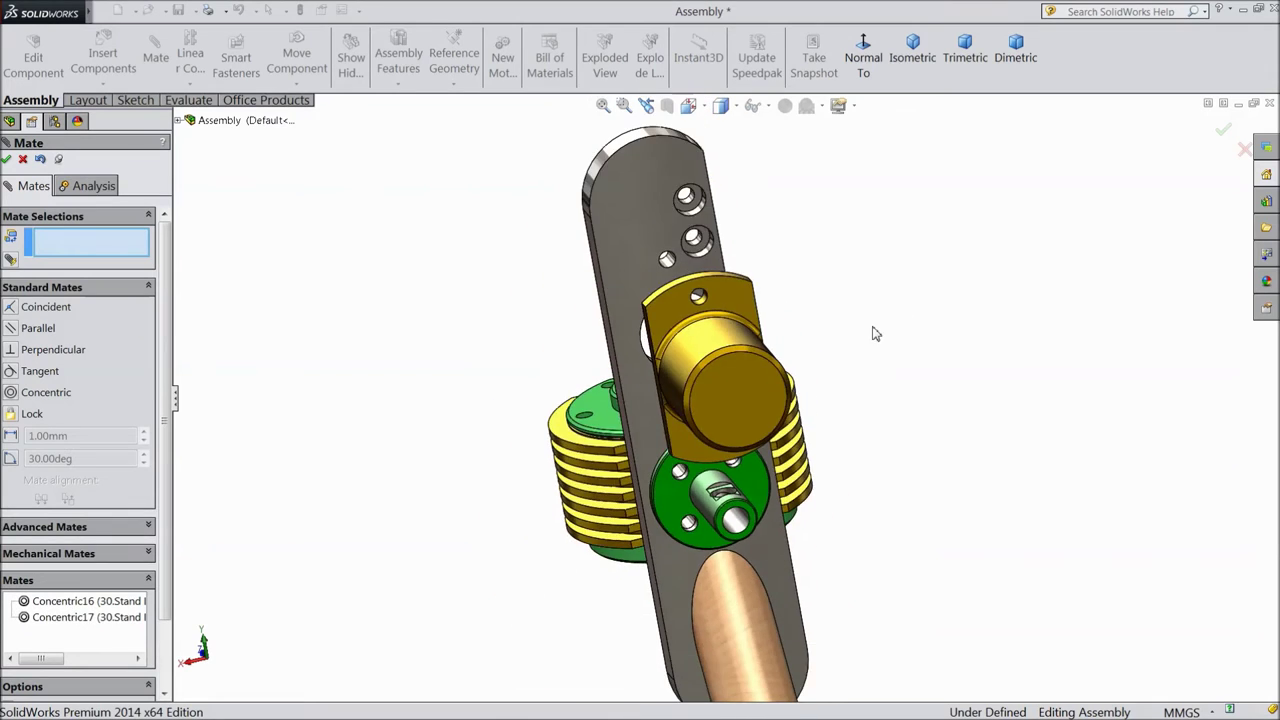
{"action": "middle_click_drag", "start_coordinate": [871, 334], "coordinate": [908, 328]}
{"action": "scroll", "coordinate": [640, 410], "scroll_direction": "down", "scroll_amount": 3}
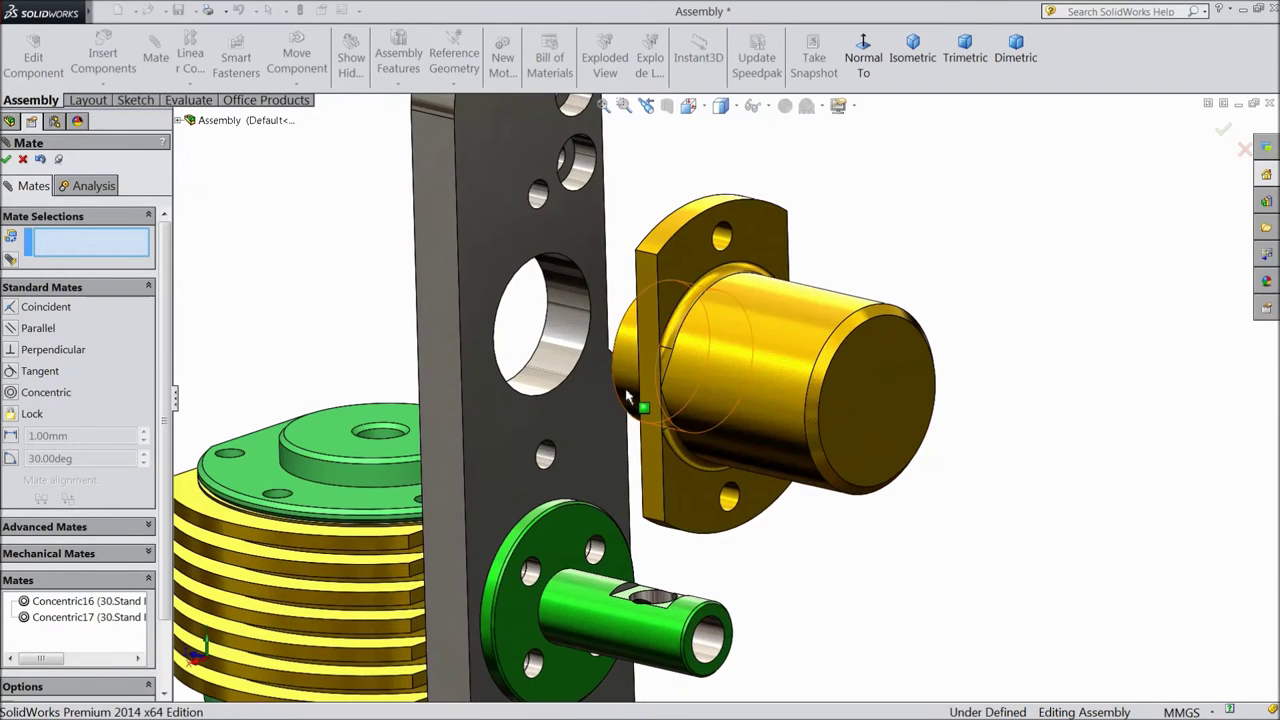
{"action": "left_click", "coordinate": [512, 430]}
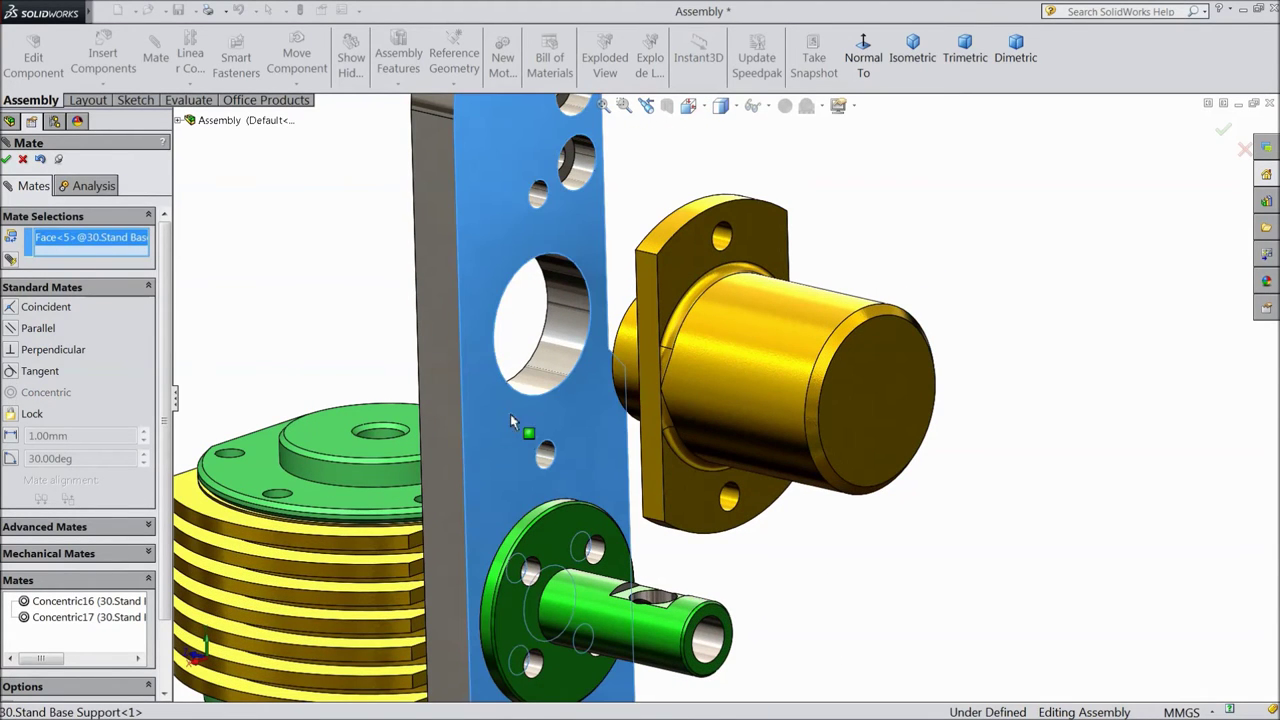
{"action": "middle_click_drag", "start_coordinate": [826, 263], "coordinate": [921, 290]}
{"action": "left_click", "coordinate": [812, 306]}
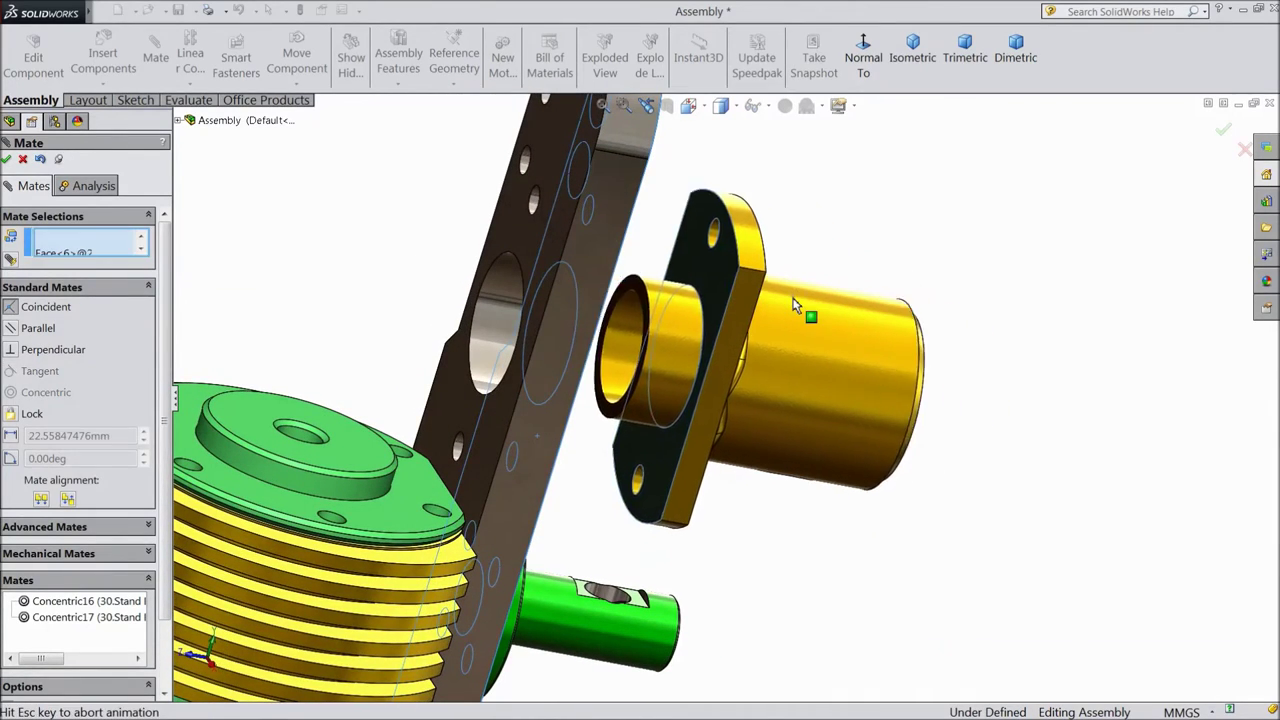
{"action": "left_click", "coordinate": [979, 252]}
Orbit to review the whole assembly and close the Mate manager
{"action": "middle_click_drag", "start_coordinate": [955, 310], "coordinate": [846, 309]}
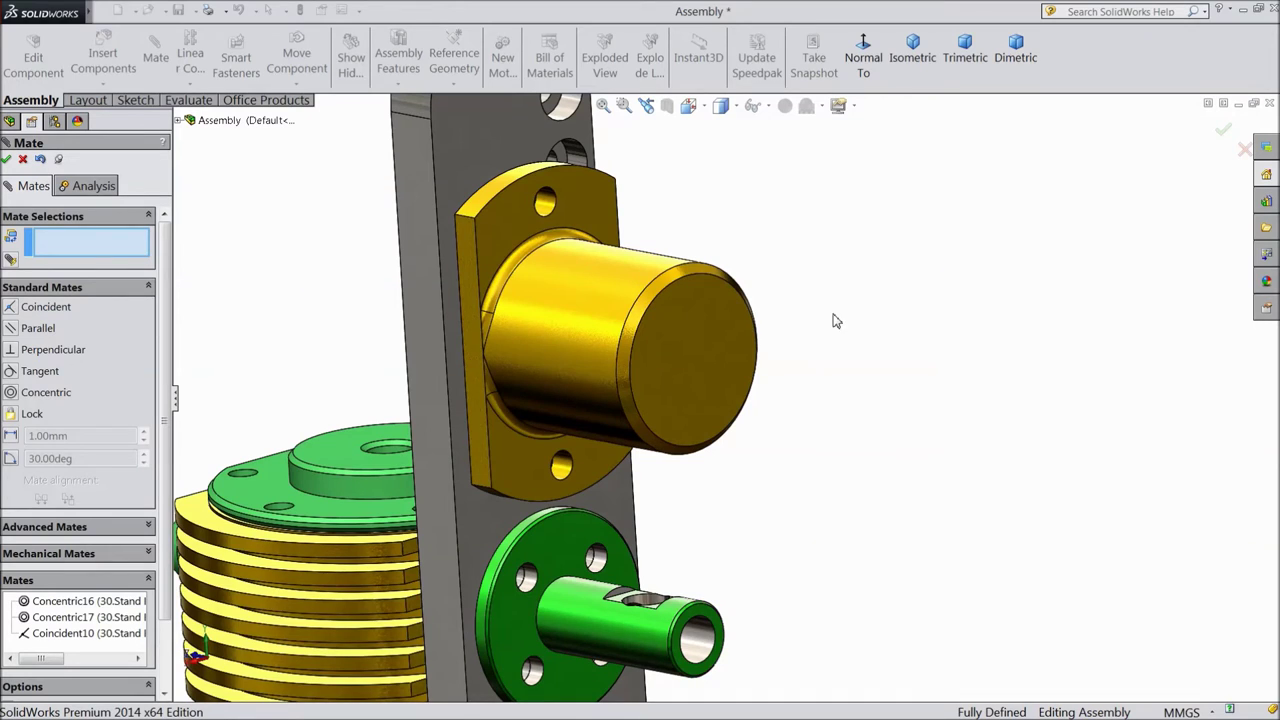
{"action": "scroll", "coordinate": [818, 331], "scroll_direction": "up", "scroll_amount": 4}
{"action": "middle_click_drag", "start_coordinate": [800, 363], "coordinate": [814, 332]}
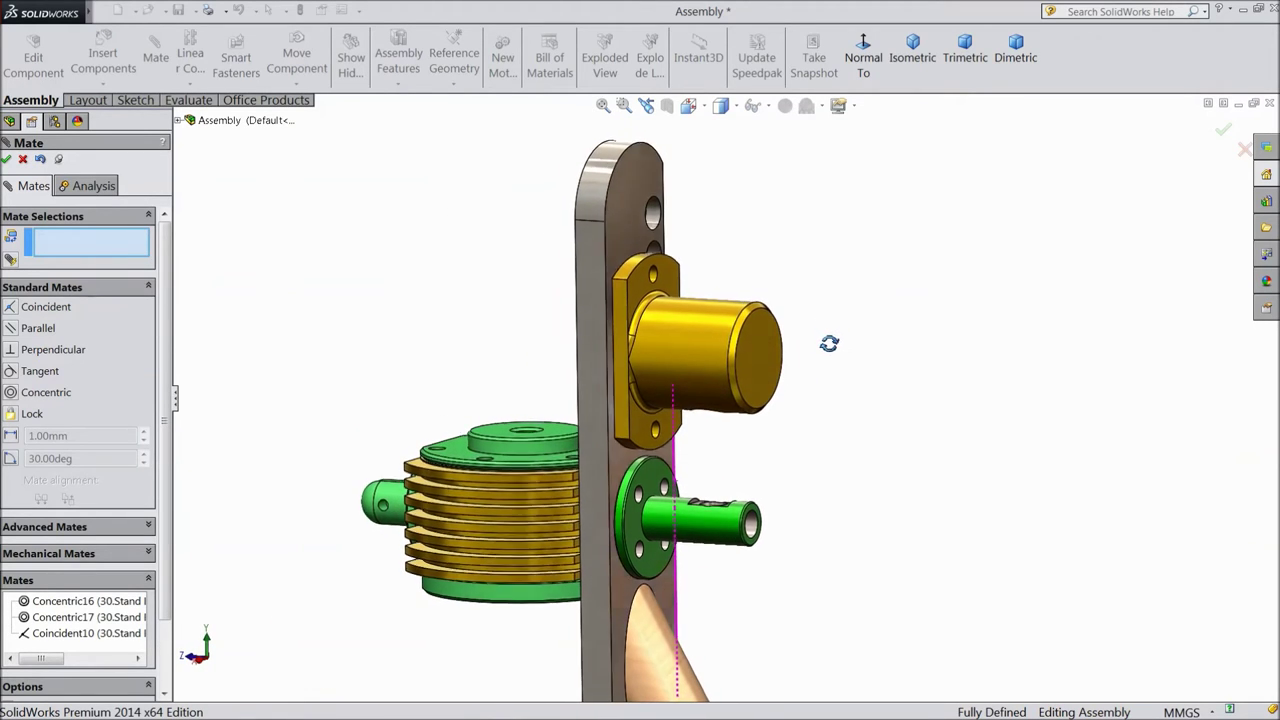
{"action": "middle_click_drag", "start_coordinate": [829, 343], "coordinate": [828, 351]}
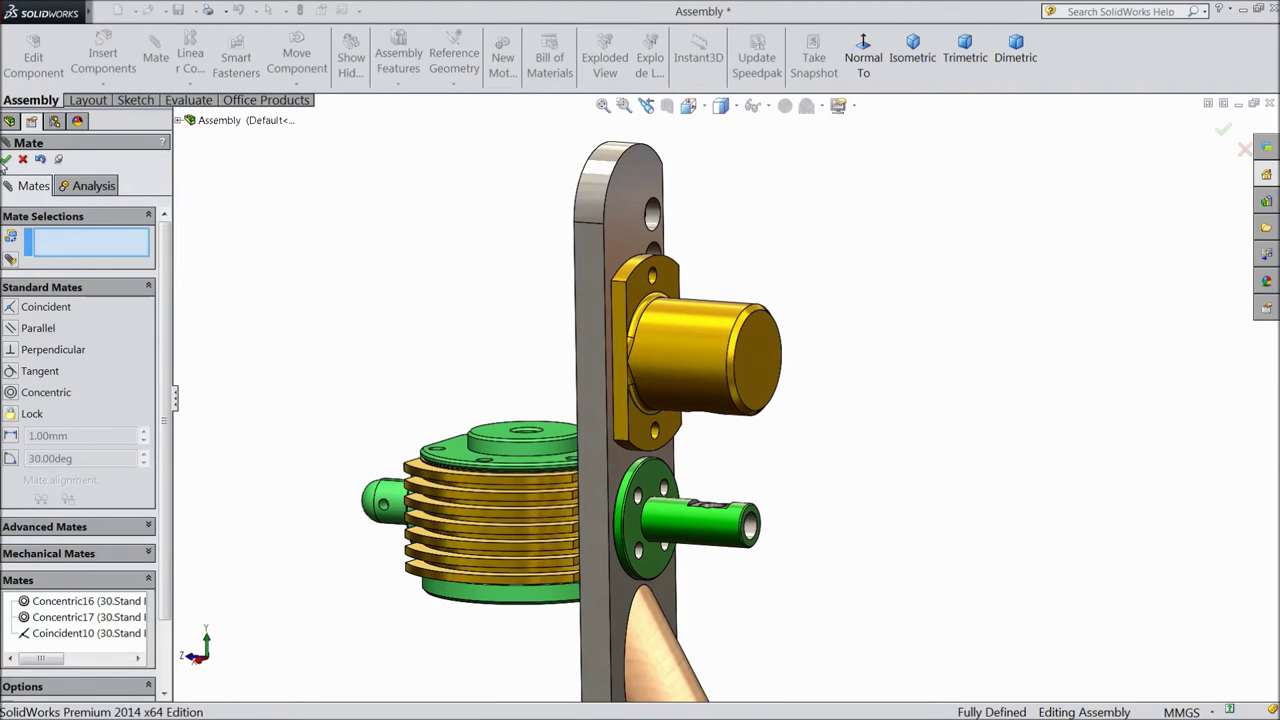
{"action": "left_click", "coordinate": [6, 160]}
Insert the 26.Support link part above the finned cylinder and orbit to inspect it
{"action": "left_click", "coordinate": [103, 58]}
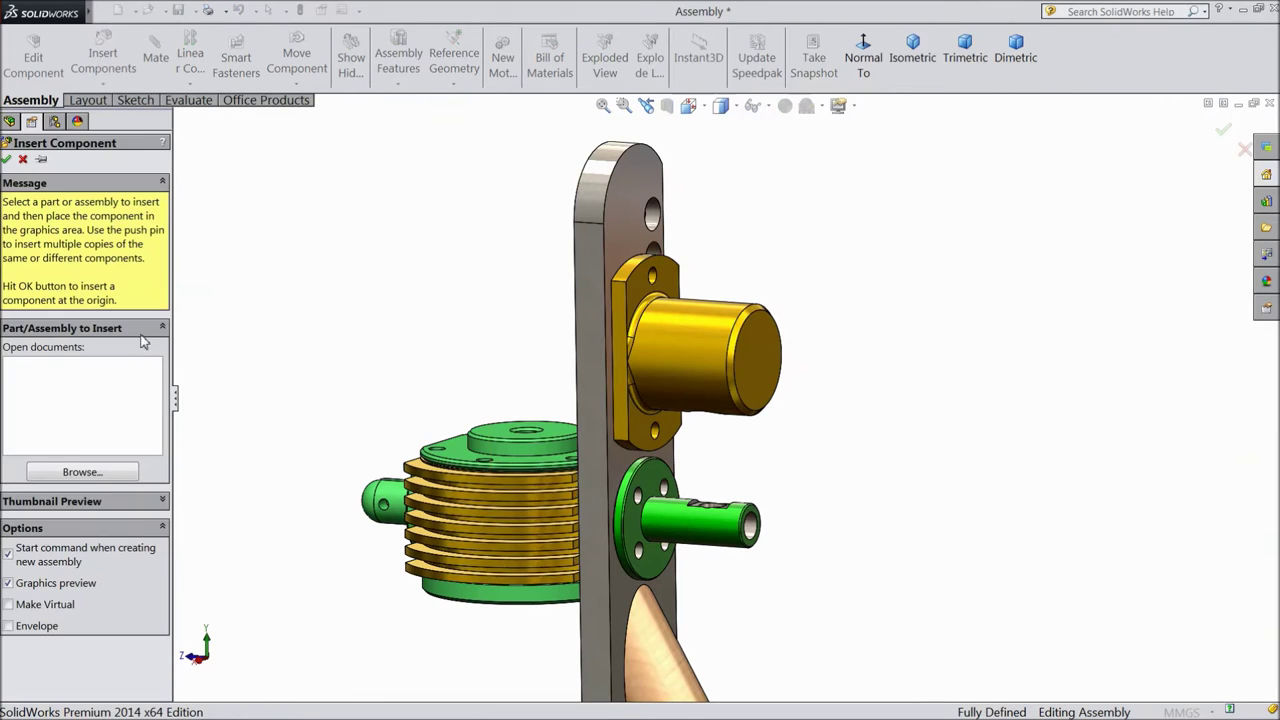
{"action": "left_click", "coordinate": [85, 472]}
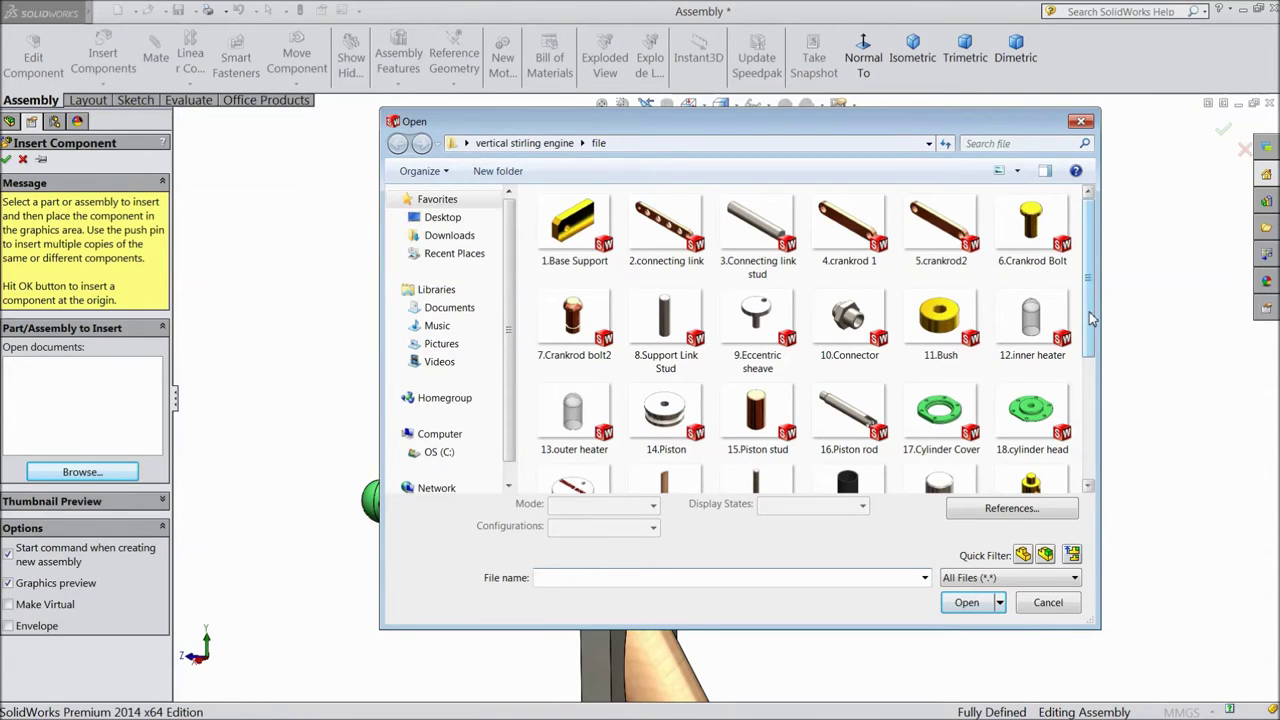
{"action": "left_click_drag", "start_coordinate": [1091, 318], "coordinate": [1091, 345]}
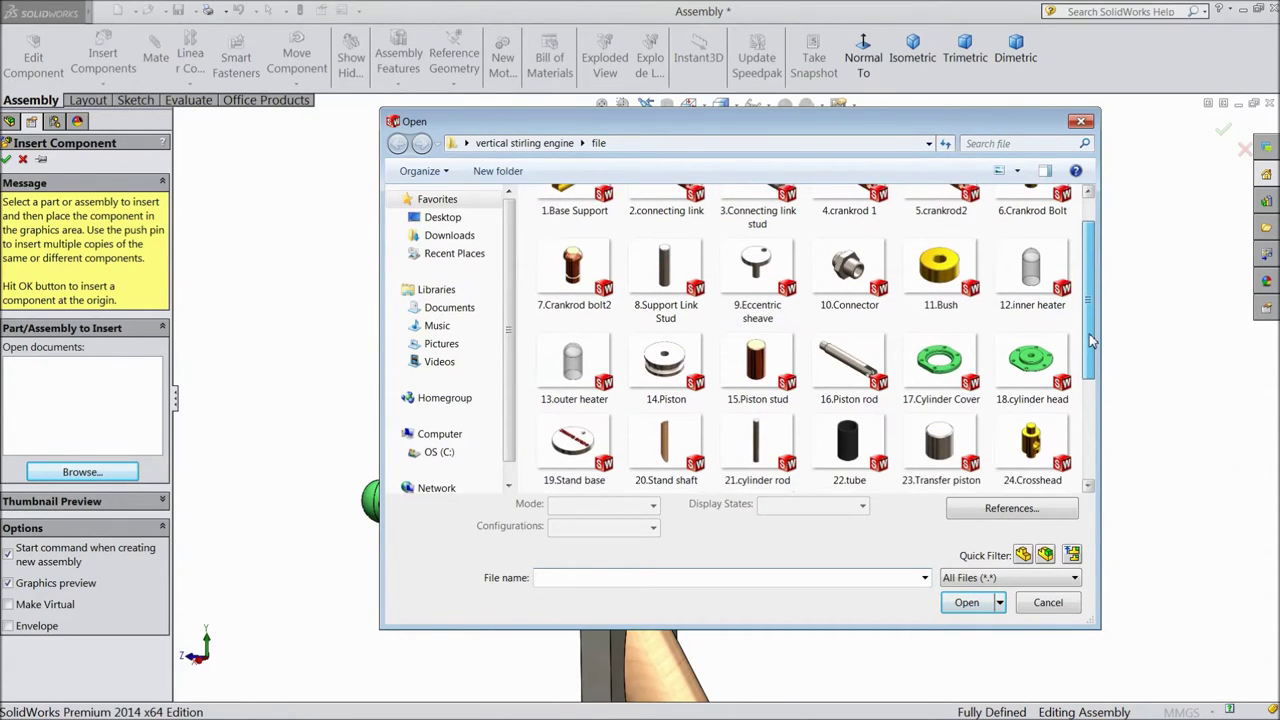
{"action": "left_click_drag", "start_coordinate": [1091, 345], "coordinate": [1080, 398]}
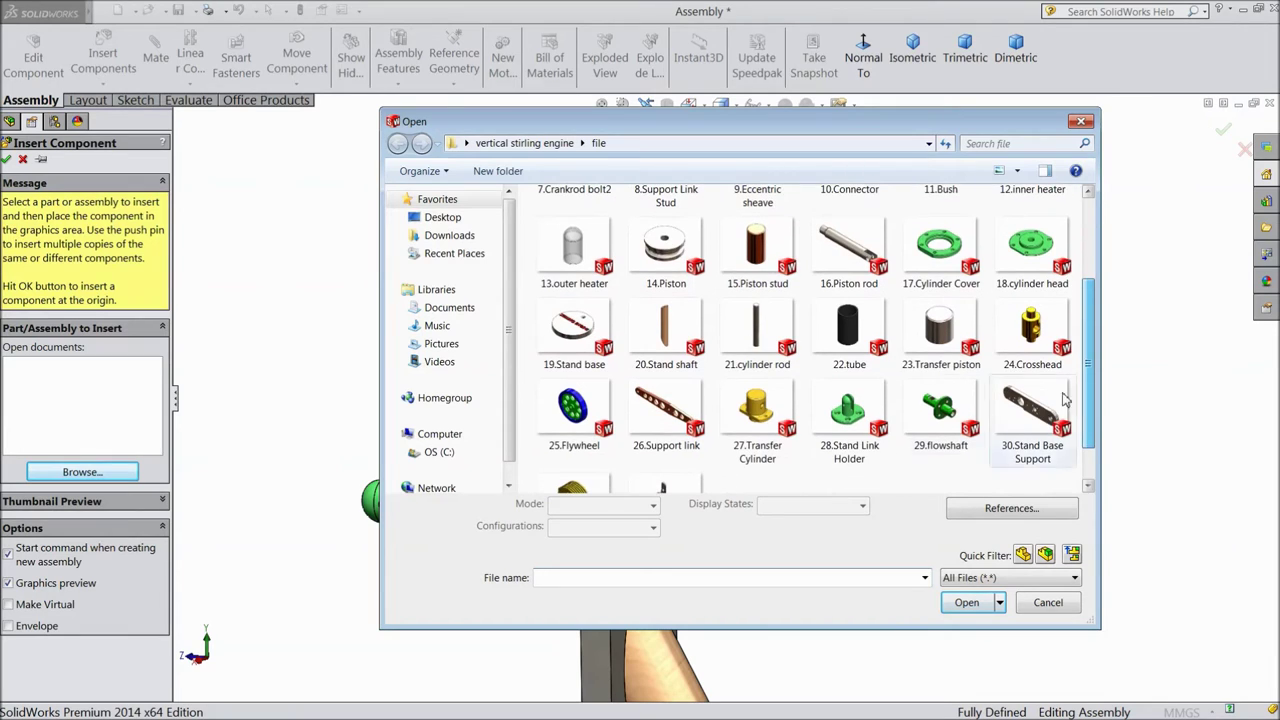
{"action": "left_click", "coordinate": [675, 420]}
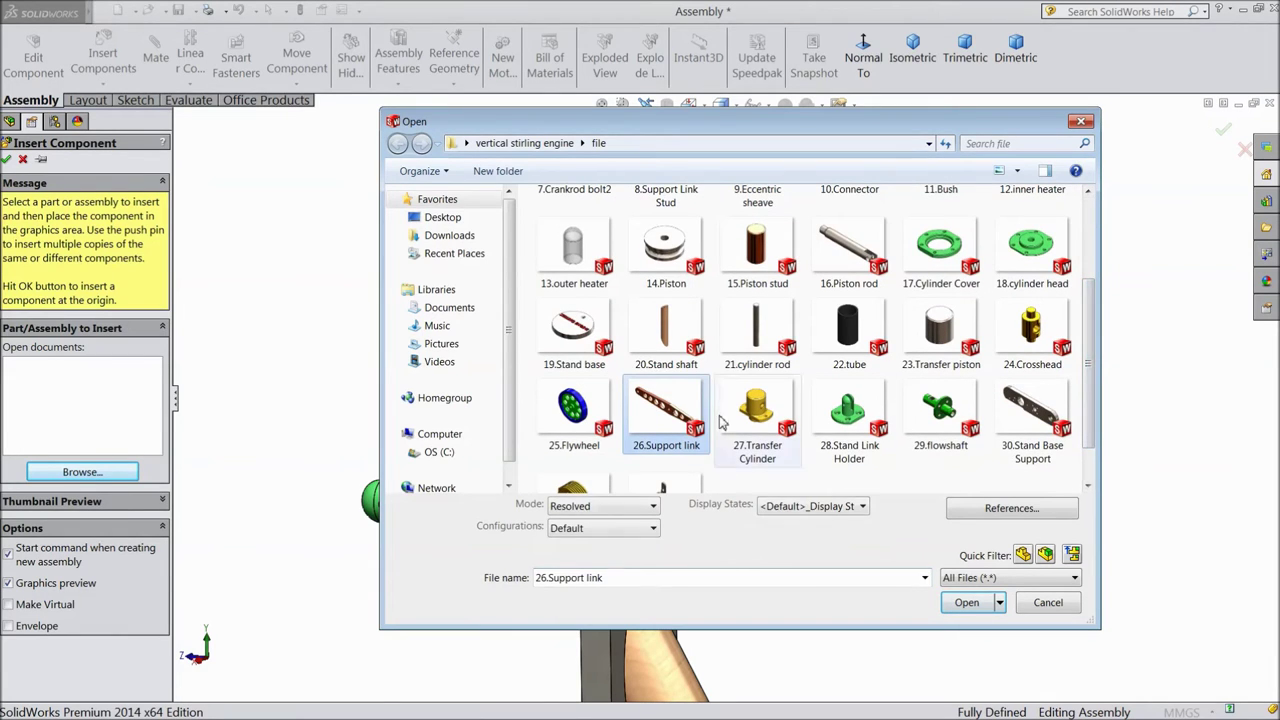
{"action": "left_click", "coordinate": [966, 602]}
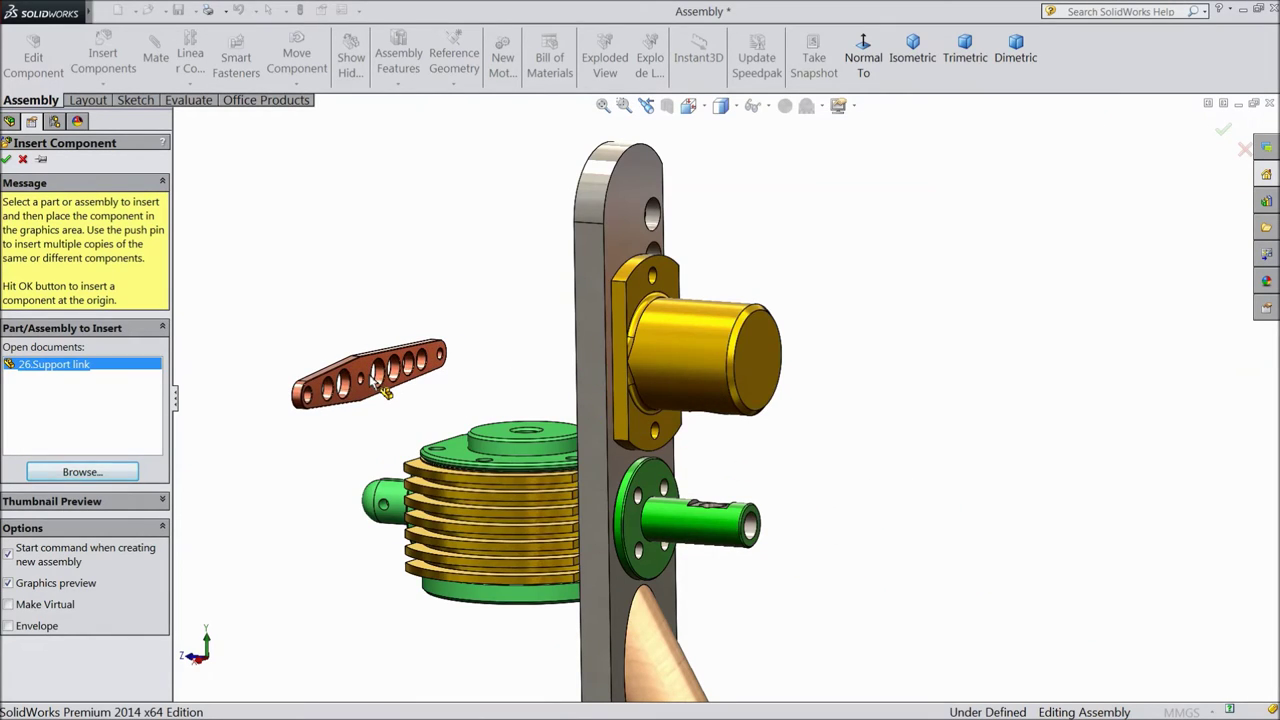
{"action": "left_click", "coordinate": [398, 395]}
{"action": "middle_click_drag", "start_coordinate": [398, 395], "coordinate": [564, 395]}
{"action": "scroll", "coordinate": [519, 422], "scroll_direction": "up", "scroll_amount": 3}
{"action": "scroll", "coordinate": [570, 420], "scroll_direction": "down", "scroll_amount": 3}
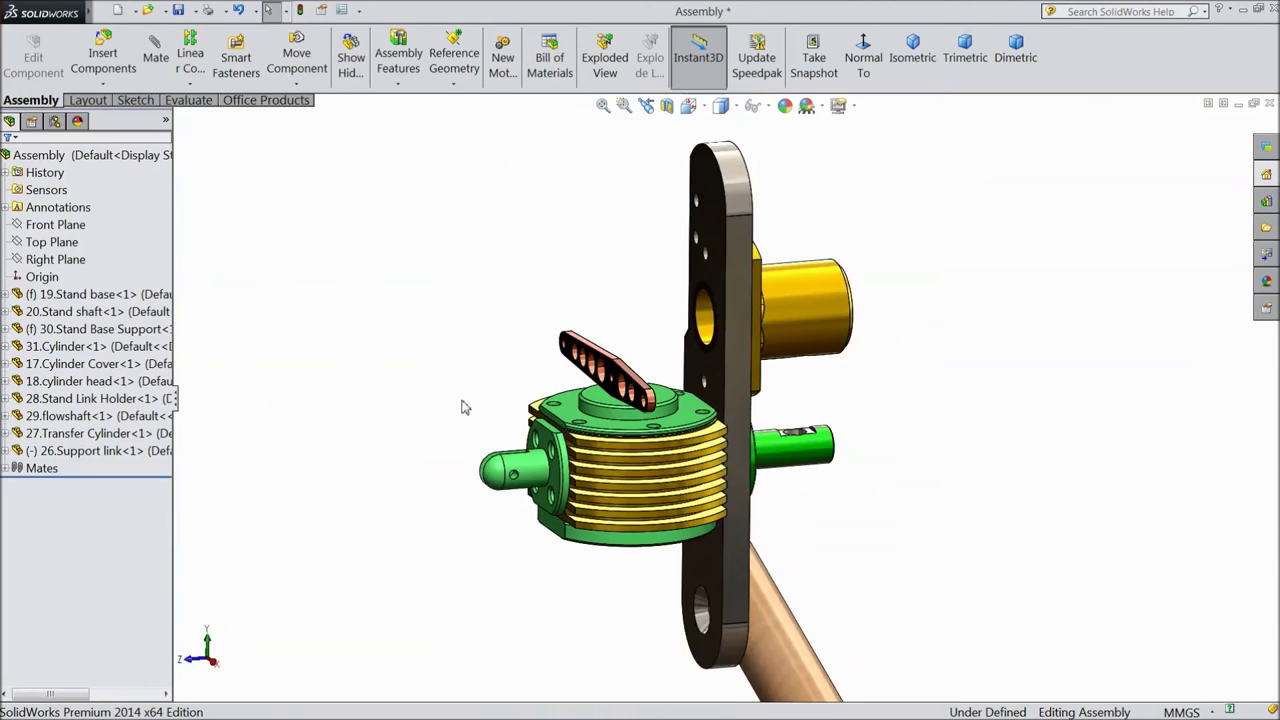
{"action": "middle_click_drag", "start_coordinate": [463, 406], "coordinate": [495, 396]}
Mate the support link's end hole concentric to the Stand Link Holder's shaft
{"action": "scroll", "coordinate": [643, 404], "scroll_direction": "up", "scroll_amount": 2}
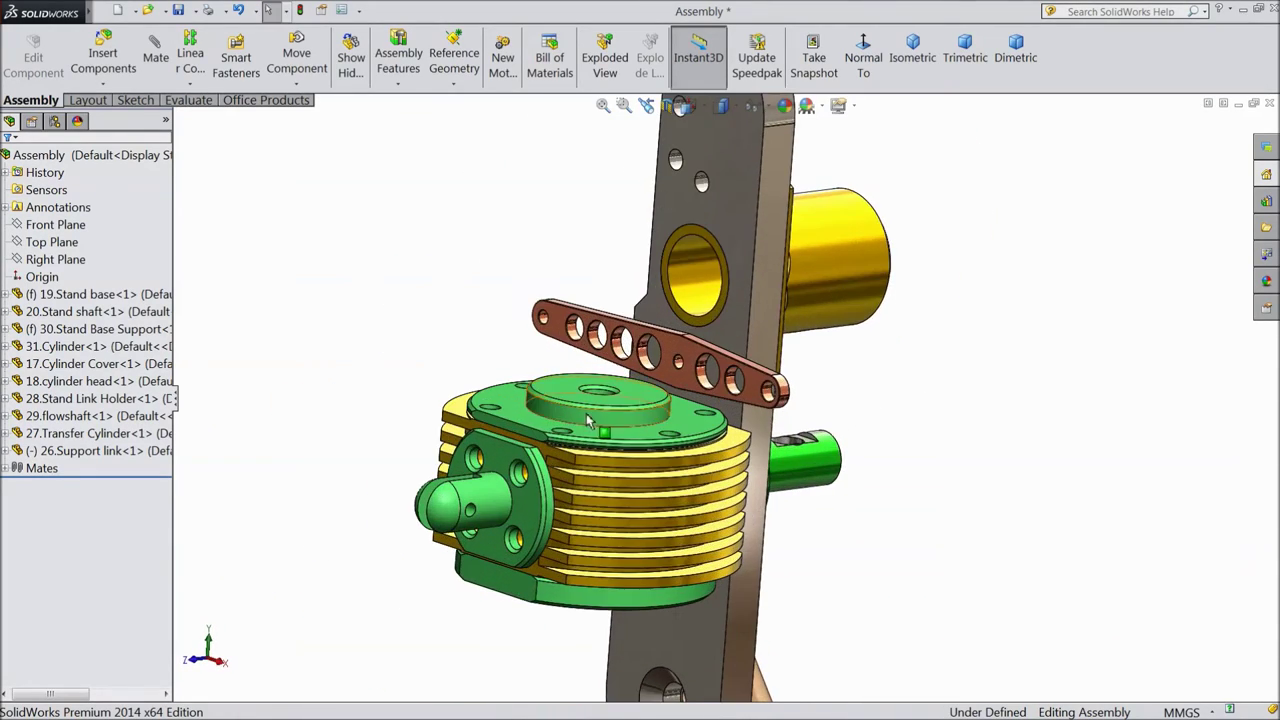
{"action": "left_click", "coordinate": [472, 516]}
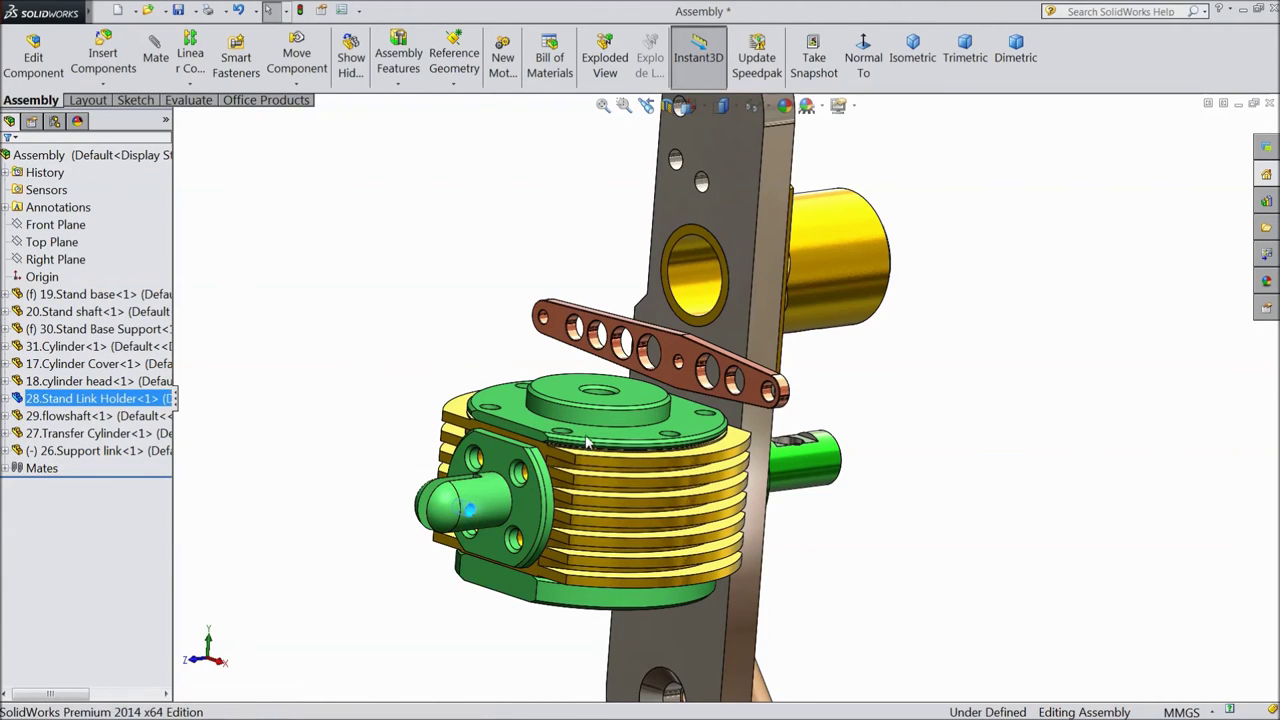
{"action": "key", "text": "m"}
{"action": "scroll", "coordinate": [517, 405], "scroll_direction": "up", "scroll_amount": 1}
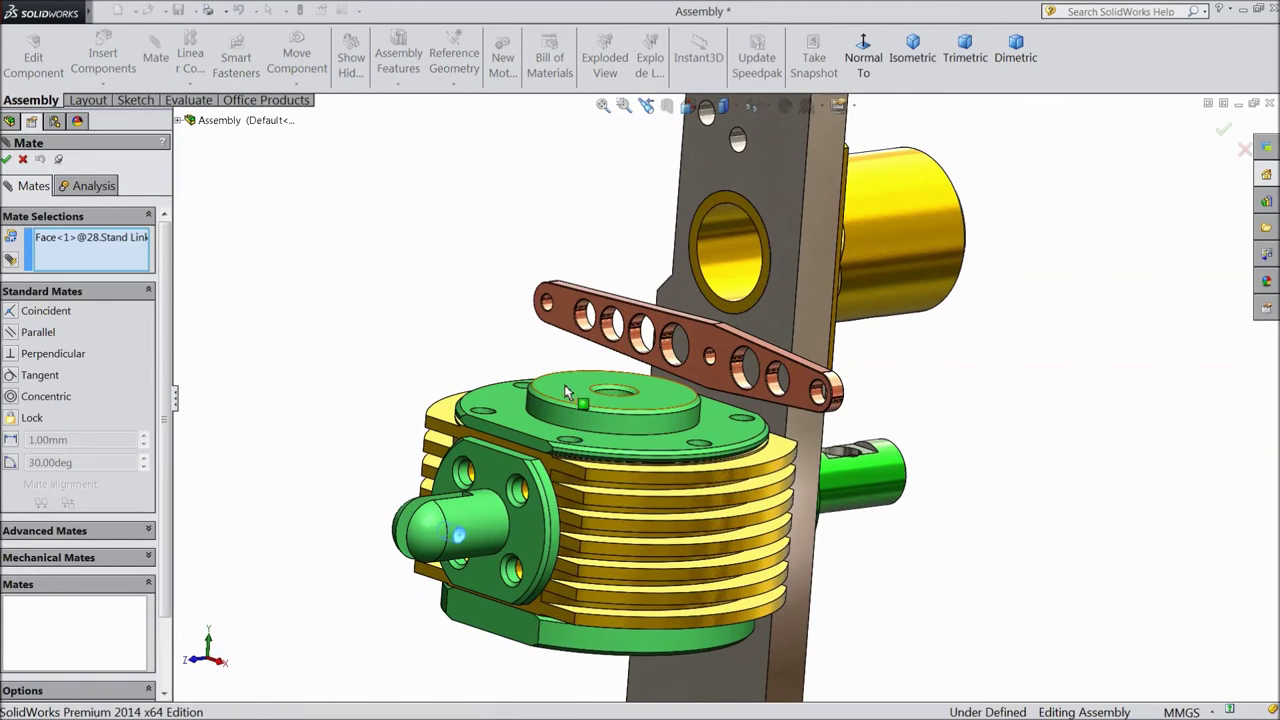
{"action": "left_click", "coordinate": [549, 309]}
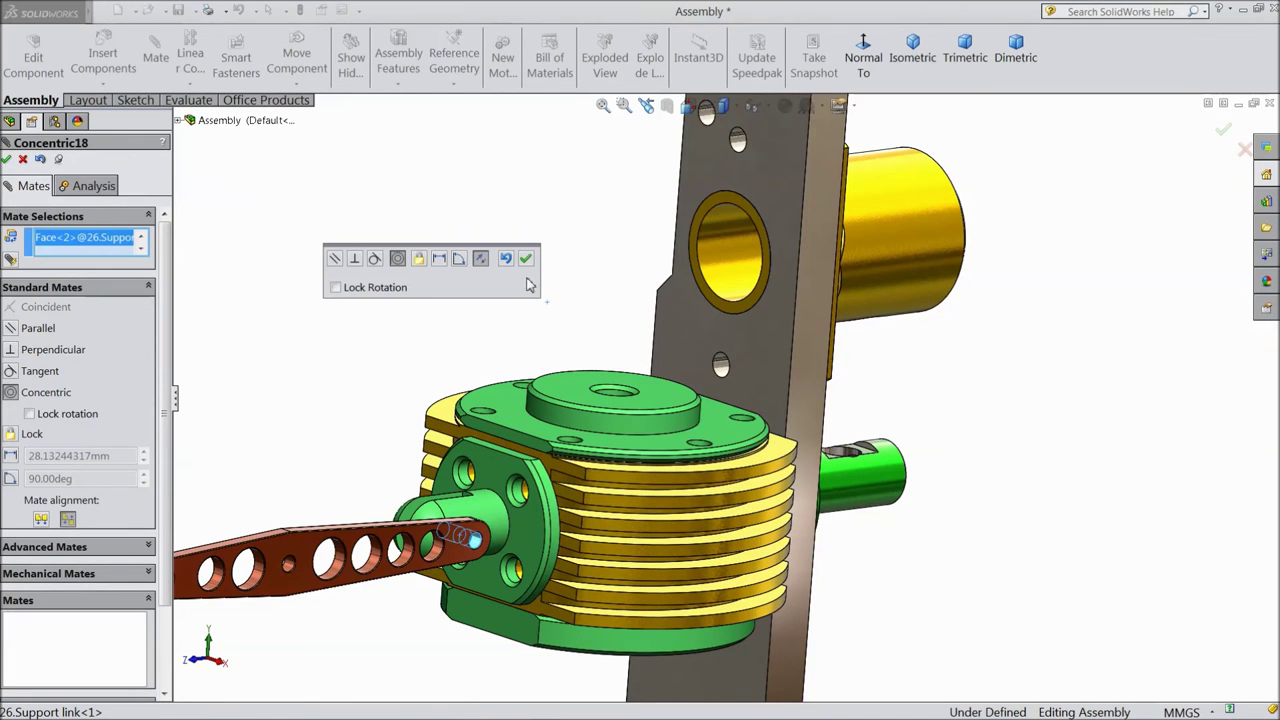
{"action": "left_click", "coordinate": [526, 259]}
Add a coincident mate setting the link's flat side flush against the shaft's flat face
{"action": "scroll", "coordinate": [516, 543], "scroll_direction": "up", "scroll_amount": 2}
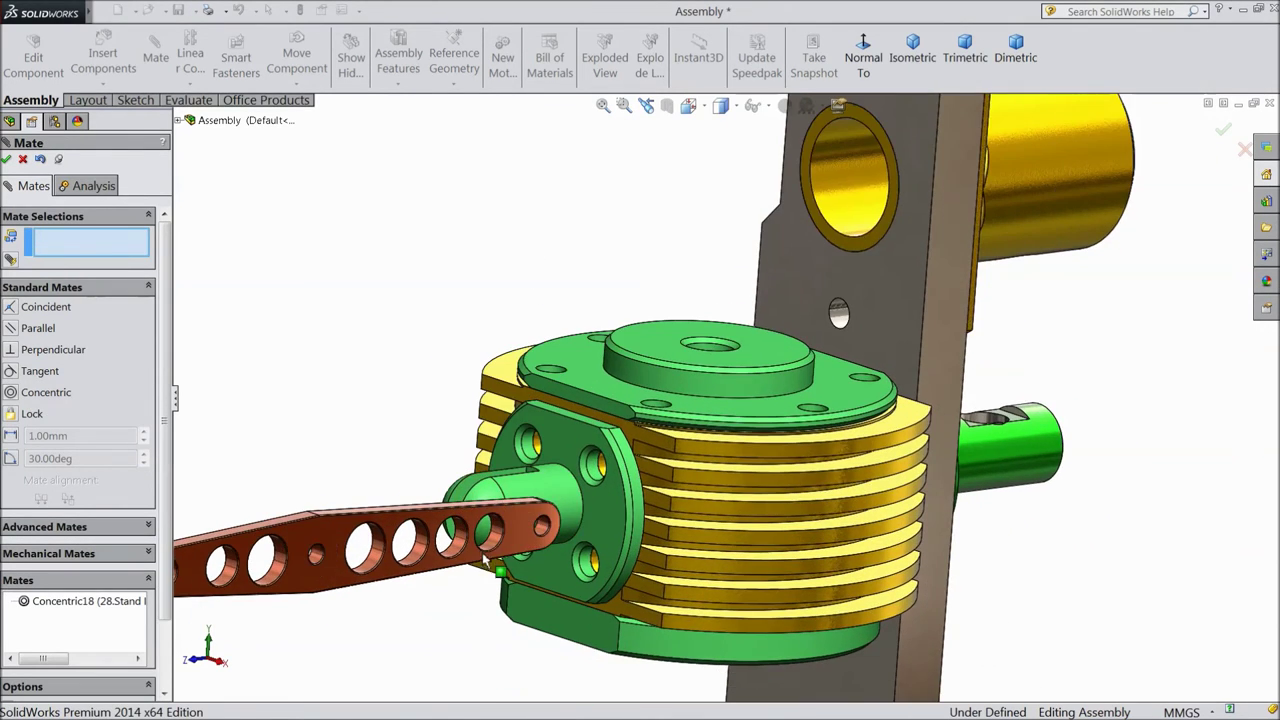
{"action": "scroll", "coordinate": [516, 543], "scroll_direction": "up", "scroll_amount": 2}
{"action": "left_click", "coordinate": [576, 490]}
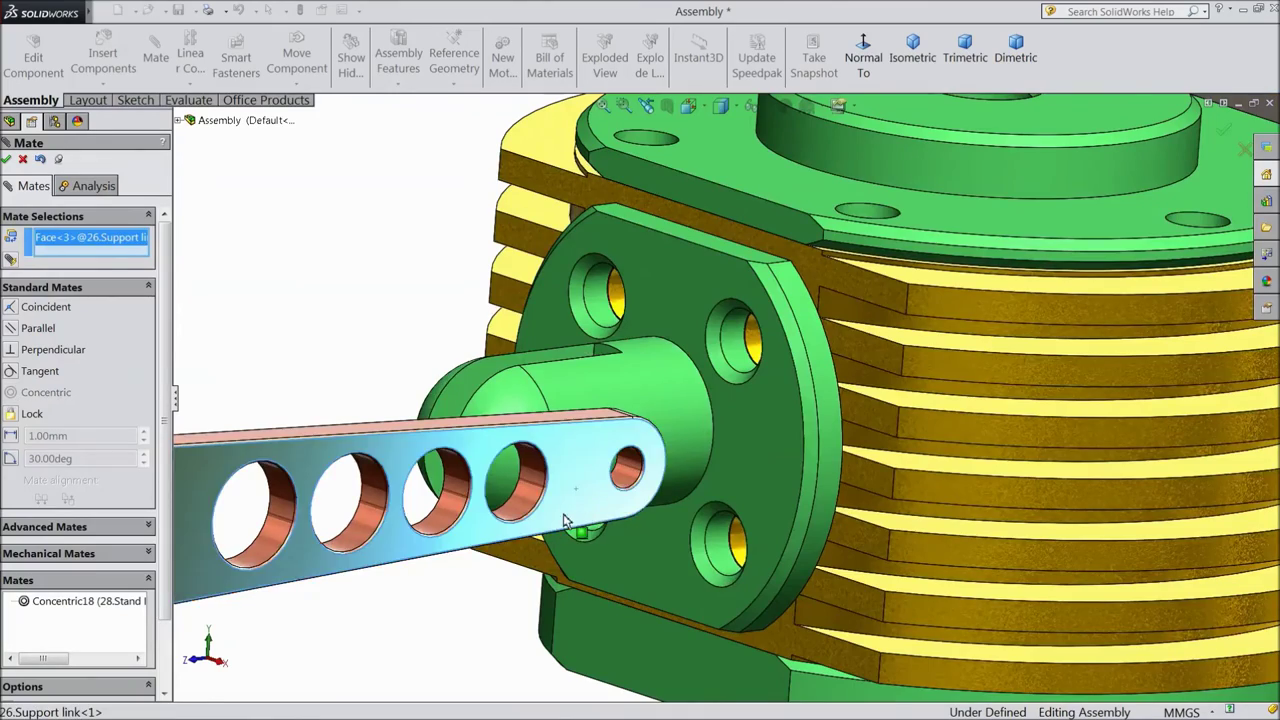
{"action": "scroll", "coordinate": [480, 407], "scroll_direction": "down", "scroll_amount": 1}
{"action": "middle_click_drag", "start_coordinate": [480, 407], "coordinate": [560, 501]}
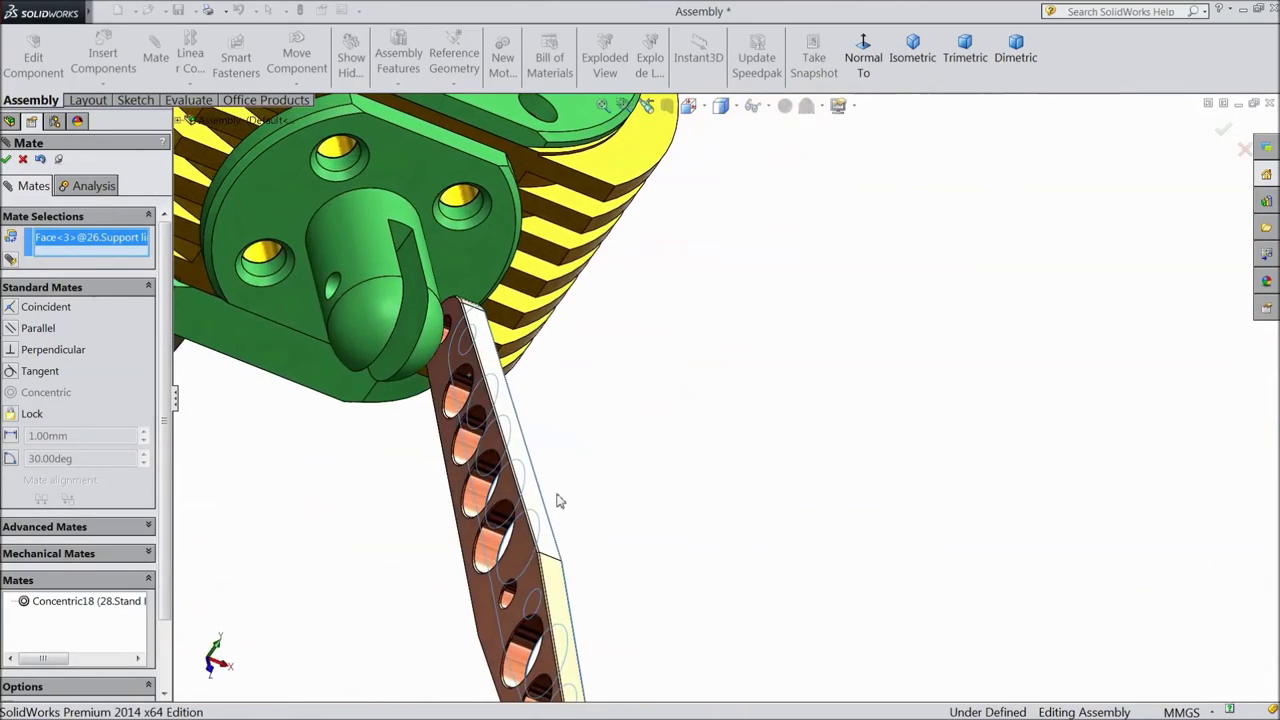
{"action": "left_click", "coordinate": [410, 342]}
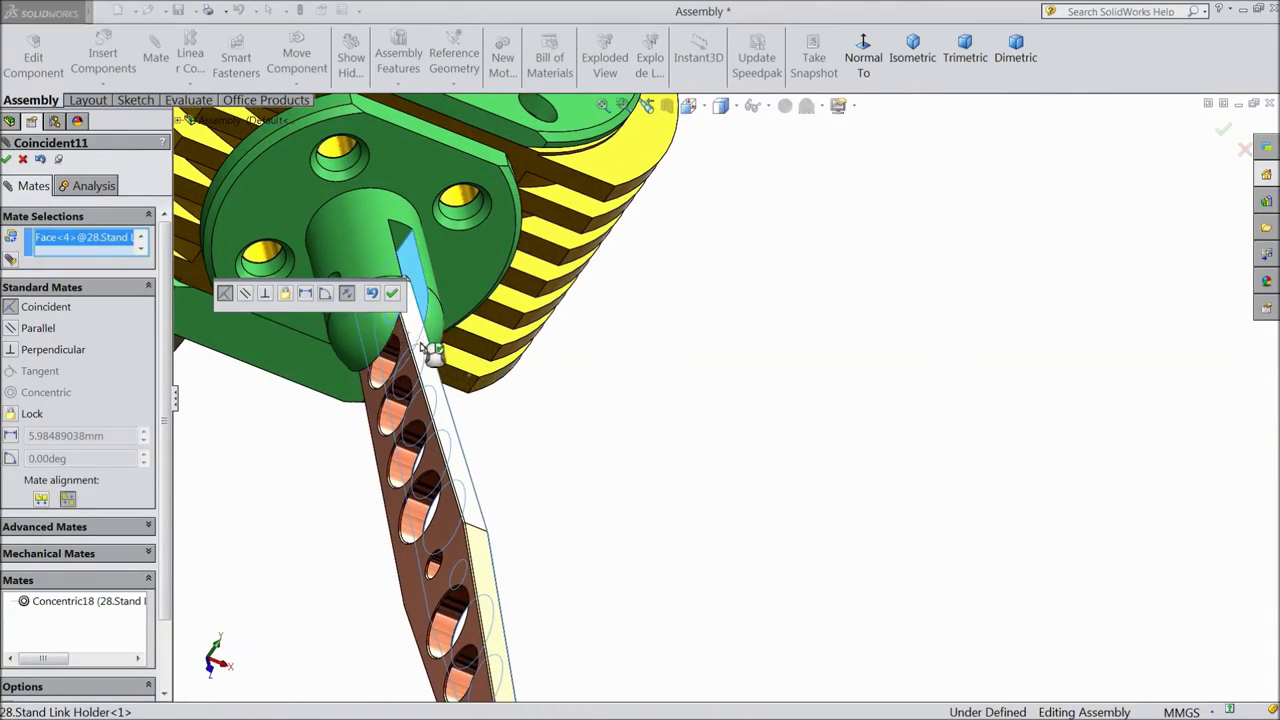
{"action": "left_click", "coordinate": [392, 293]}
Swing the support link upright about its pin and close the Mate PropertyManager
{"action": "middle_click_drag", "start_coordinate": [410, 322], "coordinate": [492, 457]}
{"action": "scroll", "coordinate": [492, 457], "scroll_direction": "up", "scroll_amount": 2}
{"action": "scroll", "coordinate": [484, 466], "scroll_direction": "up", "scroll_amount": 2}
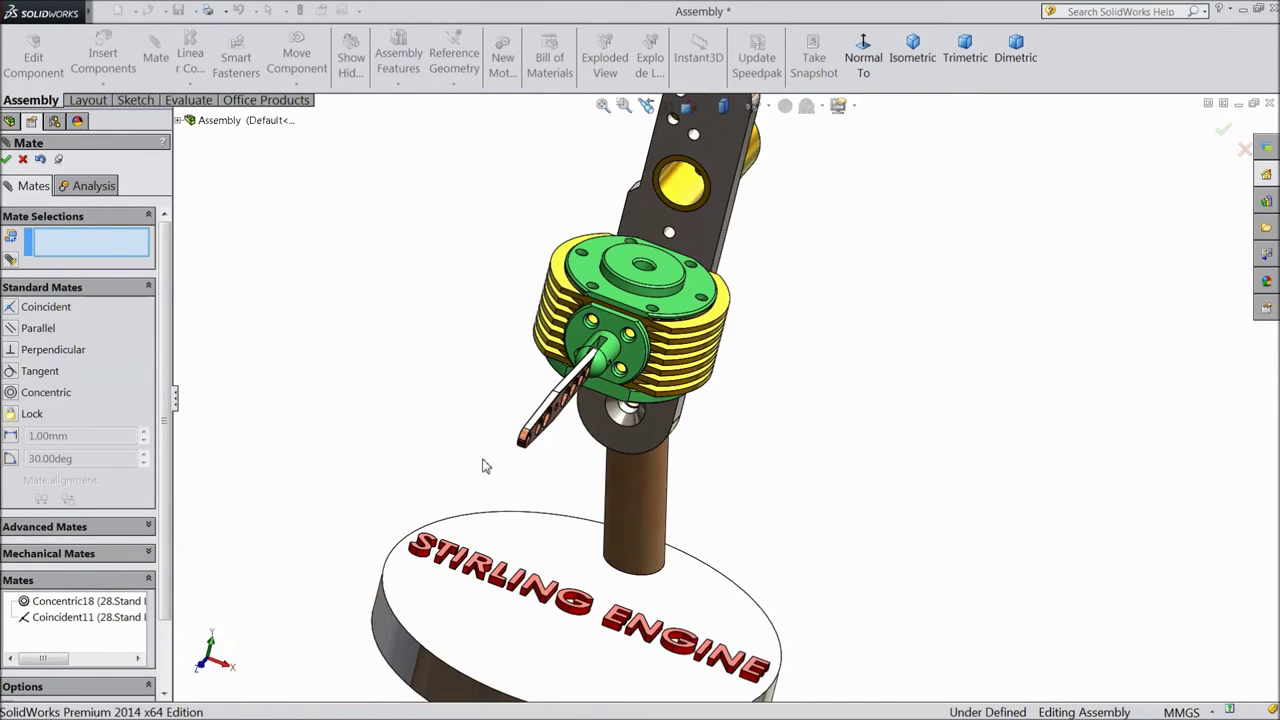
{"action": "middle_click_drag", "start_coordinate": [650, 502], "coordinate": [563, 443]}
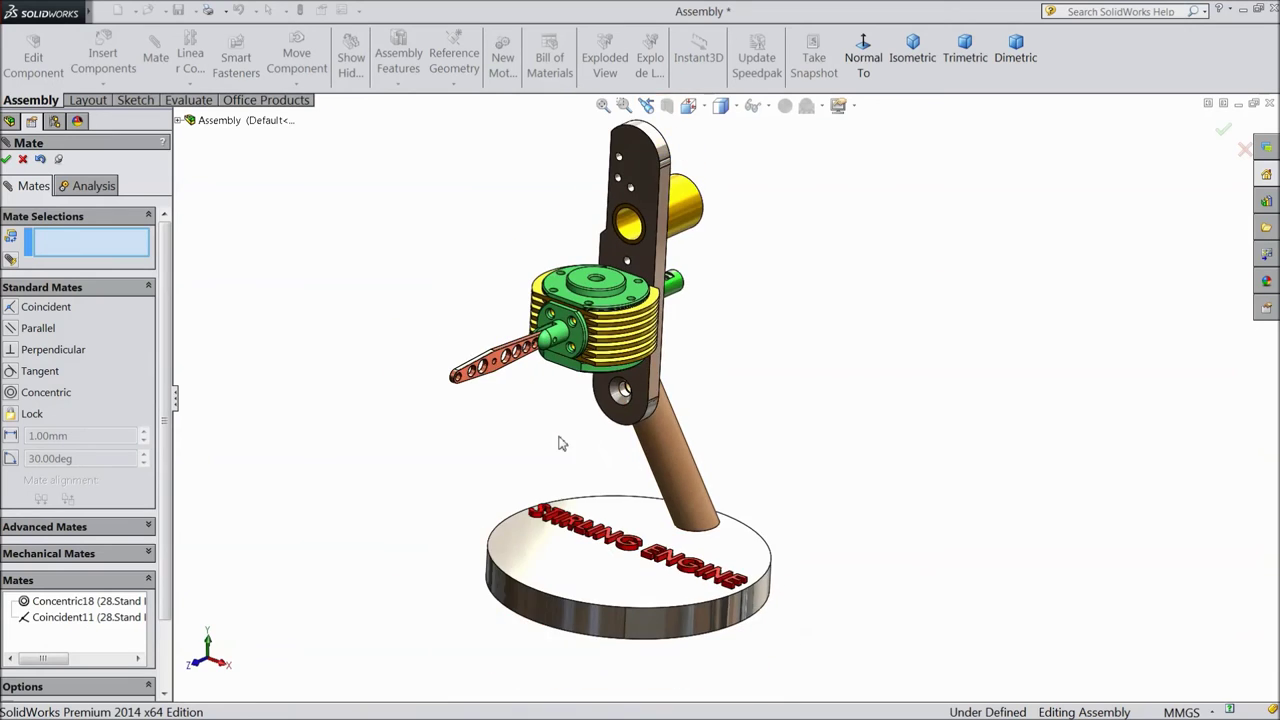
{"action": "scroll", "coordinate": [632, 307], "scroll_direction": "down", "scroll_amount": 3}
{"action": "scroll", "coordinate": [628, 309], "scroll_direction": "down", "scroll_amount": 2}
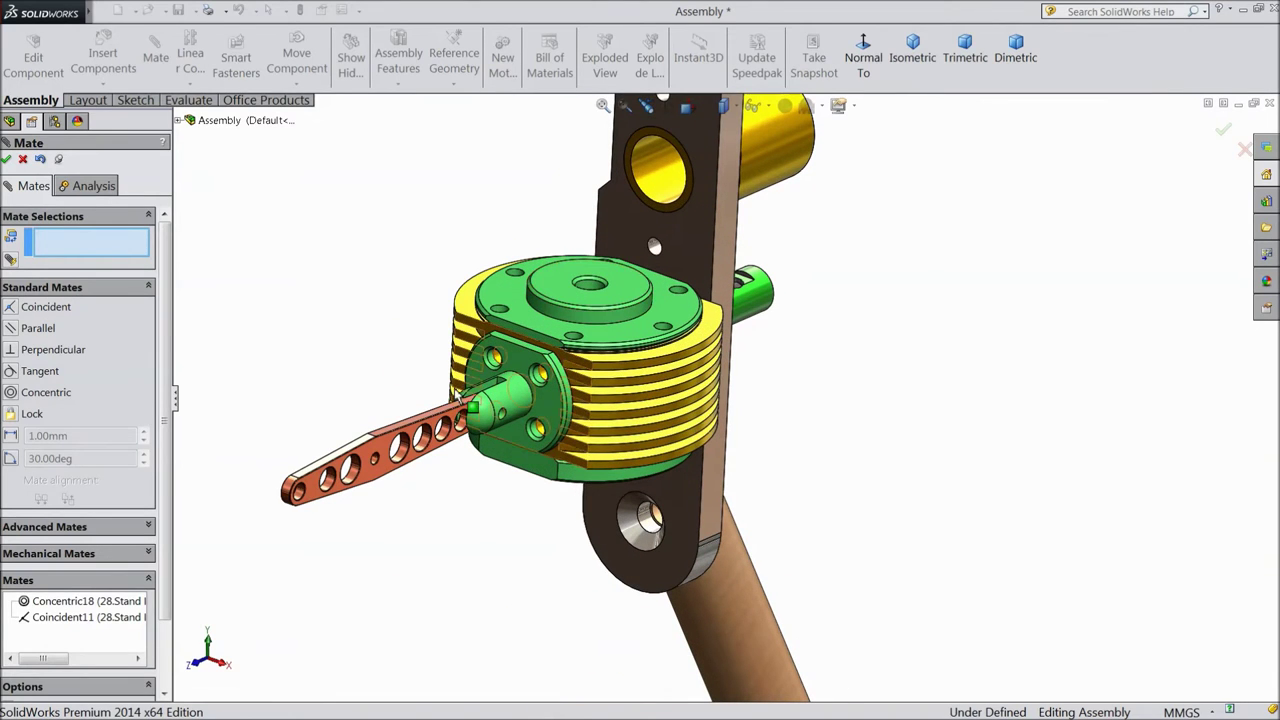
{"action": "left_click_drag", "start_coordinate": [373, 479], "coordinate": [491, 244]}
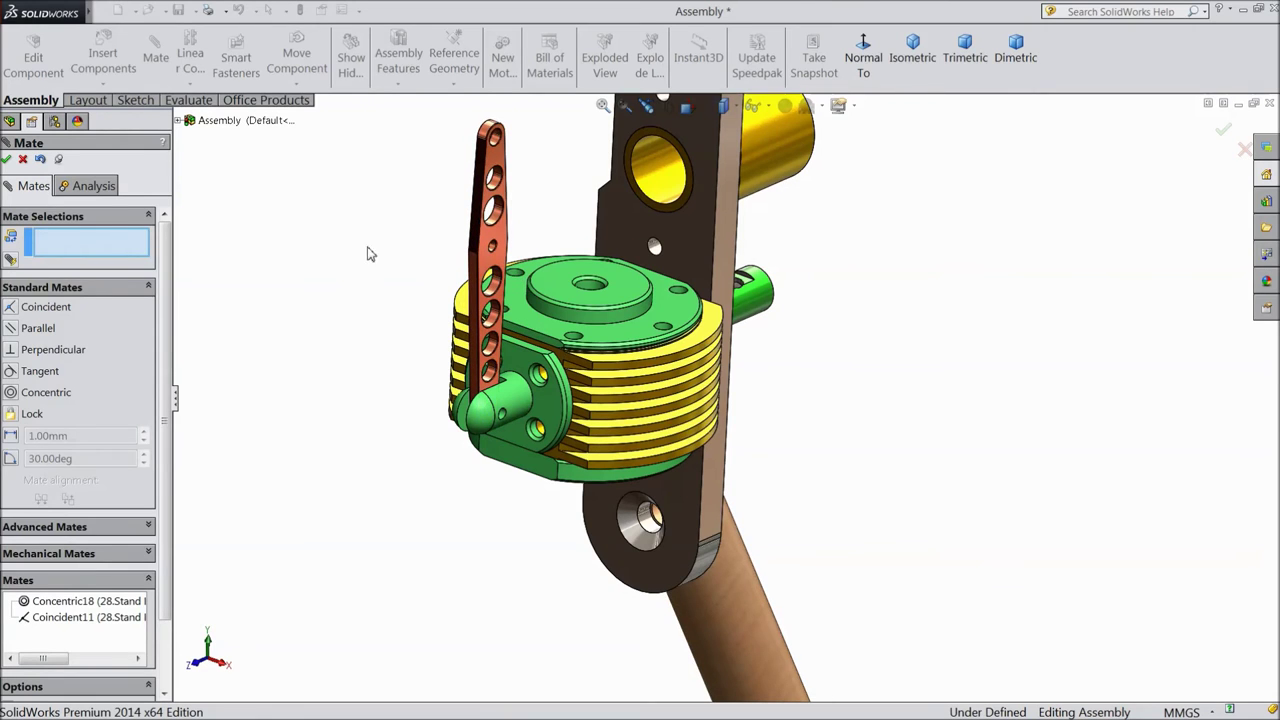
{"action": "left_click", "coordinate": [7, 159]}
Insert the 1.Base Support part file into the assembly
{"action": "scroll", "coordinate": [260, 306], "scroll_direction": "up", "scroll_amount": 3}
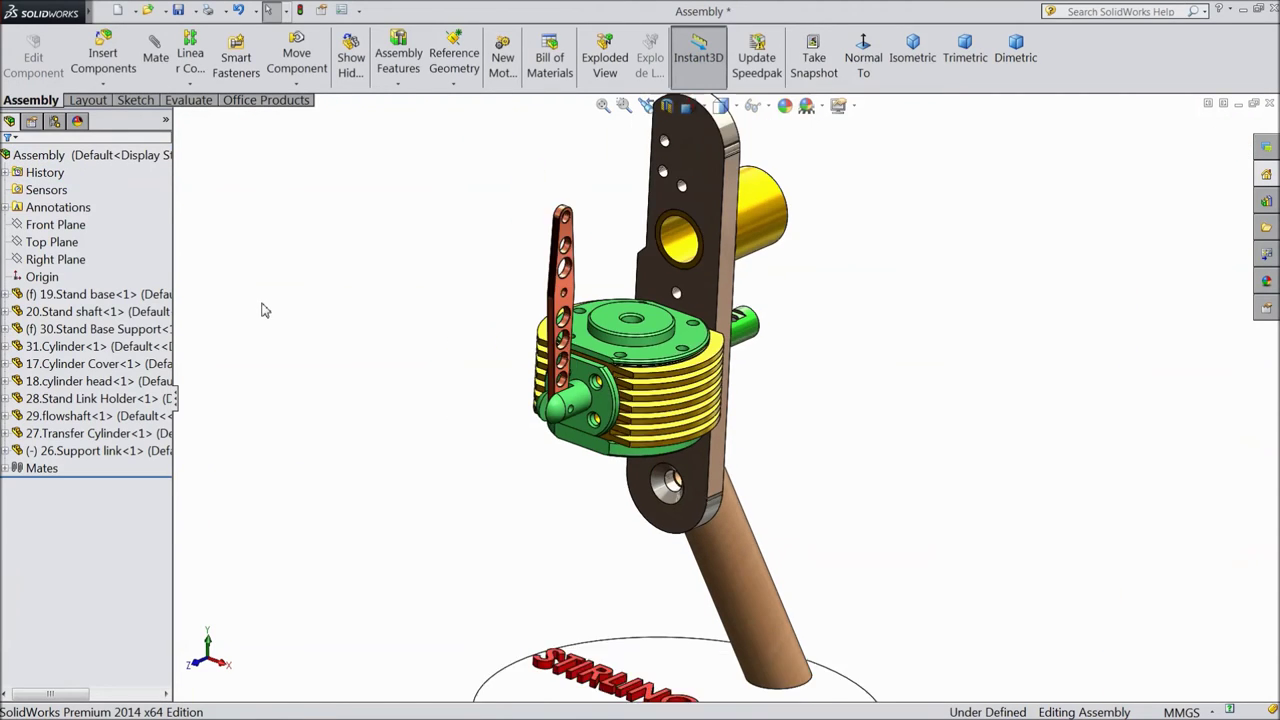
{"action": "middle_click_drag", "start_coordinate": [349, 351], "coordinate": [340, 339]}
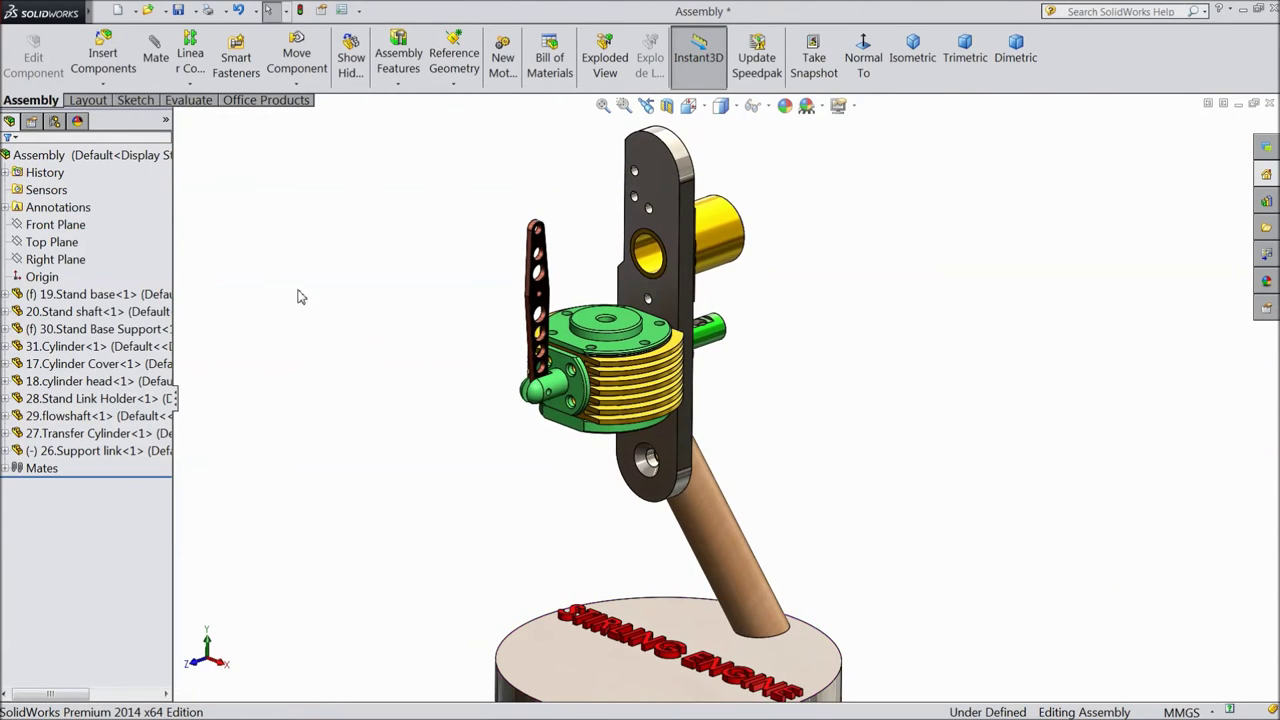
{"action": "left_click", "coordinate": [104, 62]}
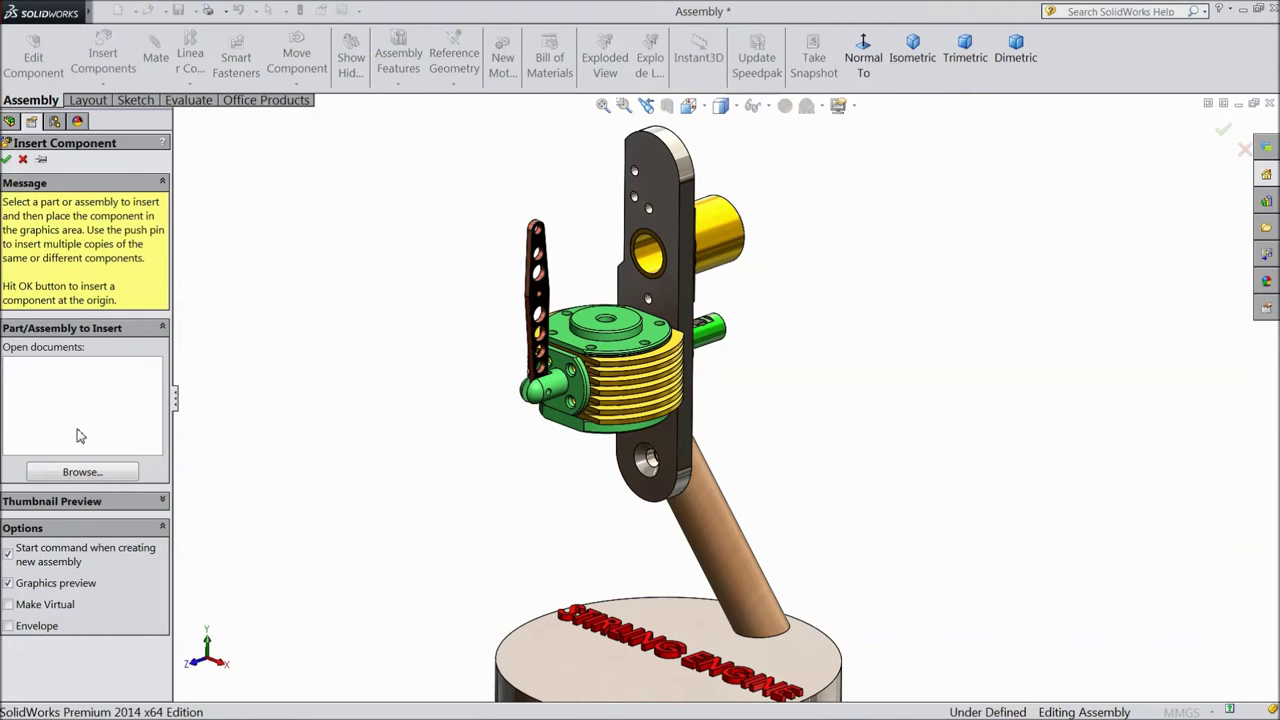
{"action": "left_click", "coordinate": [82, 472]}
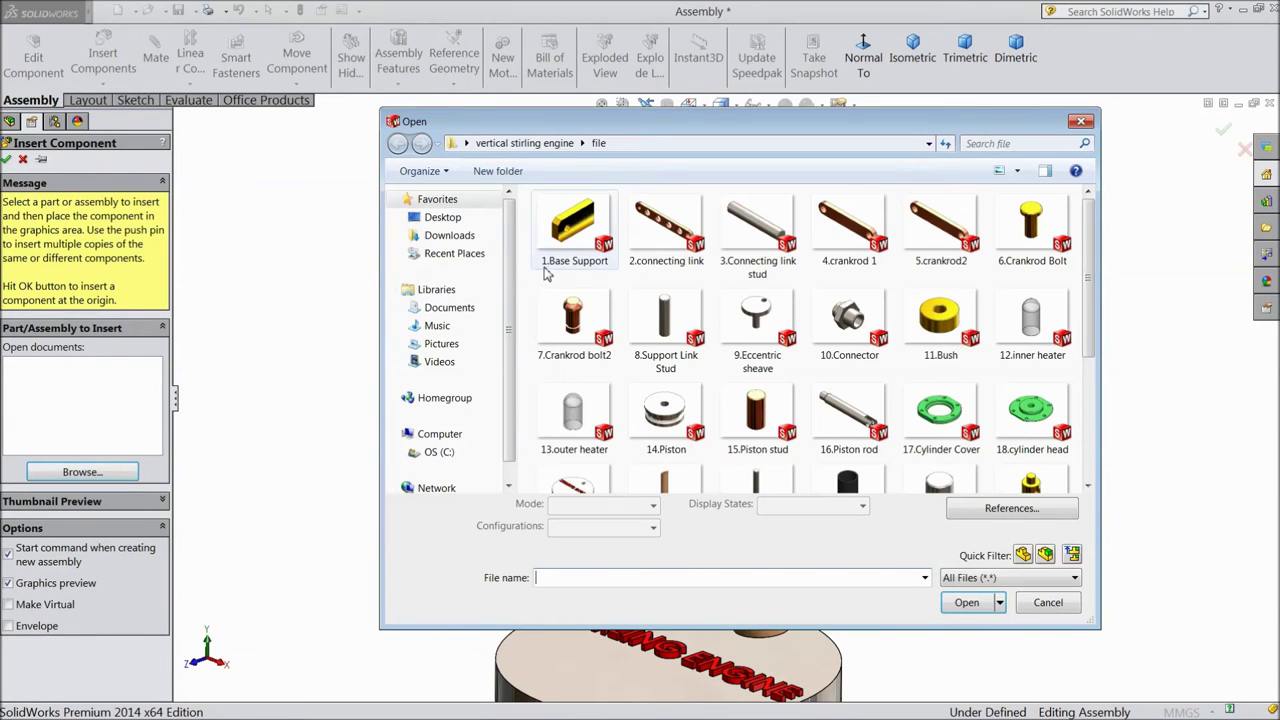
{"action": "left_click", "coordinate": [584, 250]}
{"action": "left_click", "coordinate": [966, 603]}
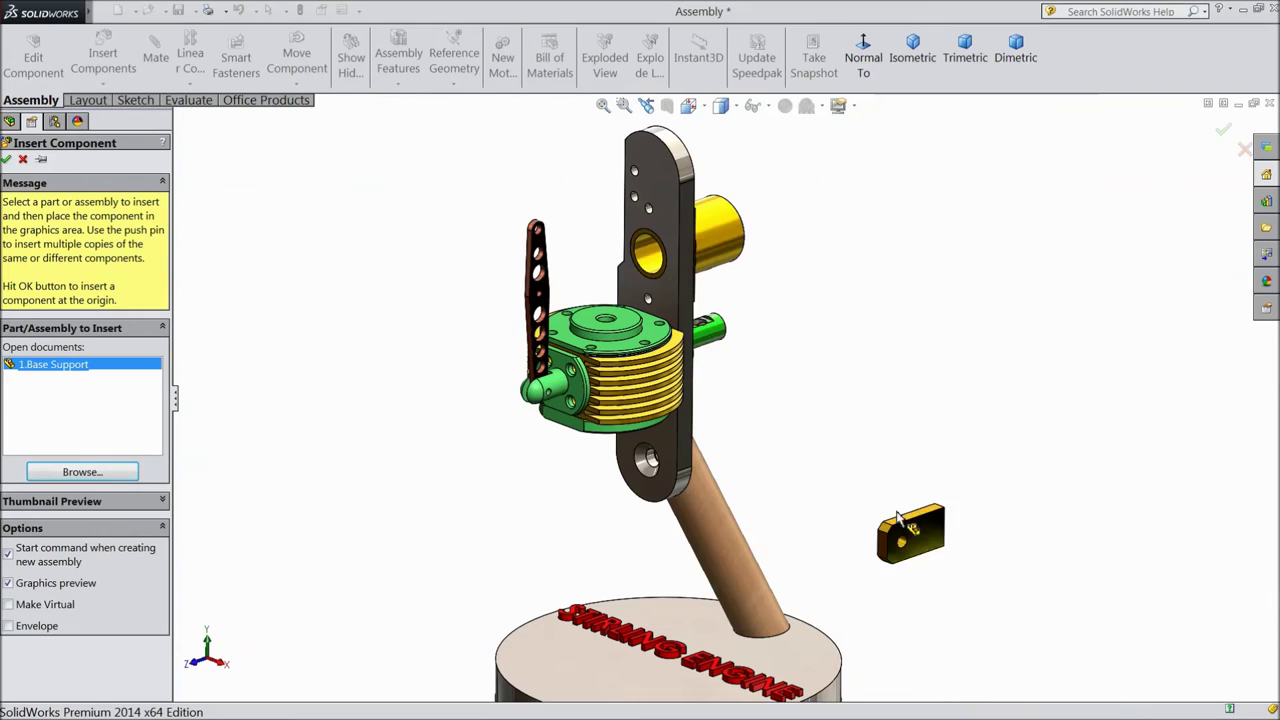
Place the Base Support beside the plate top and pick a stand plate hole face
{"action": "left_click", "coordinate": [592, 190]}
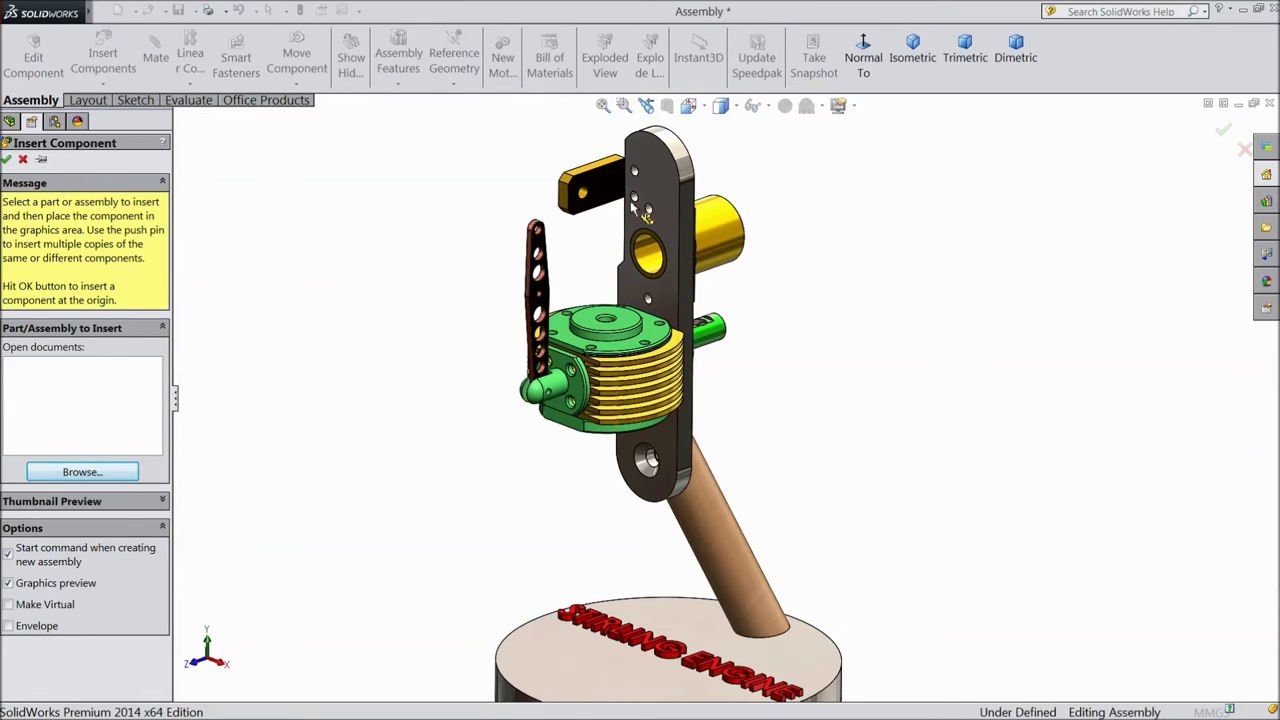
{"action": "scroll", "coordinate": [663, 345], "scroll_direction": "down", "scroll_amount": 5}
{"action": "left_click_drag", "start_coordinate": [605, 352], "coordinate": [537, 397]}
{"action": "left_click", "coordinate": [660, 345]}
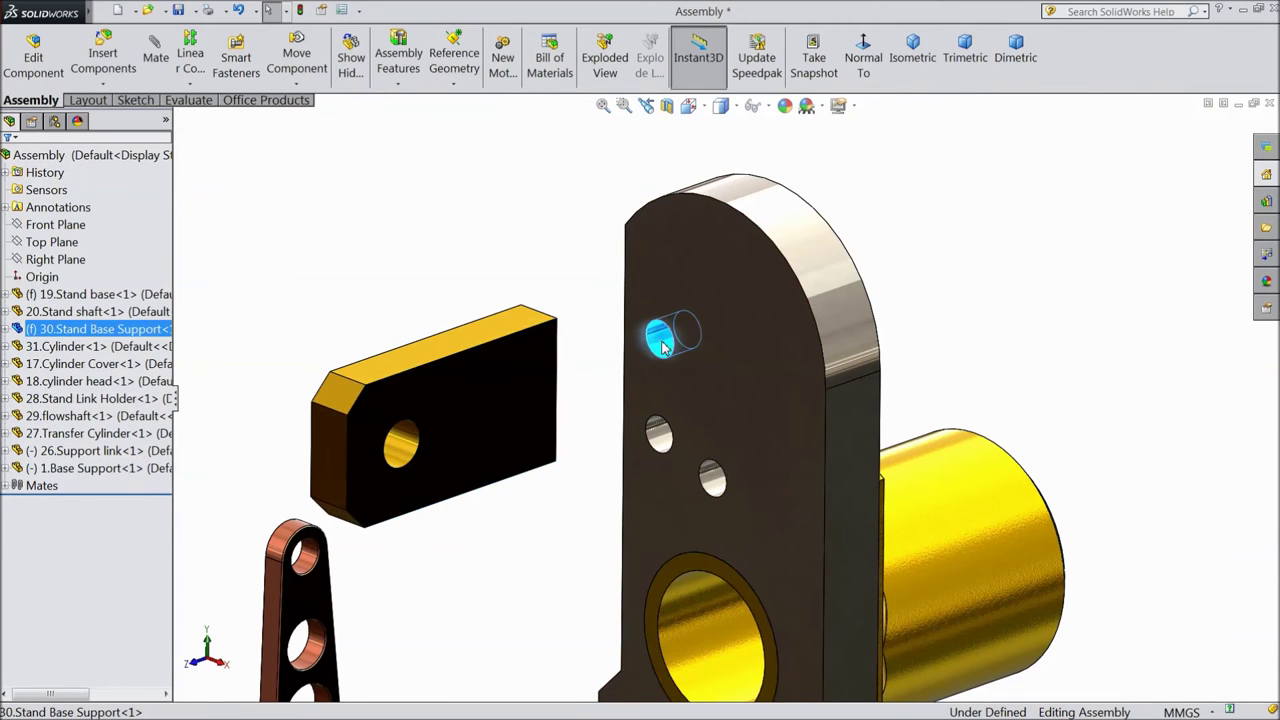
Add the first concentric mate between the plate hole and the Base Support hole
{"action": "left_click", "coordinate": [775, 264]}
{"action": "middle_click_drag", "start_coordinate": [894, 318], "coordinate": [803, 368]}
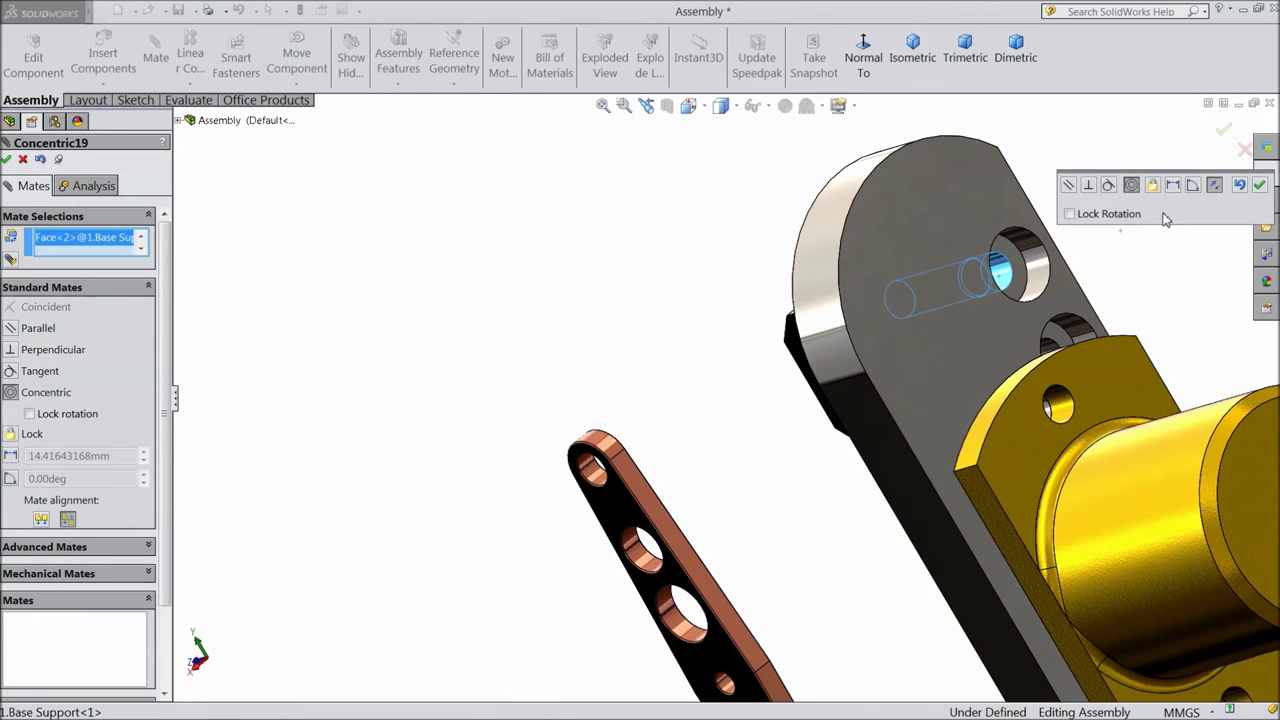
{"action": "left_click", "coordinate": [1259, 186]}
{"action": "middle_click_drag", "start_coordinate": [700, 400], "coordinate": [720, 377]}
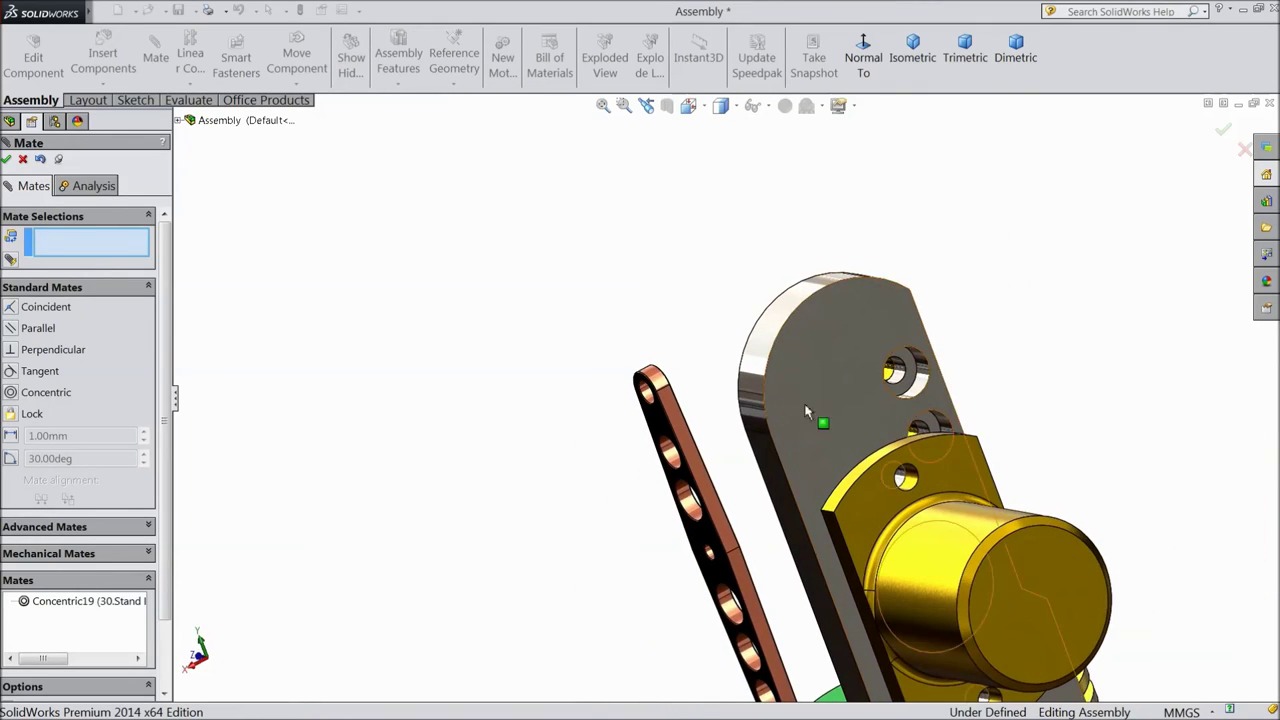
Add a second concentric mate between the plate's lower hole and the matching Base Support hole
{"action": "scroll", "coordinate": [893, 428], "scroll_direction": "down", "scroll_amount": 3}
{"action": "scroll", "coordinate": [895, 426], "scroll_direction": "down", "scroll_amount": 3}
{"action": "scroll", "coordinate": [887, 450], "scroll_direction": "down", "scroll_amount": 3}
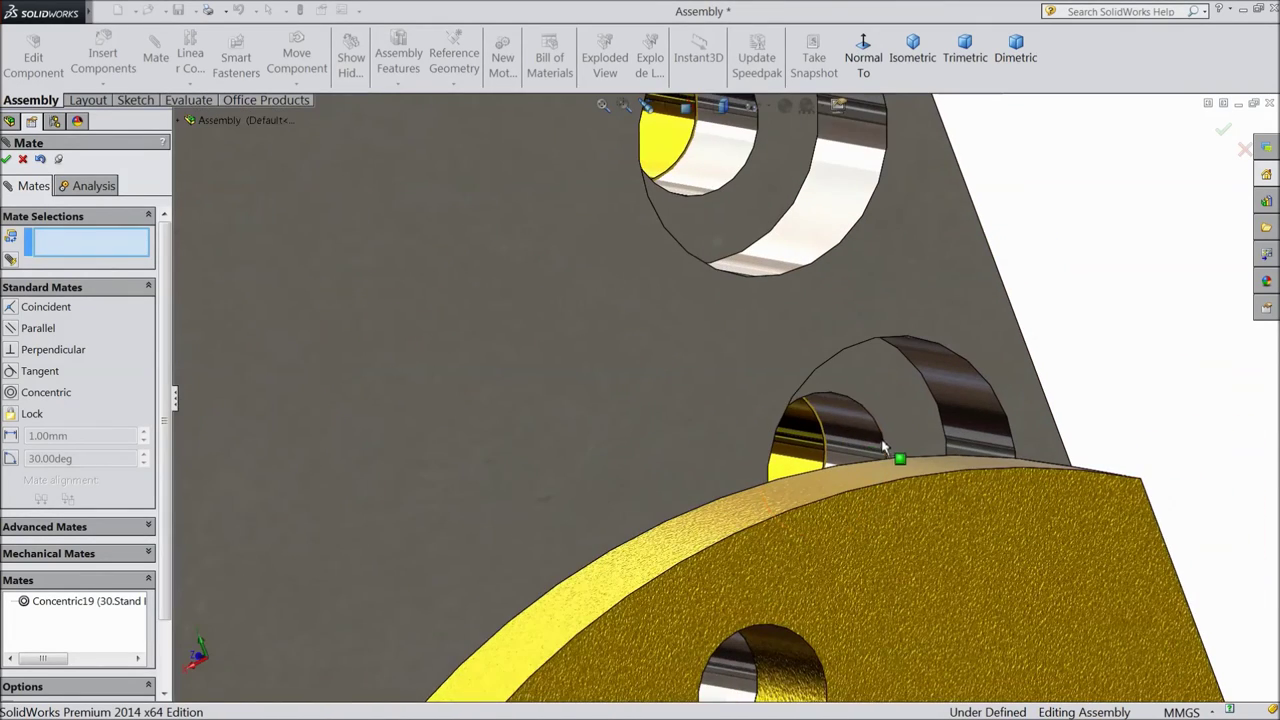
{"action": "left_click", "coordinate": [866, 443]}
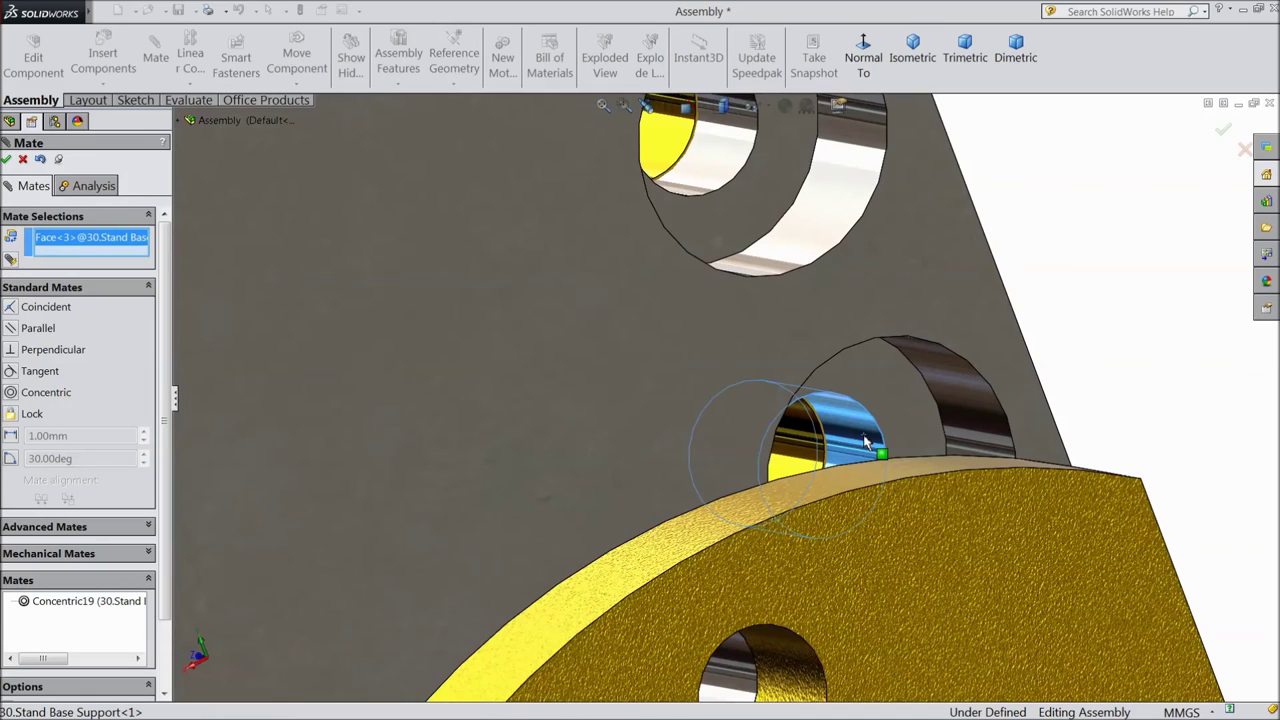
{"action": "left_click", "coordinate": [800, 452]}
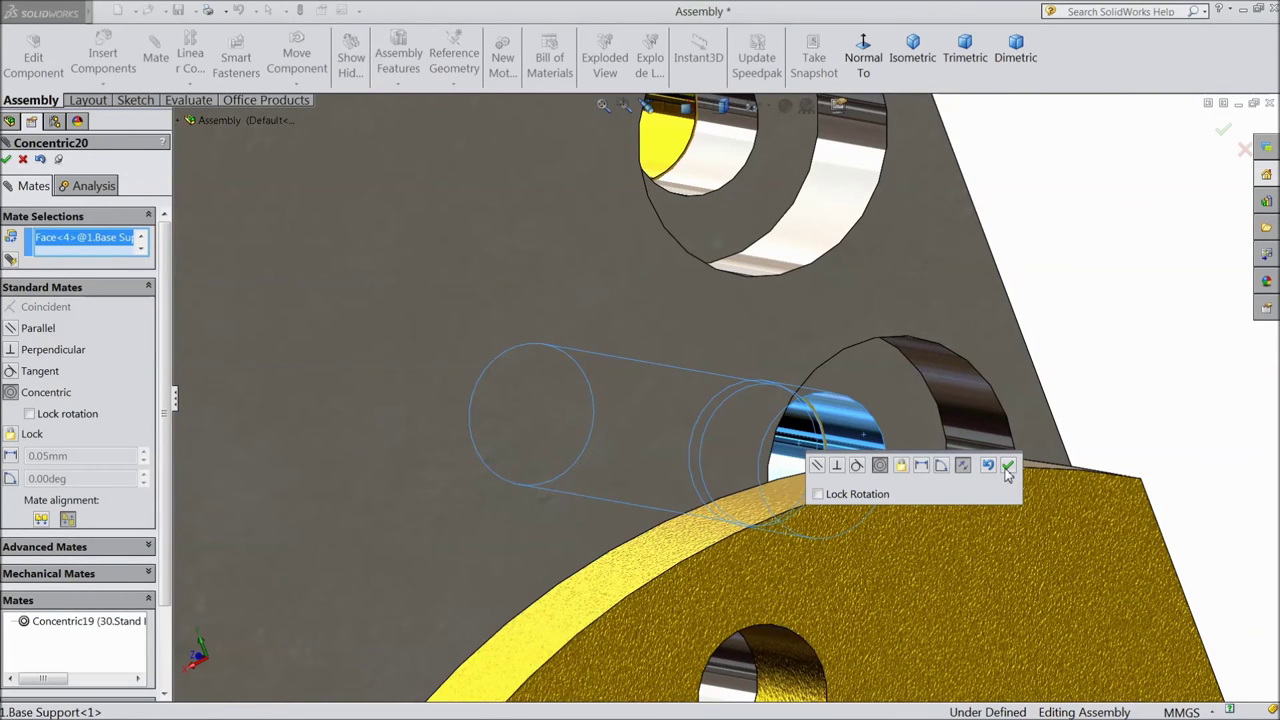
{"action": "left_click", "coordinate": [1008, 472]}
Make the Base Support end face coincident with the plate's flat face, then finish mating
{"action": "scroll", "coordinate": [866, 409], "scroll_direction": "up", "scroll_amount": 5}
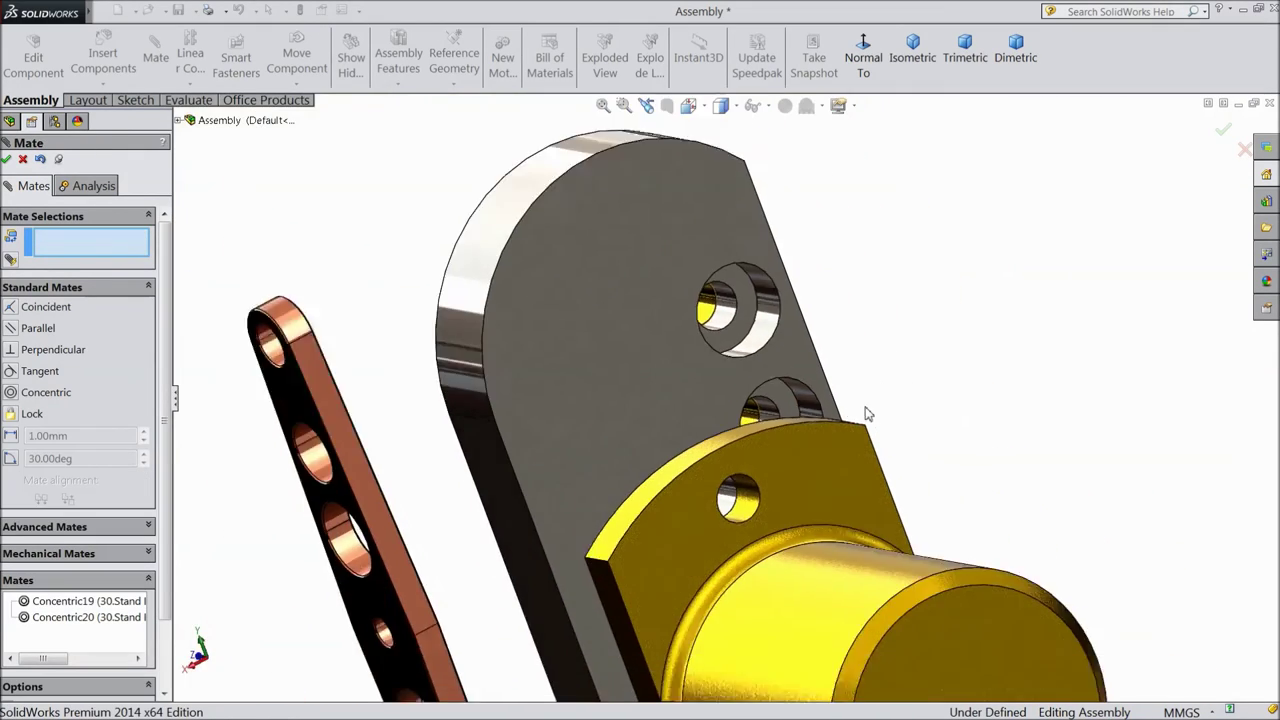
{"action": "middle_click_drag", "start_coordinate": [866, 409], "coordinate": [906, 363]}
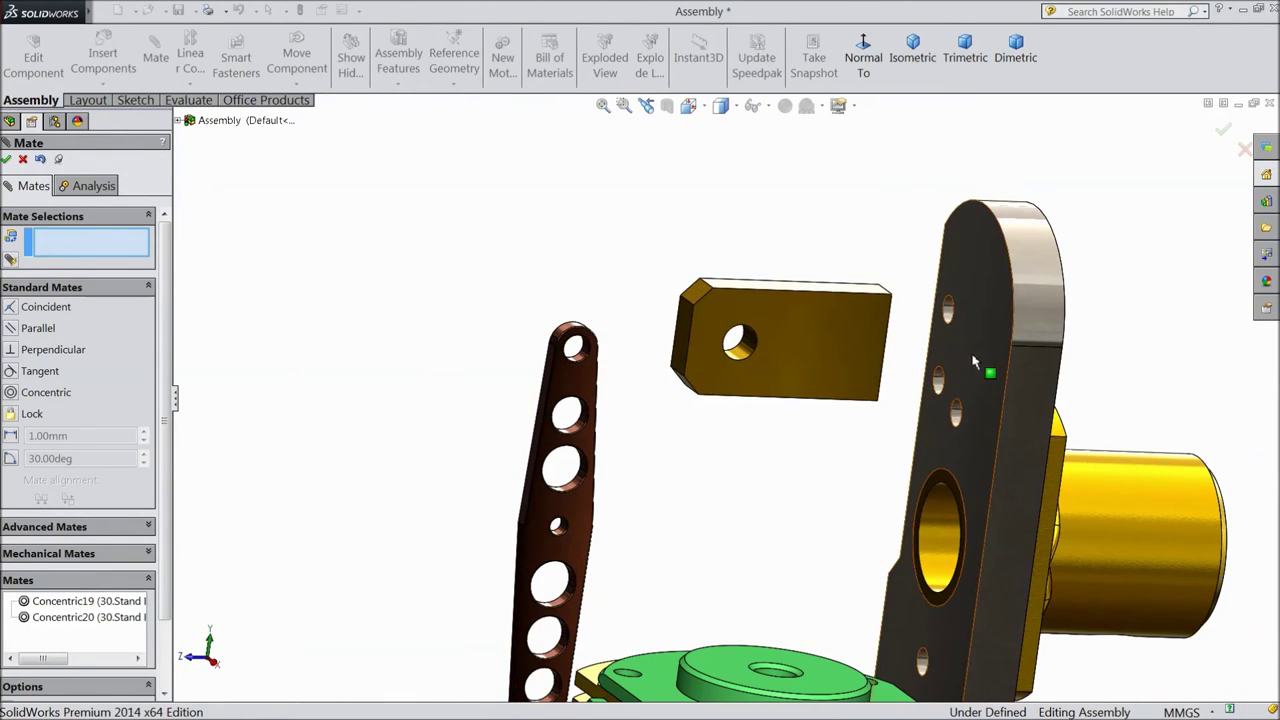
{"action": "middle_click_drag", "start_coordinate": [986, 366], "coordinate": [853, 434]}
{"action": "scroll", "coordinate": [980, 394], "scroll_direction": "down", "scroll_amount": 5}
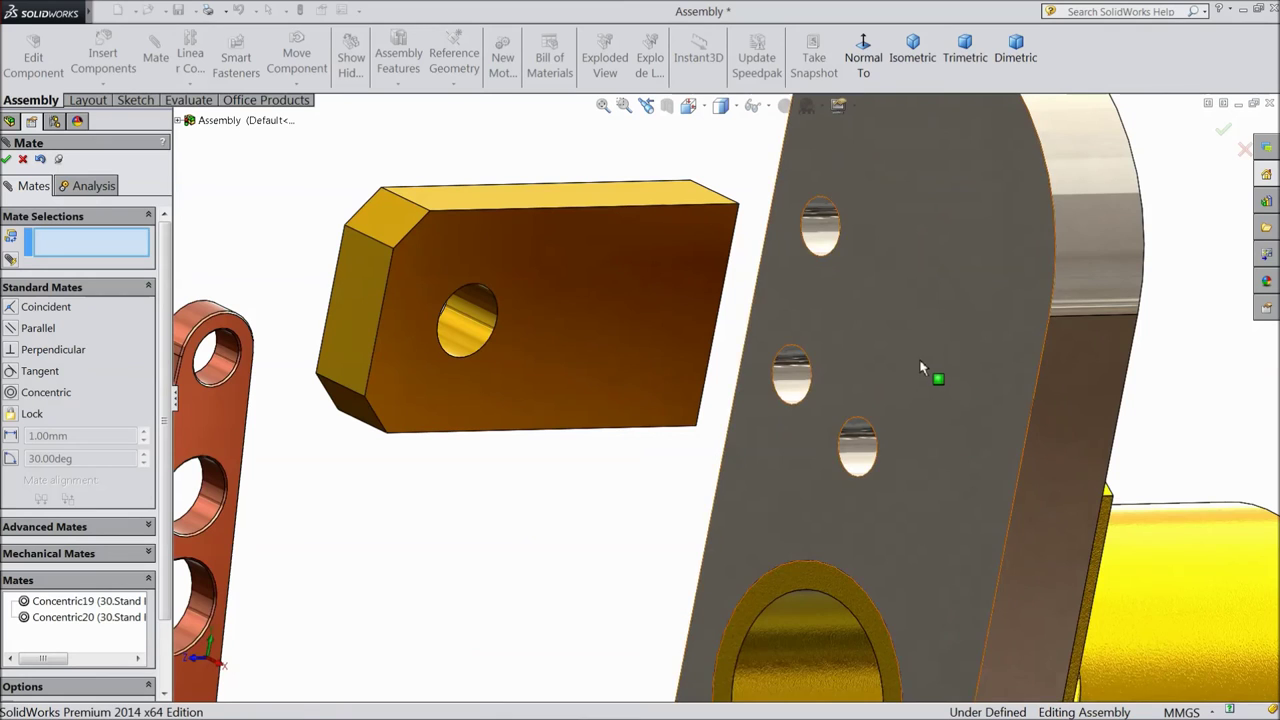
{"action": "left_click", "coordinate": [897, 383]}
{"action": "middle_click_drag", "start_coordinate": [876, 316], "coordinate": [780, 339]}
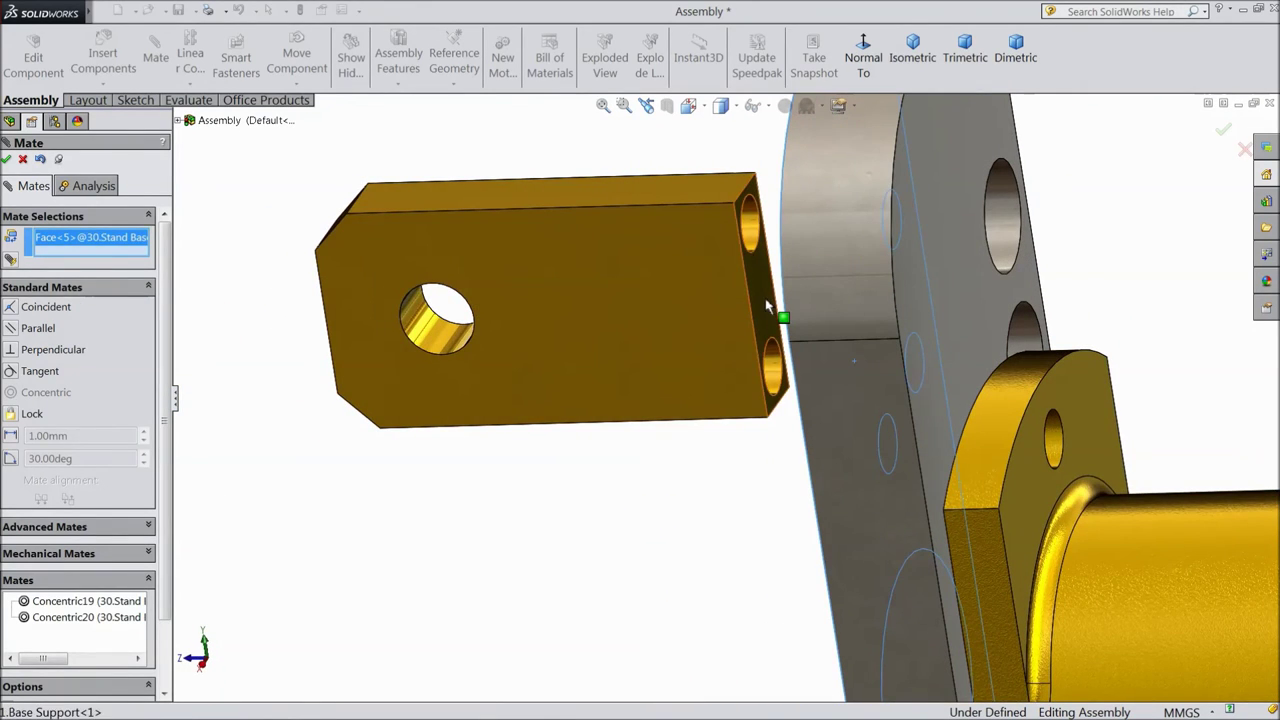
{"action": "left_click", "coordinate": [767, 302]}
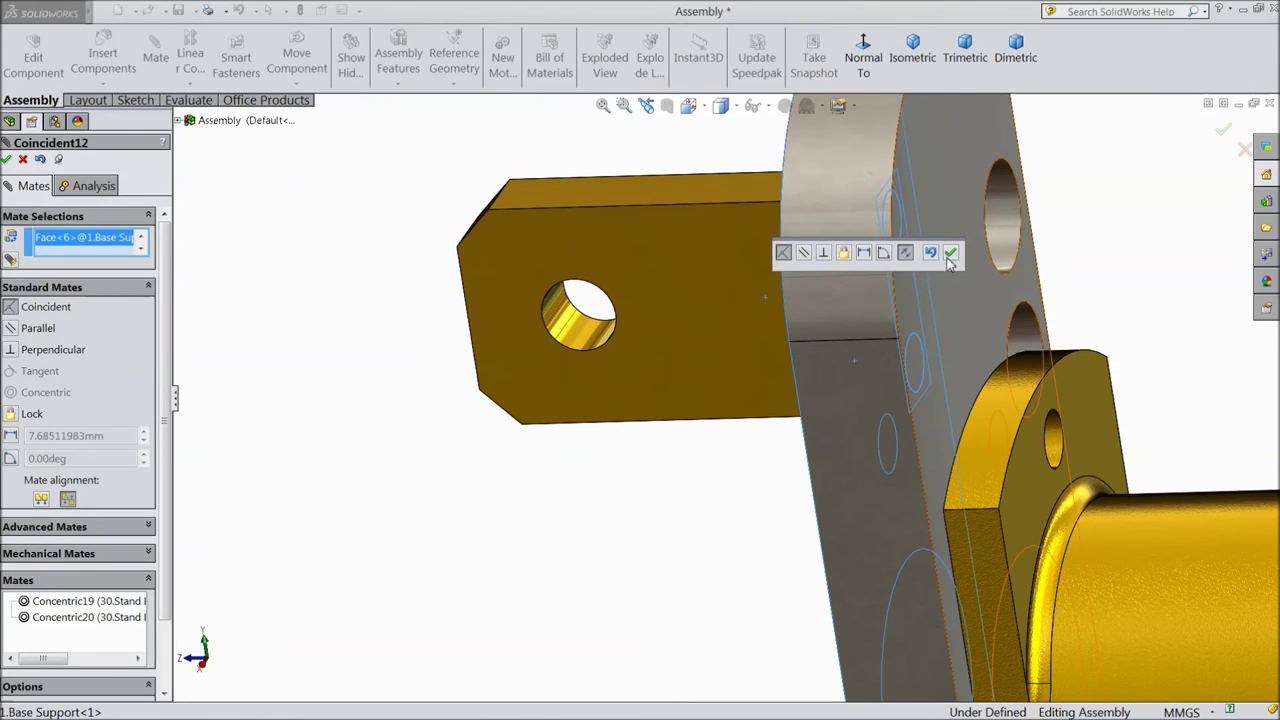
{"action": "middle_click_drag", "start_coordinate": [643, 443], "coordinate": [703, 434]}
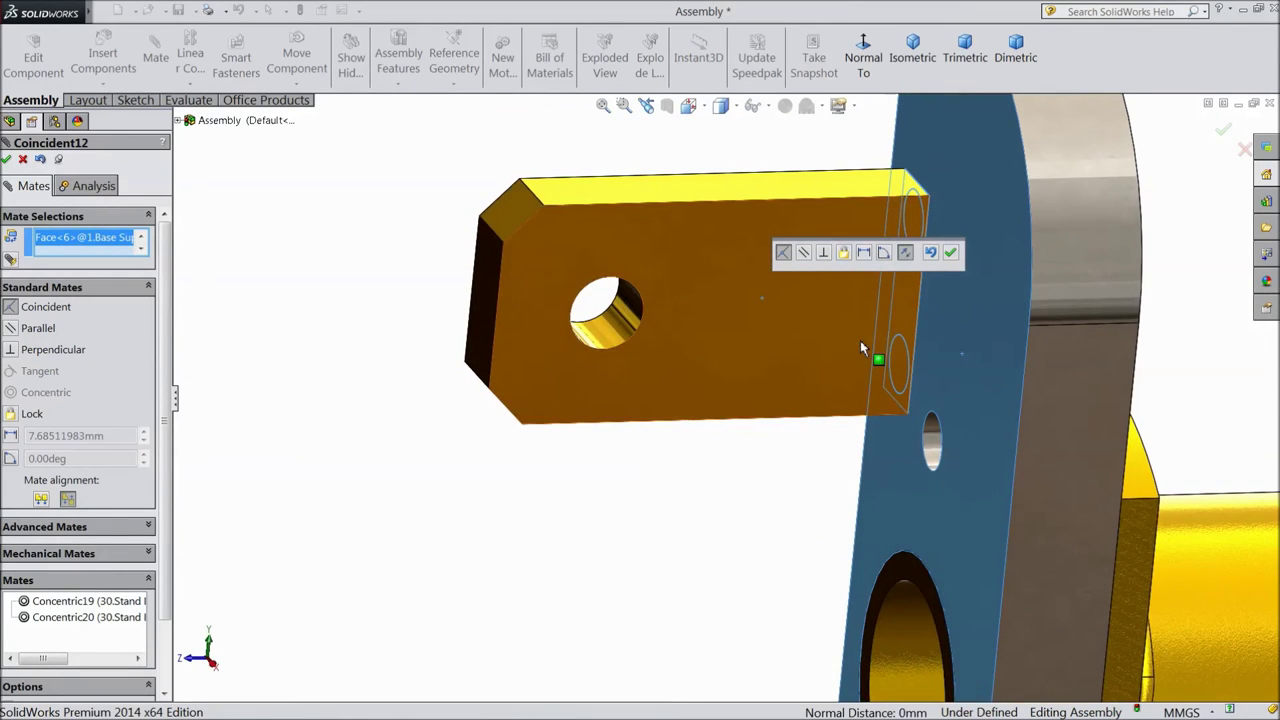
{"action": "left_click", "coordinate": [951, 254]}
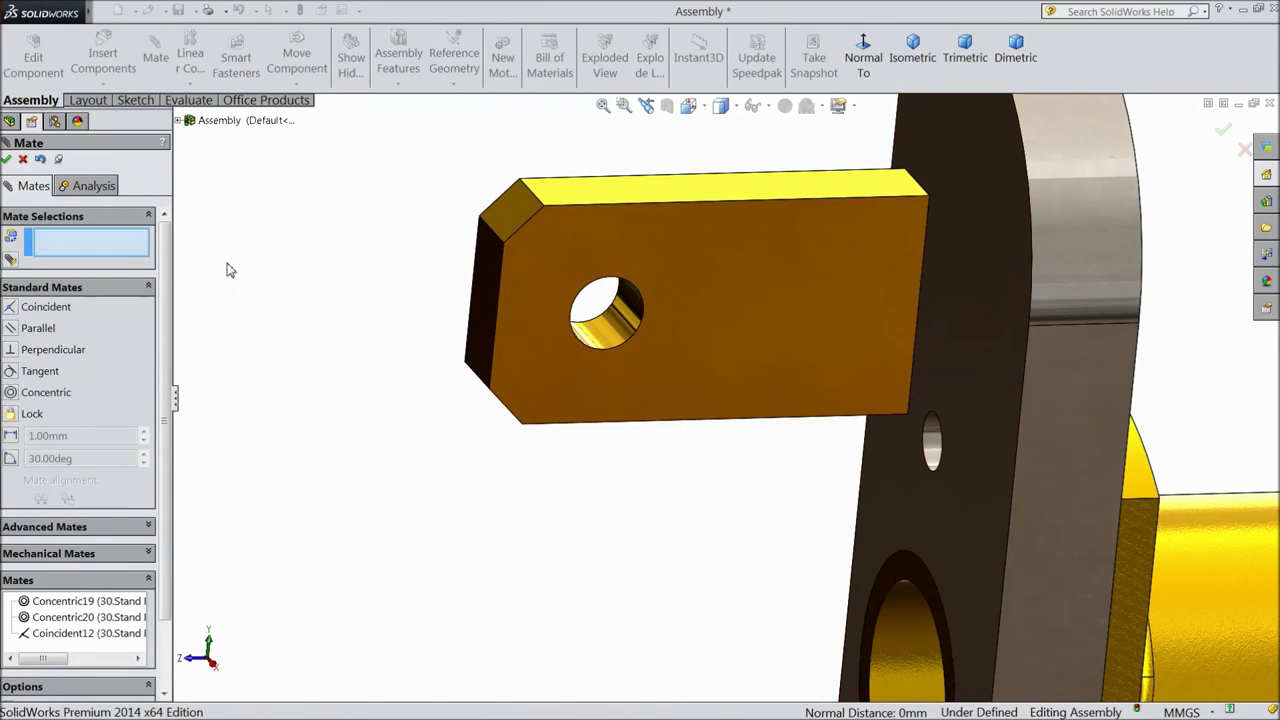
{"action": "left_click", "coordinate": [8, 161]}
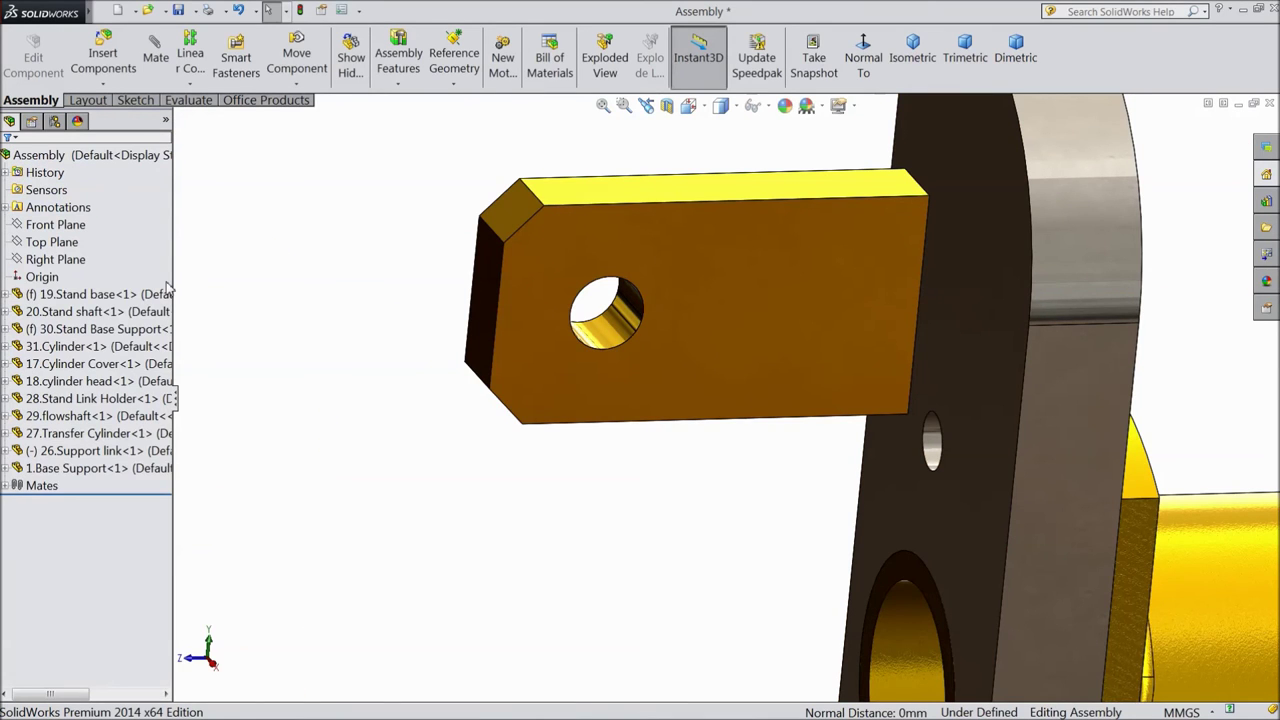
{"action": "scroll", "coordinate": [343, 371], "scroll_direction": "up", "scroll_amount": 5}
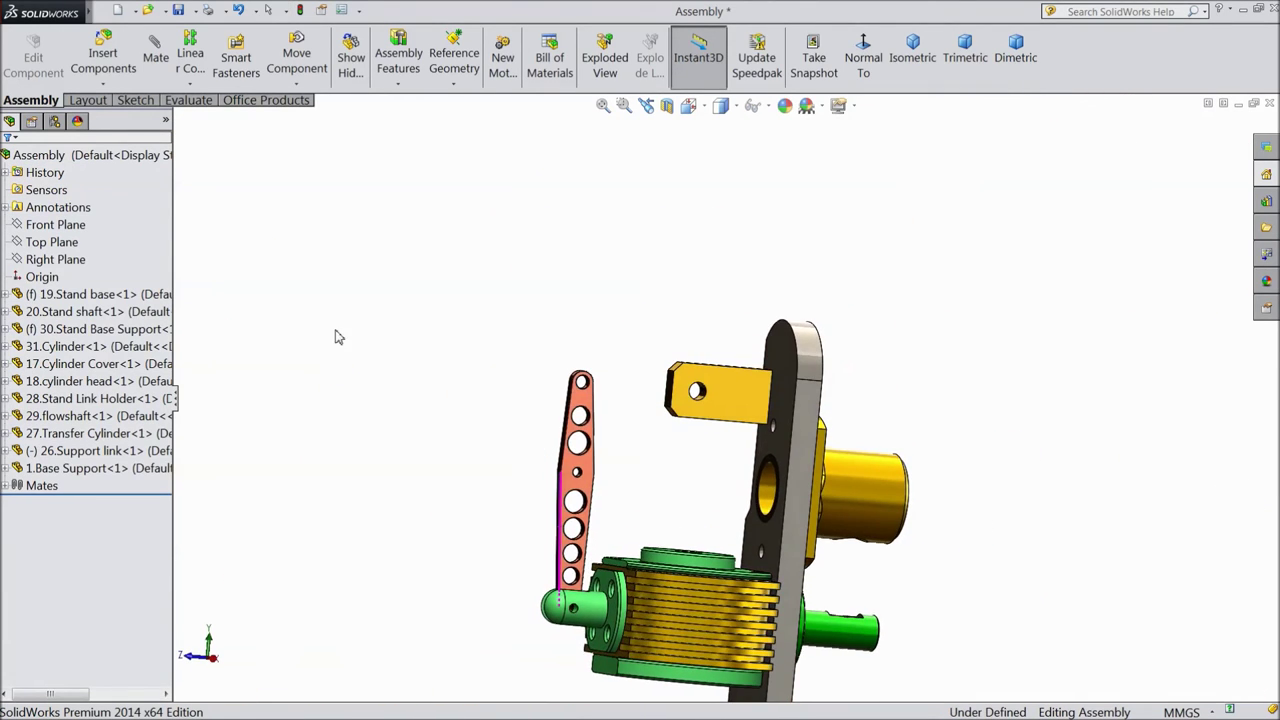
{"action": "scroll", "coordinate": [340, 402], "scroll_direction": "up", "scroll_amount": 3}
{"action": "middle_click_drag", "start_coordinate": [366, 434], "coordinate": [548, 525]}
{"action": "scroll", "coordinate": [780, 400], "scroll_direction": "down", "scroll_amount": 6}
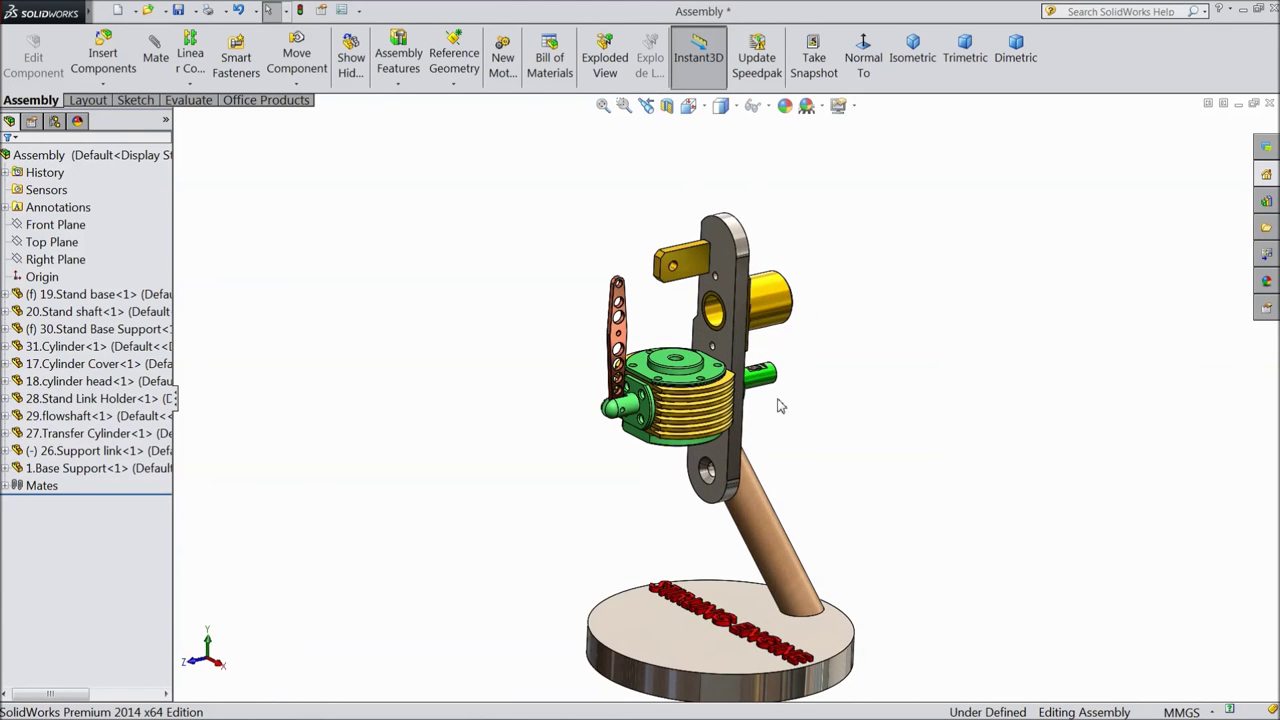
{"action": "scroll", "coordinate": [766, 386], "scroll_direction": "down", "scroll_amount": 4}
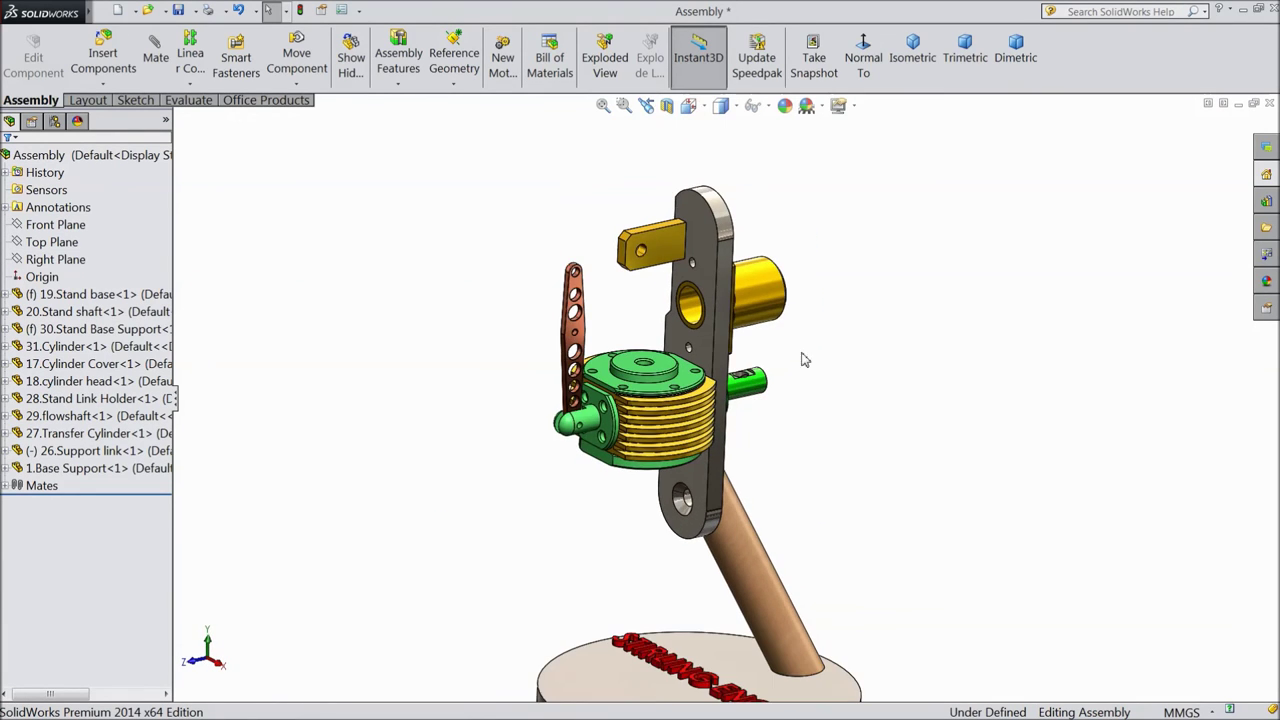
{"action": "scroll", "coordinate": [720, 333], "scroll_direction": "down", "scroll_amount": 2}
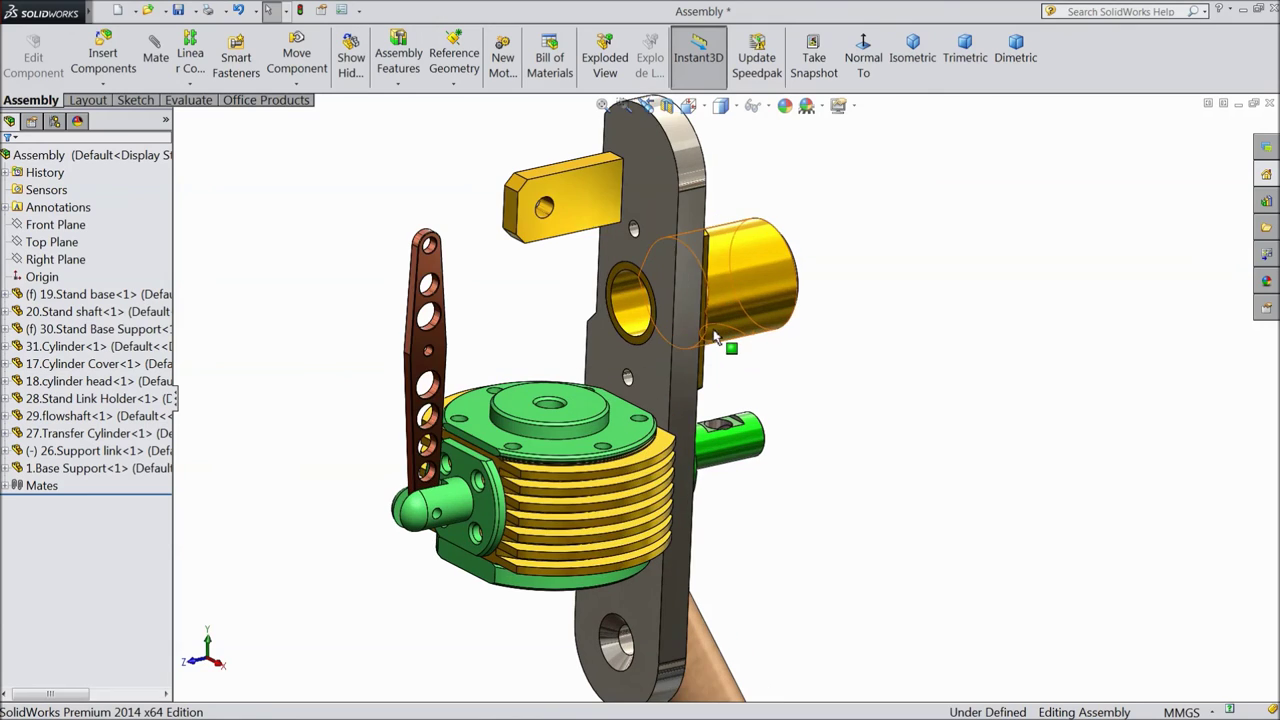